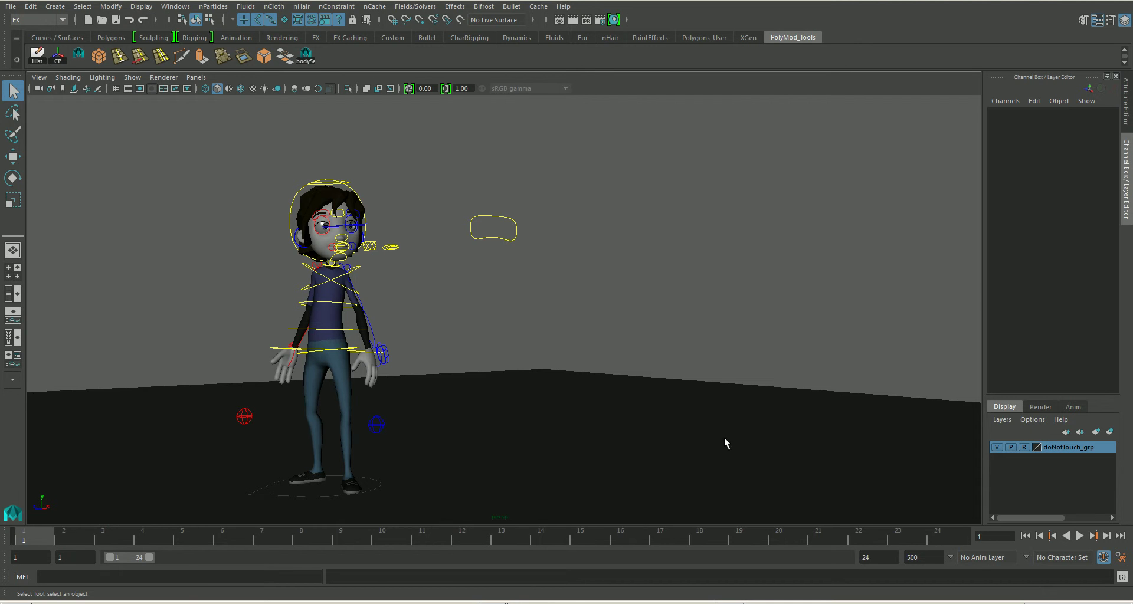
# Step: Pan to frame the character and hide the rig controls by turning off NURBS Curves
pyautogui.keyDown('alt'); pyautogui.moveTo(713, 442); pyautogui.dragTo(685, 436, button='middle'); pyautogui.keyUp('alt')
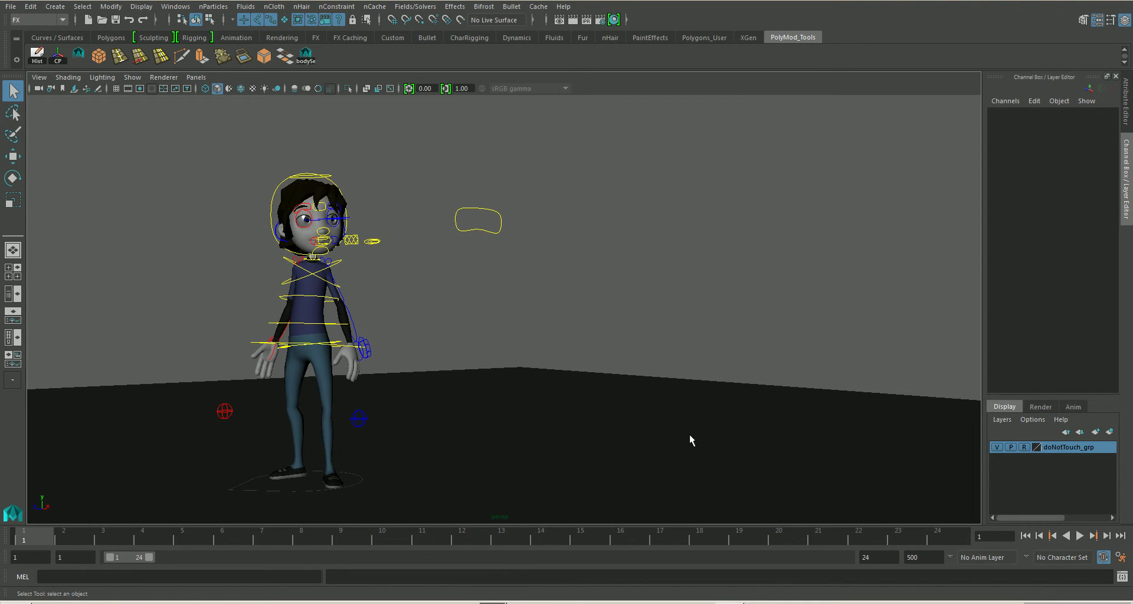
pyautogui.keyDown('alt'); pyautogui.moveTo(693, 449); pyautogui.dragTo(671, 411); pyautogui.keyUp('alt')
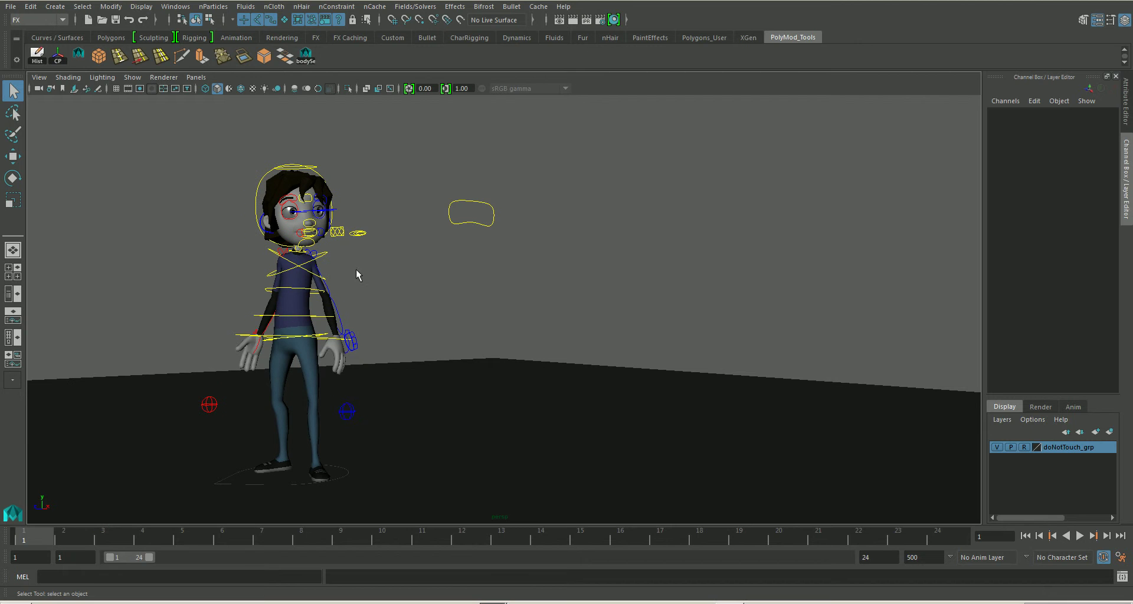
pyautogui.click(132, 77)
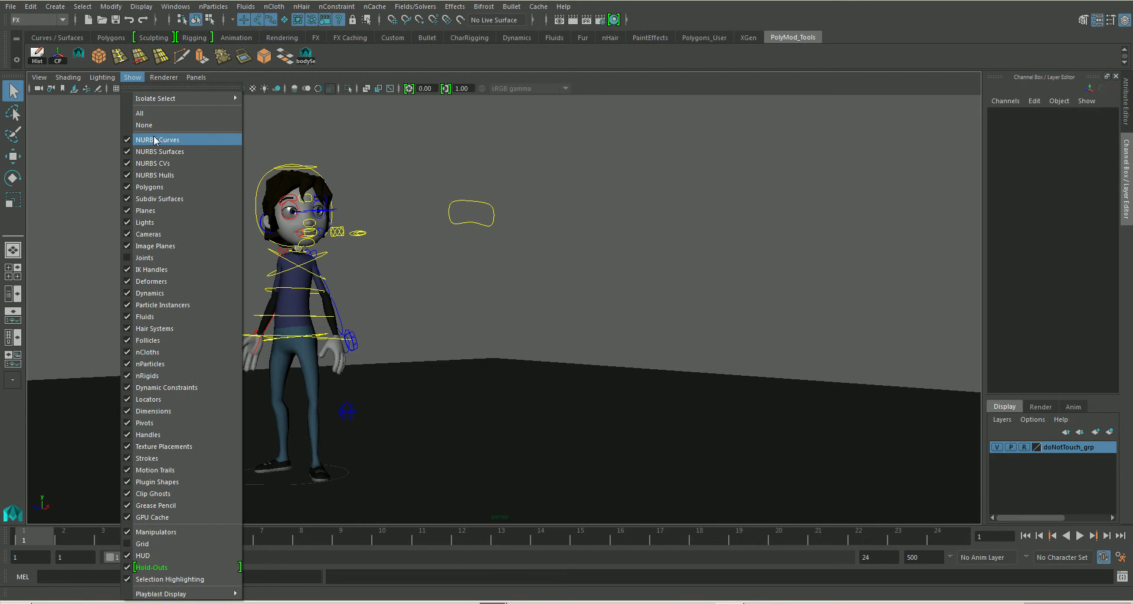
pyautogui.click(155, 141)
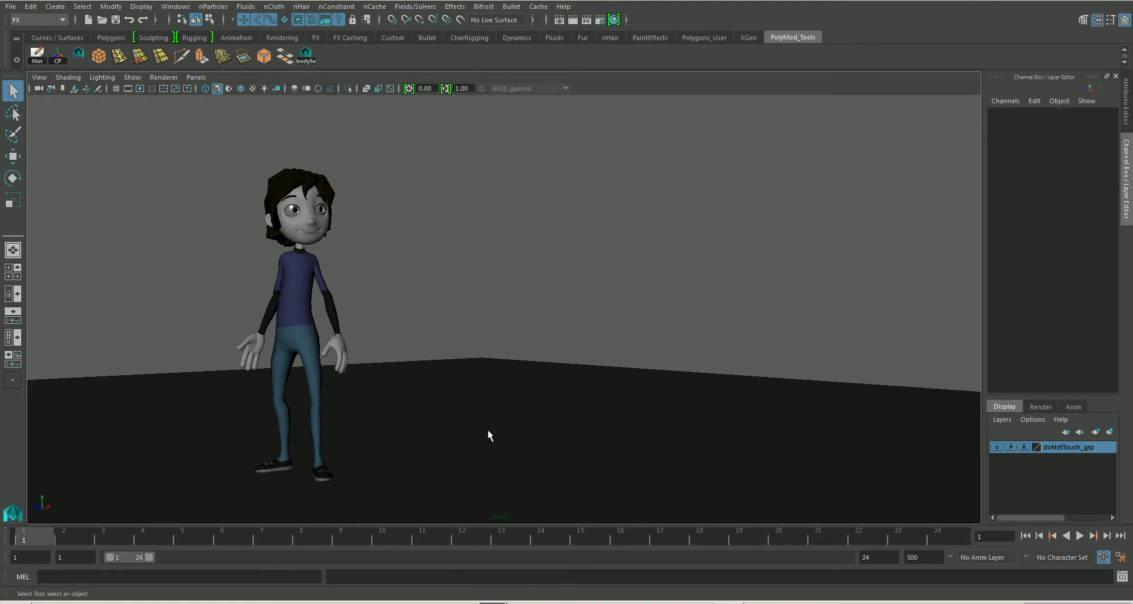
# Step: Playblast the kick to ElevenRig_kickTest01.mov, overwriting the existing movie
pyautogui.rightClick(400, 535)
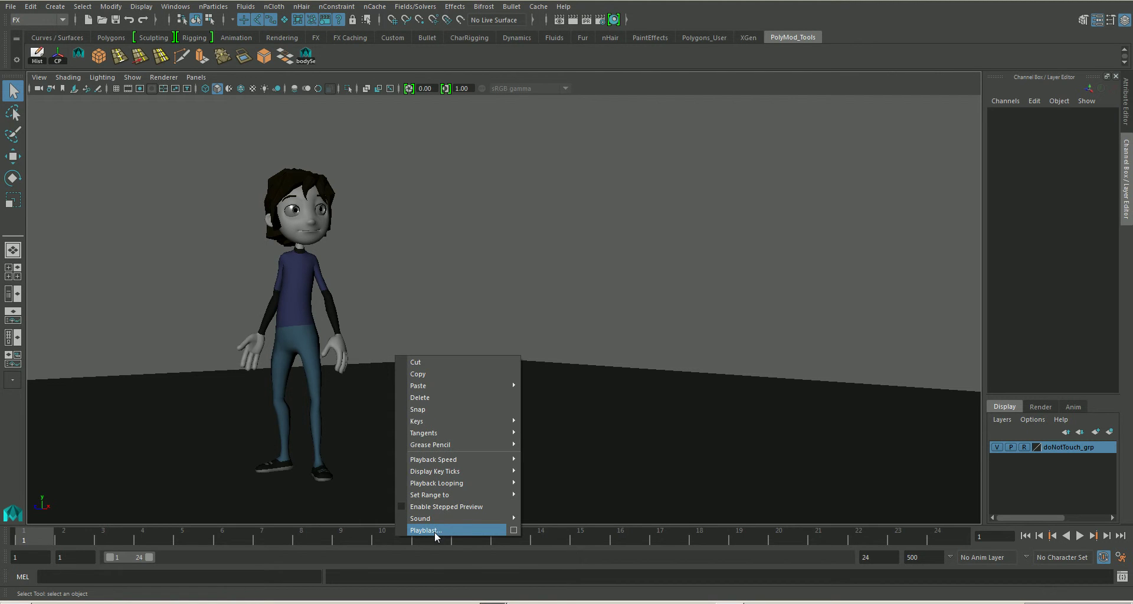
pyautogui.click(434, 532)
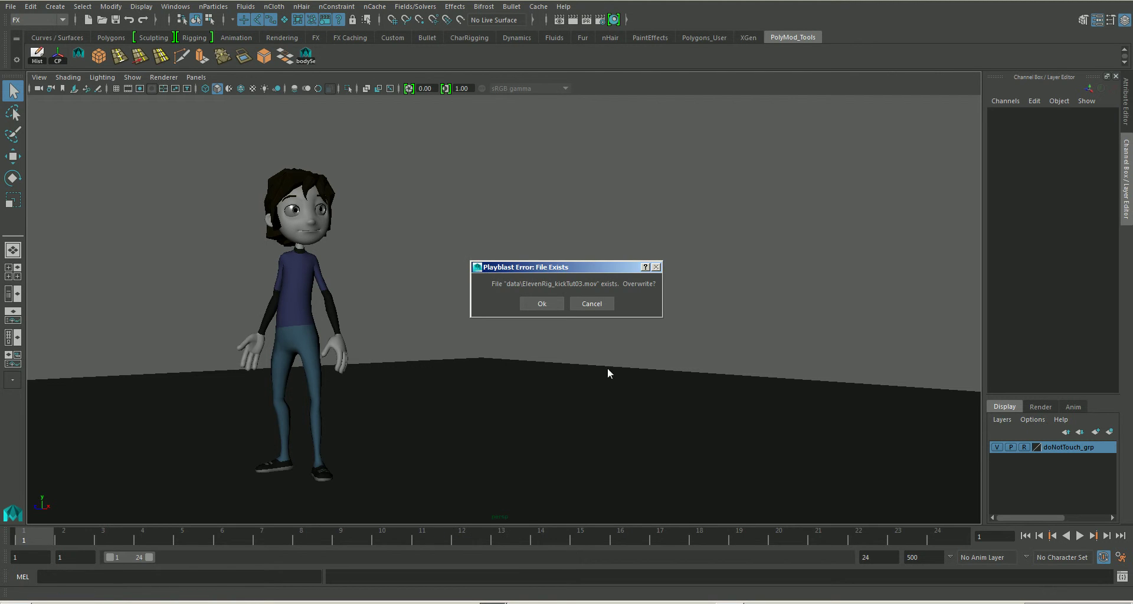
pyautogui.click(593, 304)
pyautogui.rightClick(490, 534)
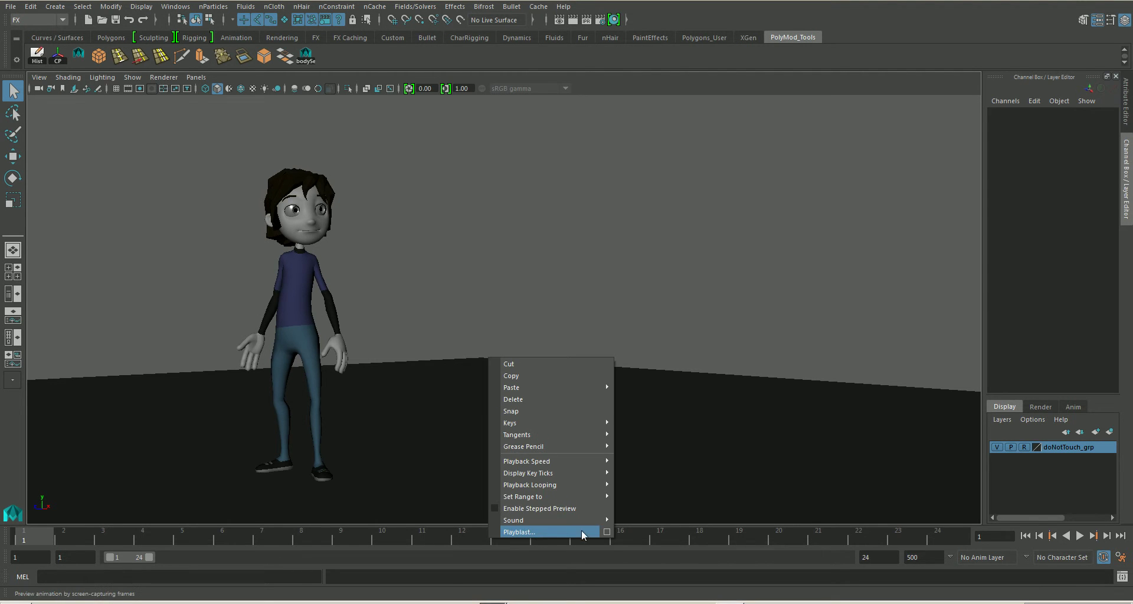
pyautogui.click(608, 533)
pyautogui.write('ElevenRig_kickTest01')
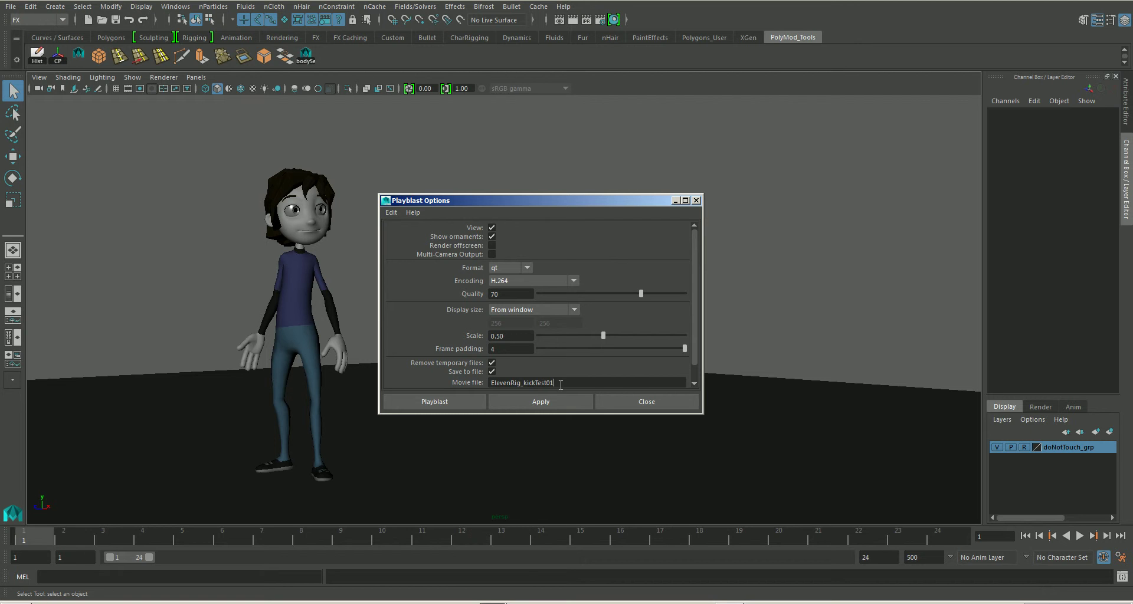
pyautogui.click(549, 402)
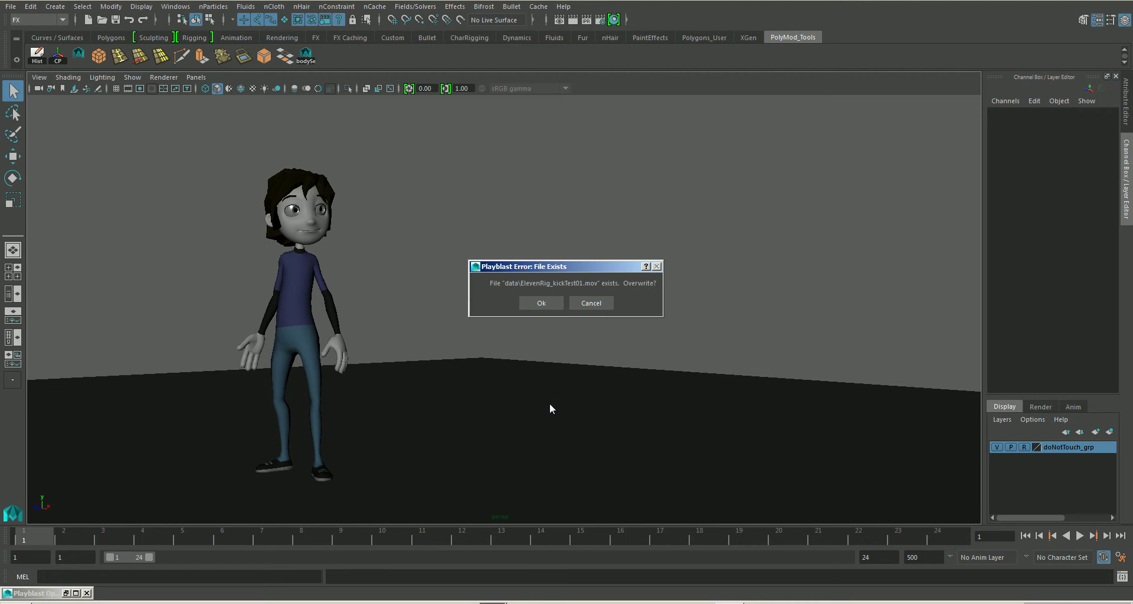
pyautogui.click(547, 303)
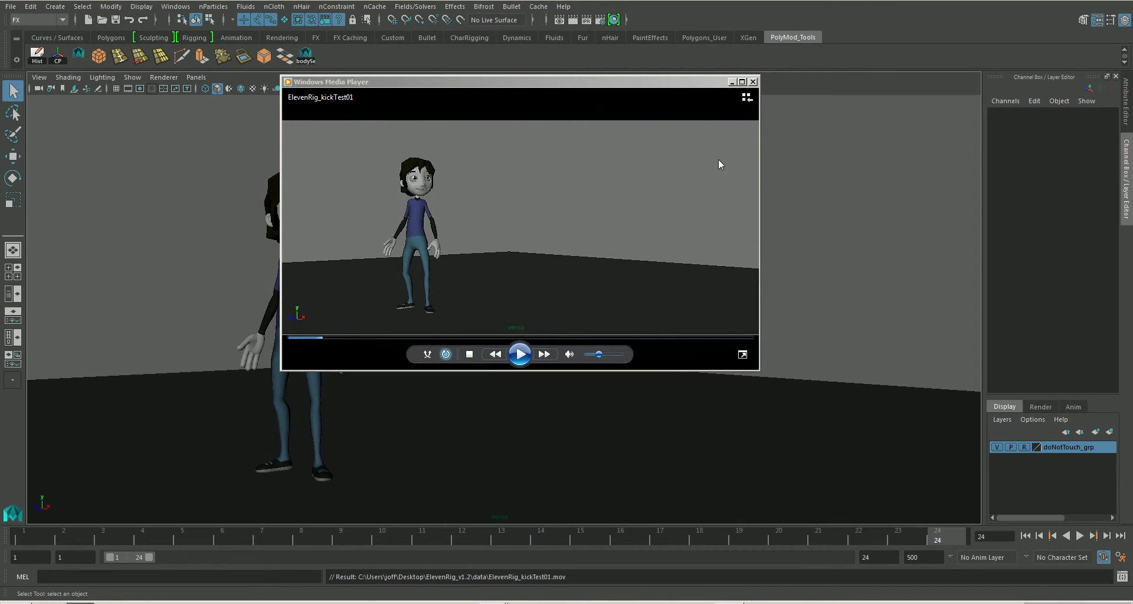
# Step: Back in Maya, show NURBS Curves again and box-select all the rig controls
pyautogui.hotkey('alt', 'Tab')
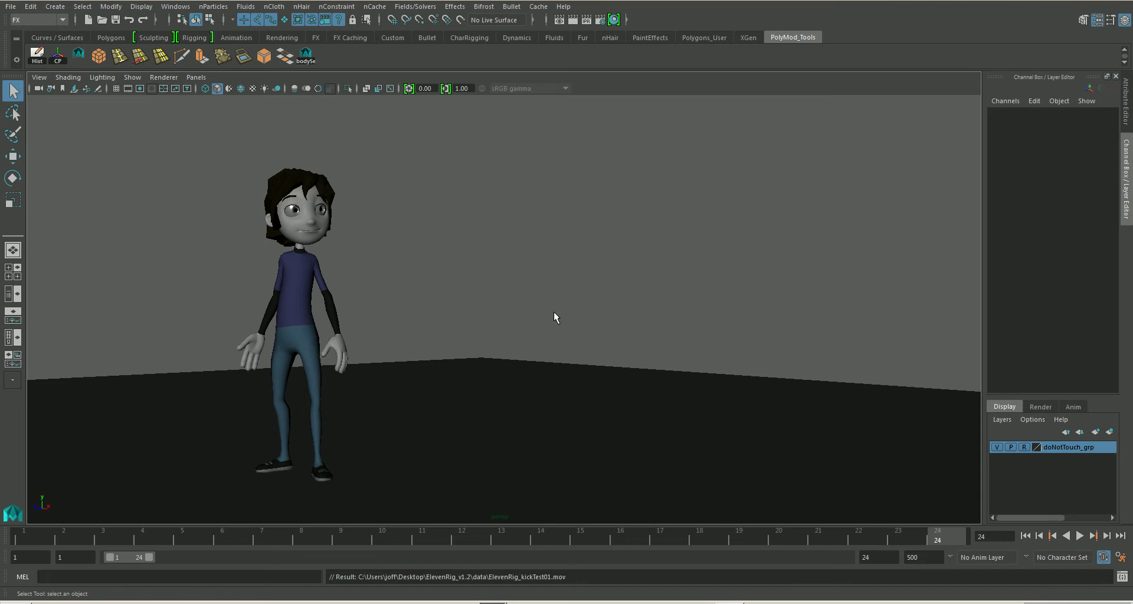
pyautogui.keyDown('alt'); pyautogui.moveTo(553, 311); pyautogui.dragTo(426, 334); pyautogui.keyUp('alt')
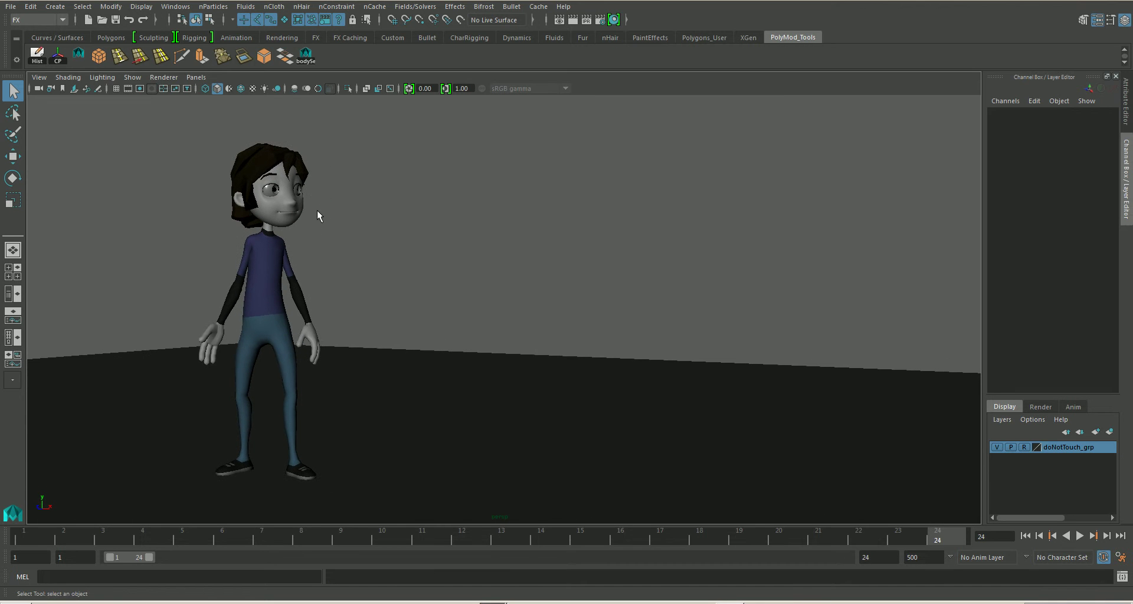
pyautogui.click(133, 77)
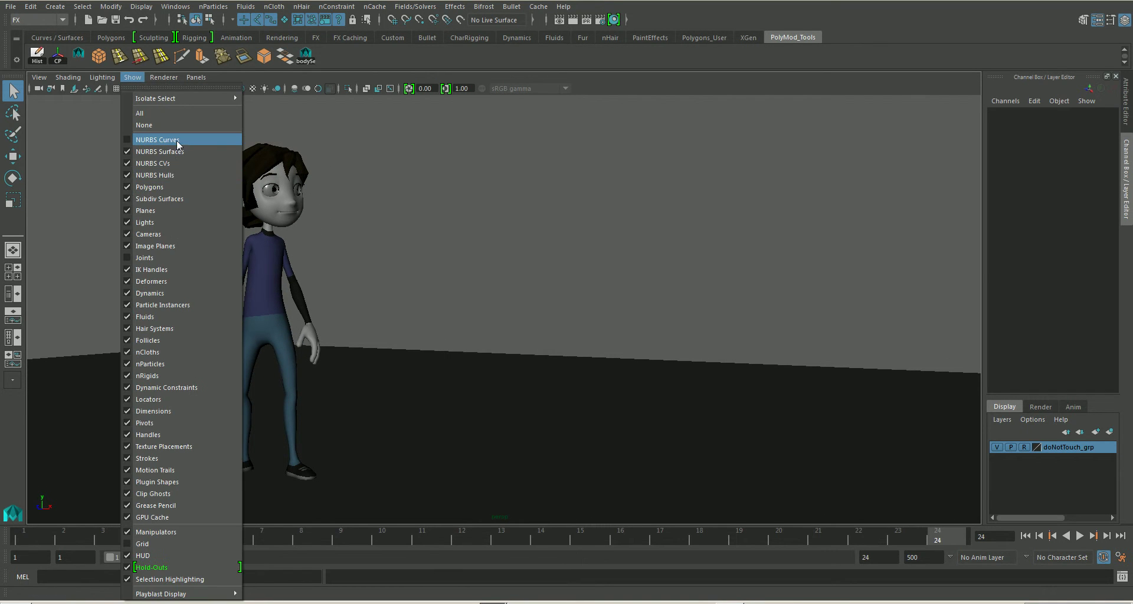
pyautogui.click(170, 140)
pyautogui.keyDown('alt'); pyautogui.moveTo(385, 351); pyautogui.dragTo(428, 364, button='middle'); pyautogui.keyUp('alt')
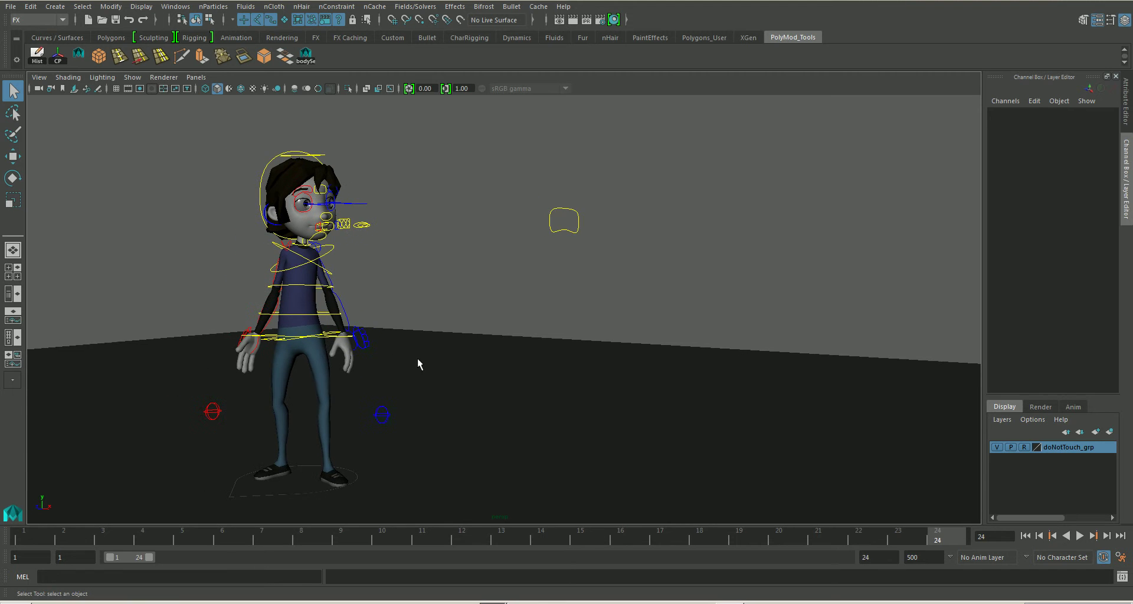
pyautogui.keyDown('alt'); pyautogui.moveTo(478, 319); pyautogui.dragTo(409, 393, button='middle'); pyautogui.keyUp('alt')
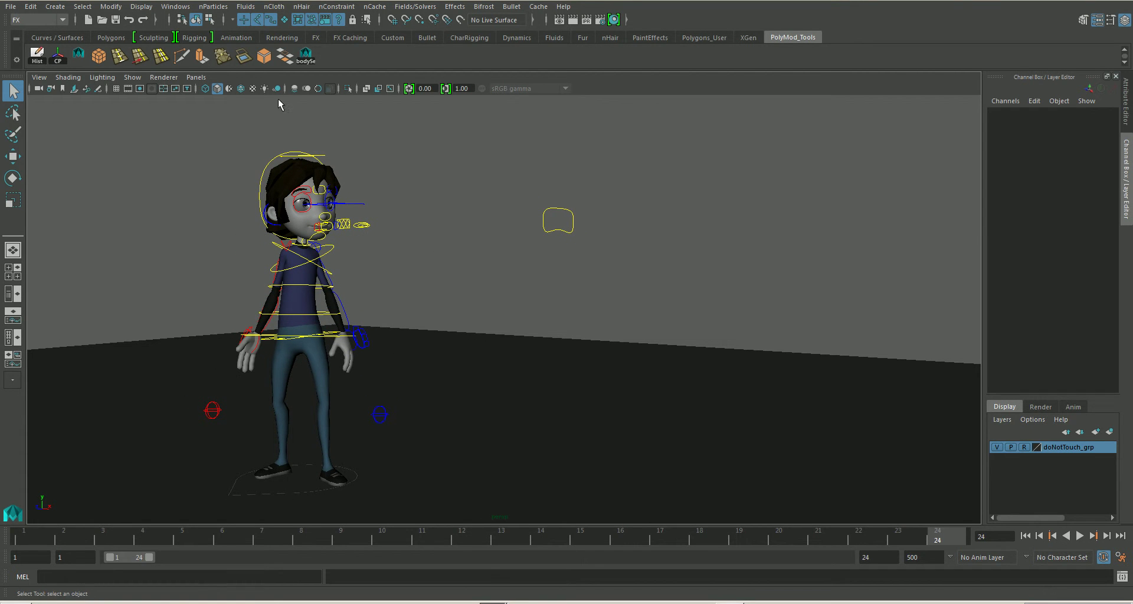
pyautogui.click(305, 56)
pyautogui.keyDown('alt'); pyautogui.moveTo(462, 307); pyautogui.dragTo(435, 327); pyautogui.keyUp('alt')
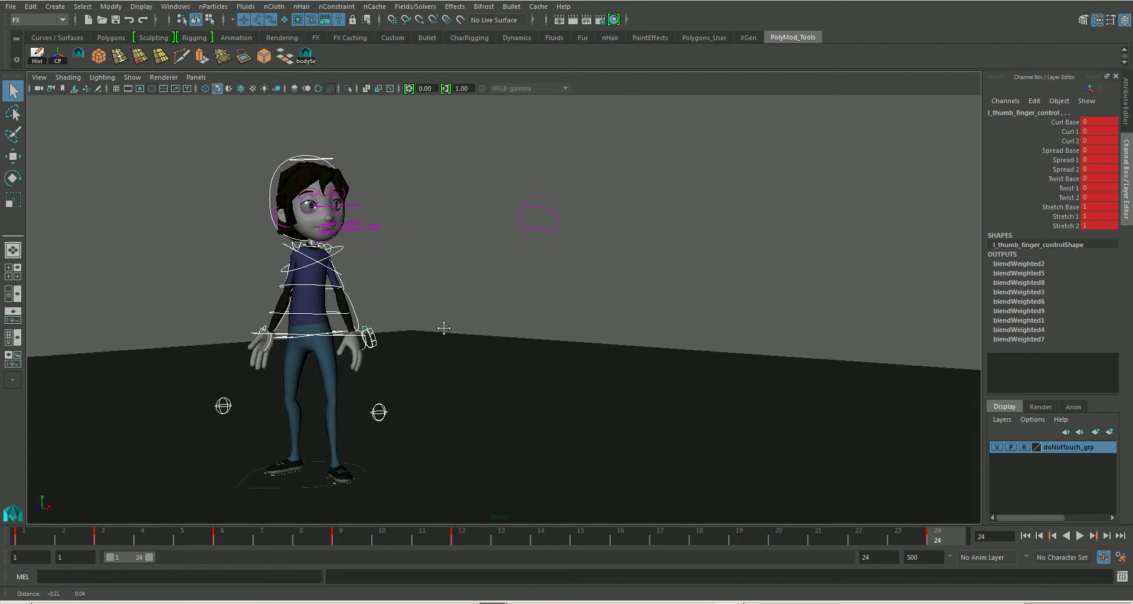
# Step: Scrub through the kick poses at frames 3, 9, 12 and 24, then play it back
pyautogui.moveTo(112, 539)
pyautogui.mouseDown()
pyautogui.moveTo(41, 537)
pyautogui.moveTo(221, 537)
pyautogui.moveTo(4, 530)
pyautogui.moveTo(219, 544)
pyautogui.mouseUp()
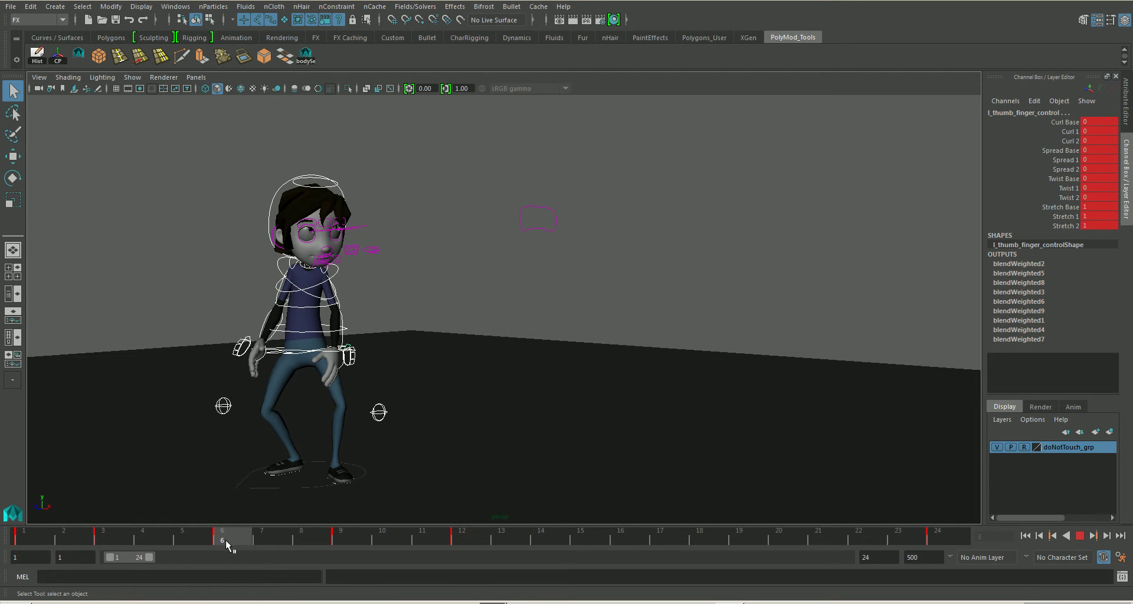
pyautogui.moveTo(226, 540); pyautogui.dragTo(345, 541)
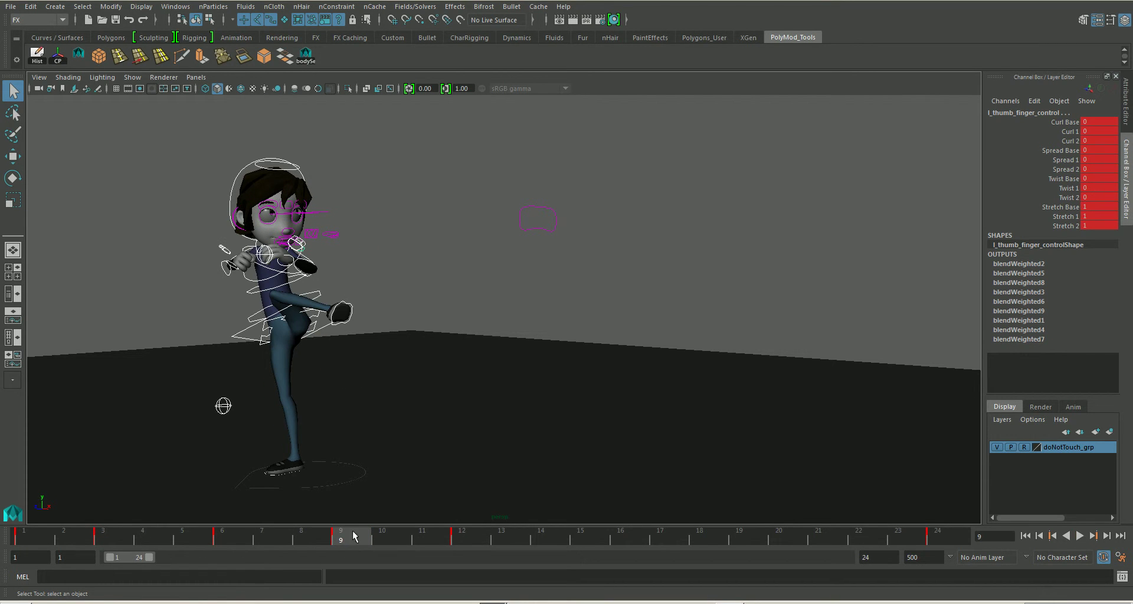
pyautogui.keyDown('alt'); pyautogui.moveTo(381, 491); pyautogui.dragTo(420, 454); pyautogui.keyUp('alt')
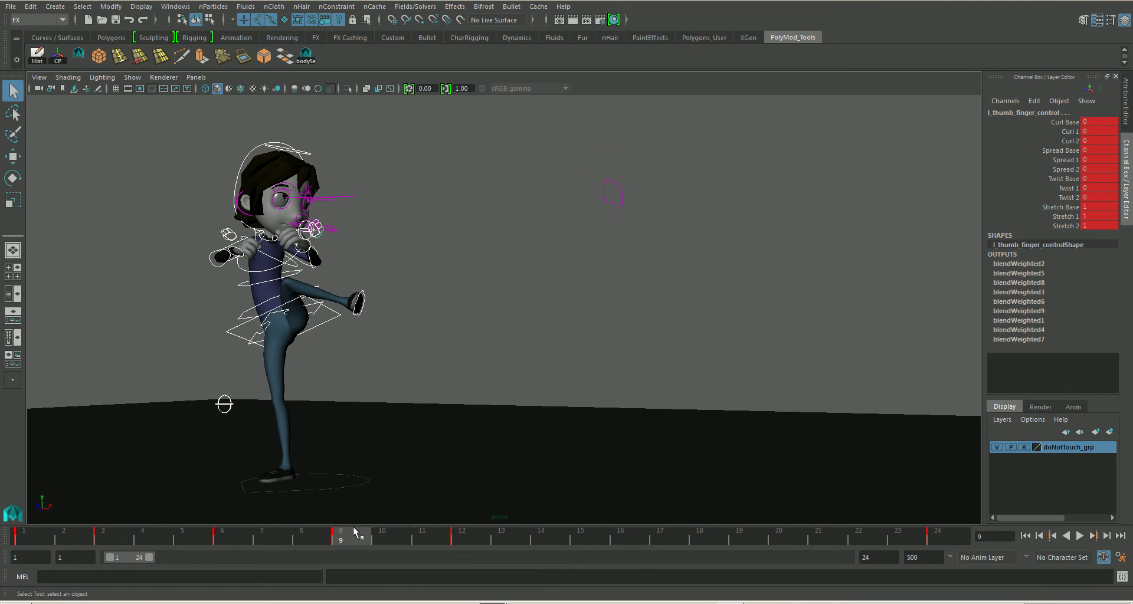
pyautogui.moveTo(349, 530); pyautogui.dragTo(490, 530)
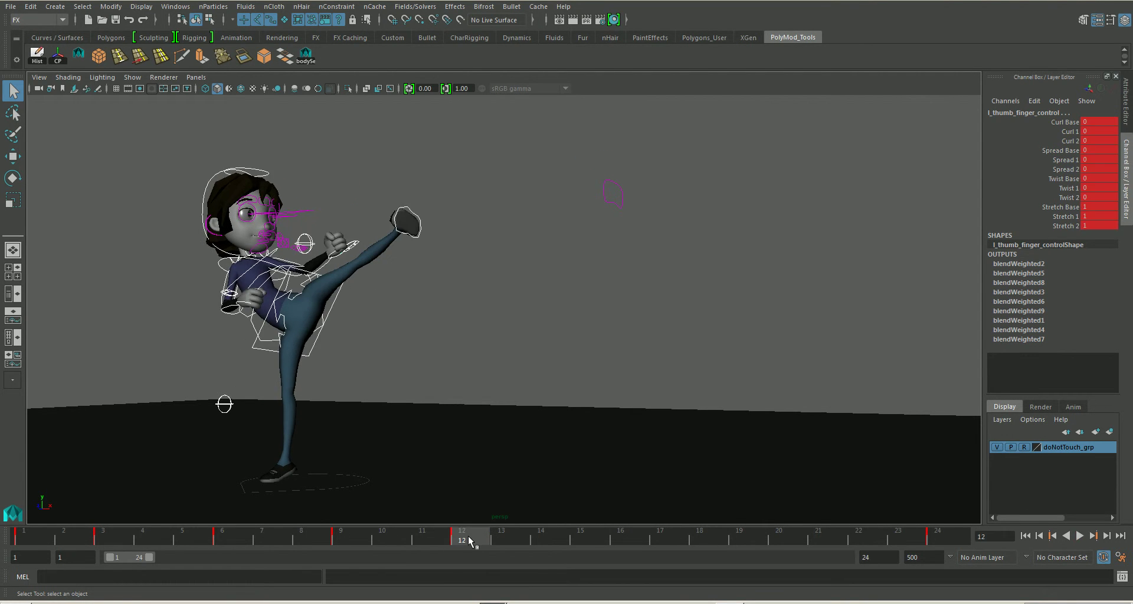
pyautogui.moveTo(478, 534)
pyautogui.mouseDown()
pyautogui.moveTo(940, 540)
pyautogui.moveTo(34, 541)
pyautogui.mouseUp()
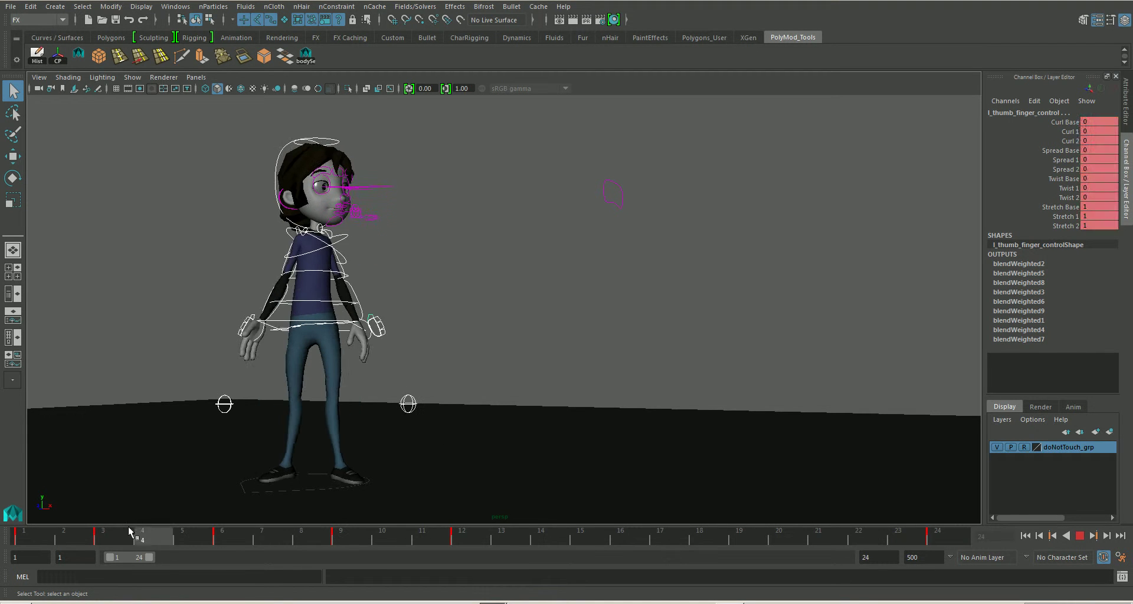
pyautogui.hotkey('alt', 'v')
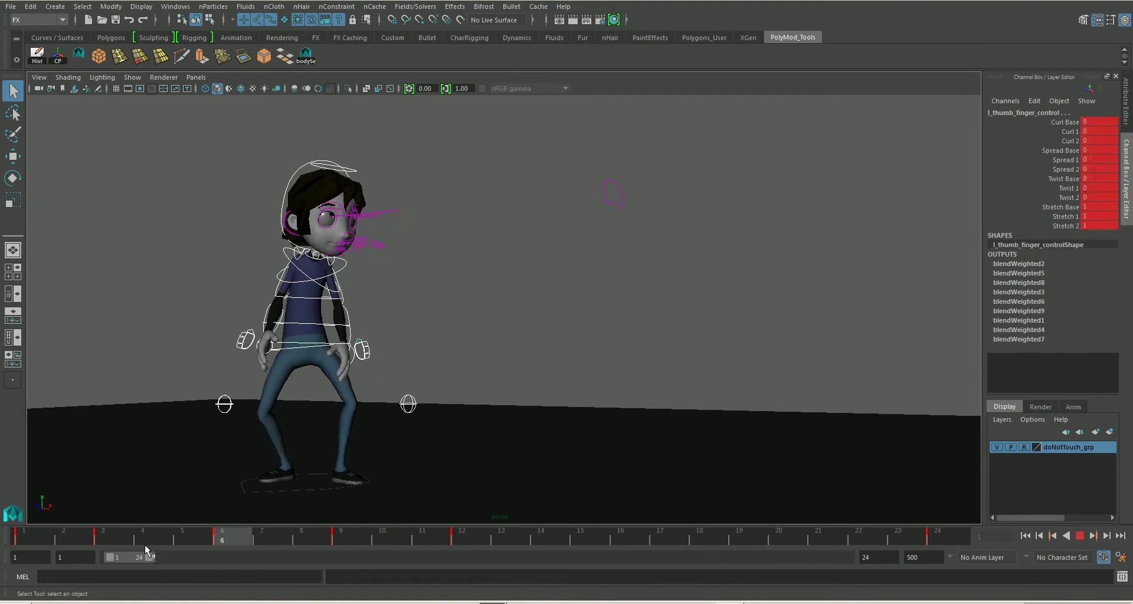
# Step: Stop playback, zoom in on the legs and select l_ankle_IK_control
pyautogui.click(36, 540)
pyautogui.click(516, 301)
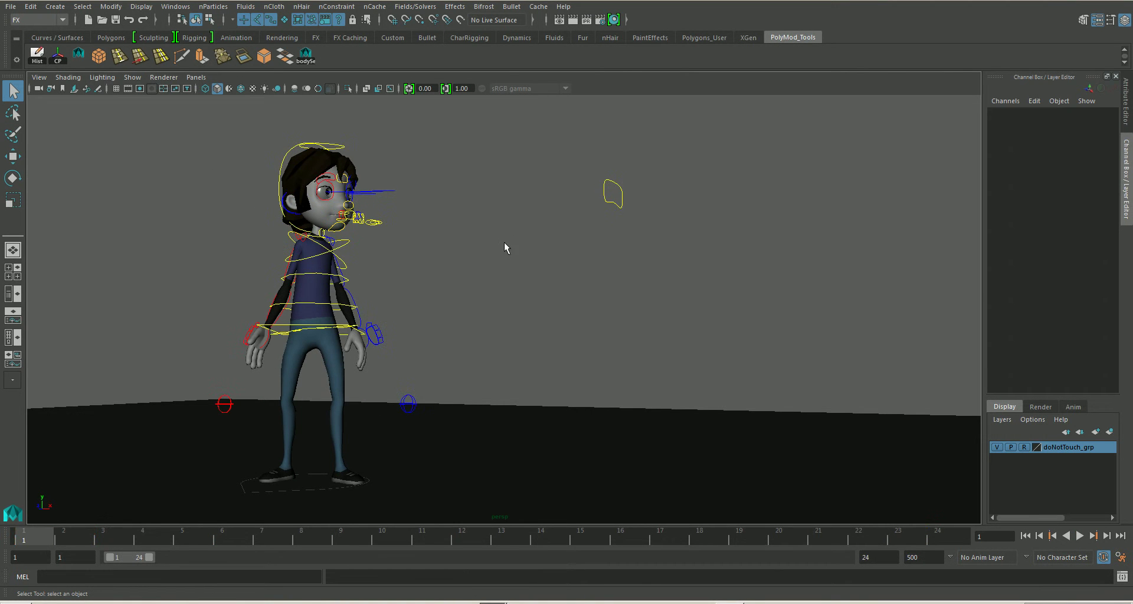
pyautogui.keyDown('alt'); pyautogui.moveTo(501, 245); pyautogui.dragTo(491, 257); pyautogui.keyUp('alt')
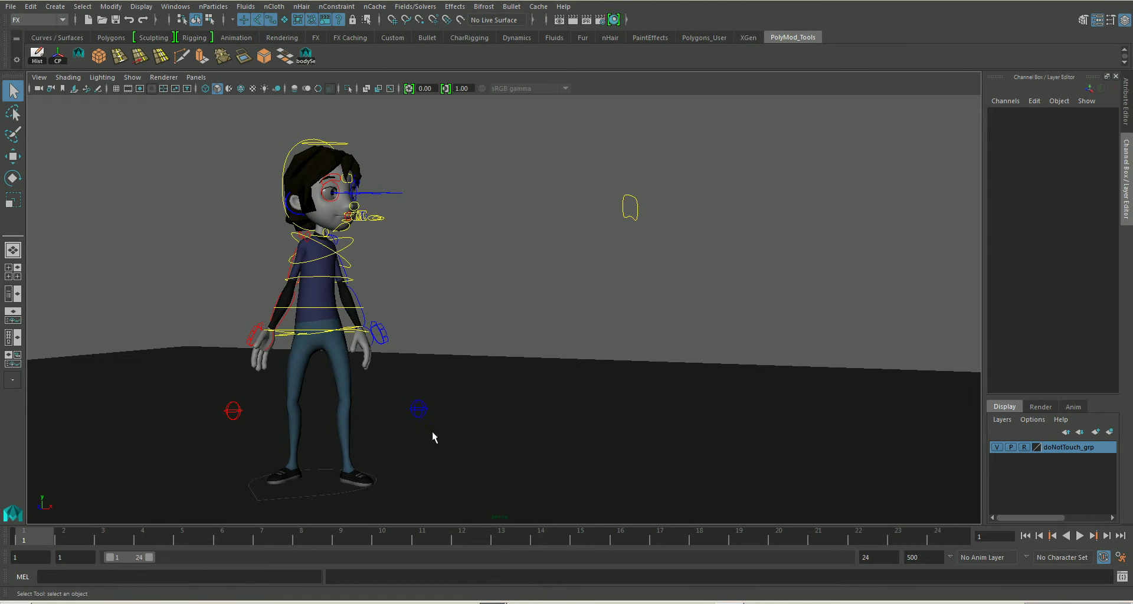
pyautogui.keyDown('alt'); pyautogui.moveTo(433, 444); pyautogui.dragTo(432, 412); pyautogui.keyUp('alt')
pyautogui.scroll(3, 447, 445)
pyautogui.keyDown('alt'); pyautogui.moveTo(447, 445); pyautogui.dragTo(505, 453, button='middle'); pyautogui.keyUp('alt')
pyautogui.moveTo(395, 423); pyautogui.dragTo(412, 413)
pyautogui.keyDown('alt'); pyautogui.moveTo(490, 483); pyautogui.dragTo(496, 486); pyautogui.keyUp('alt')
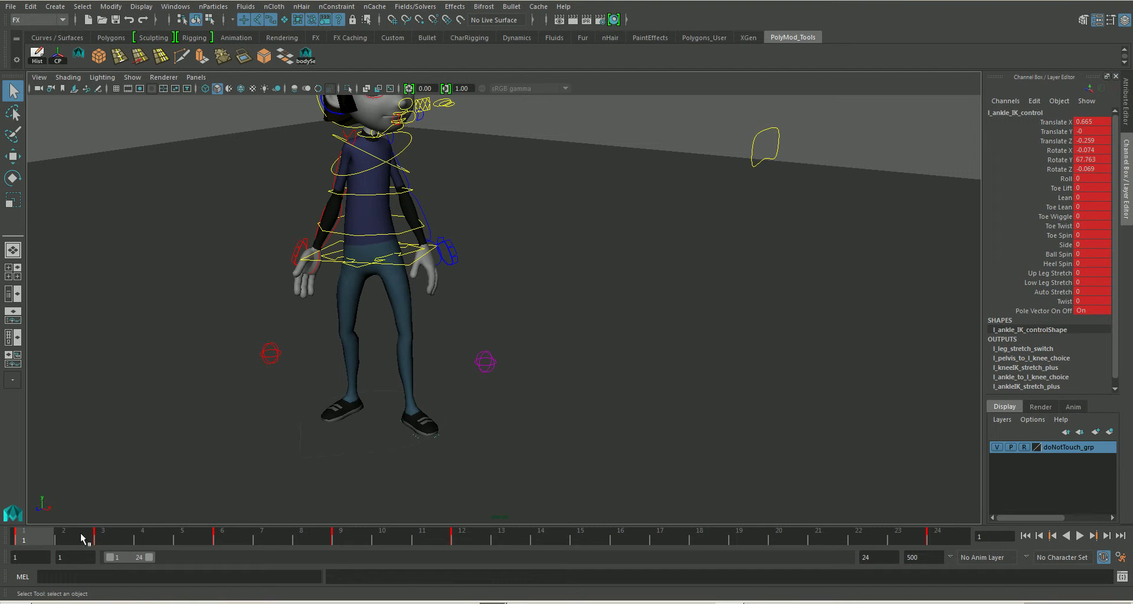
# Step: Inspect the high kick at frames 12 and 11, then select all rig controls
pyautogui.moveTo(19, 544); pyautogui.dragTo(464, 538)
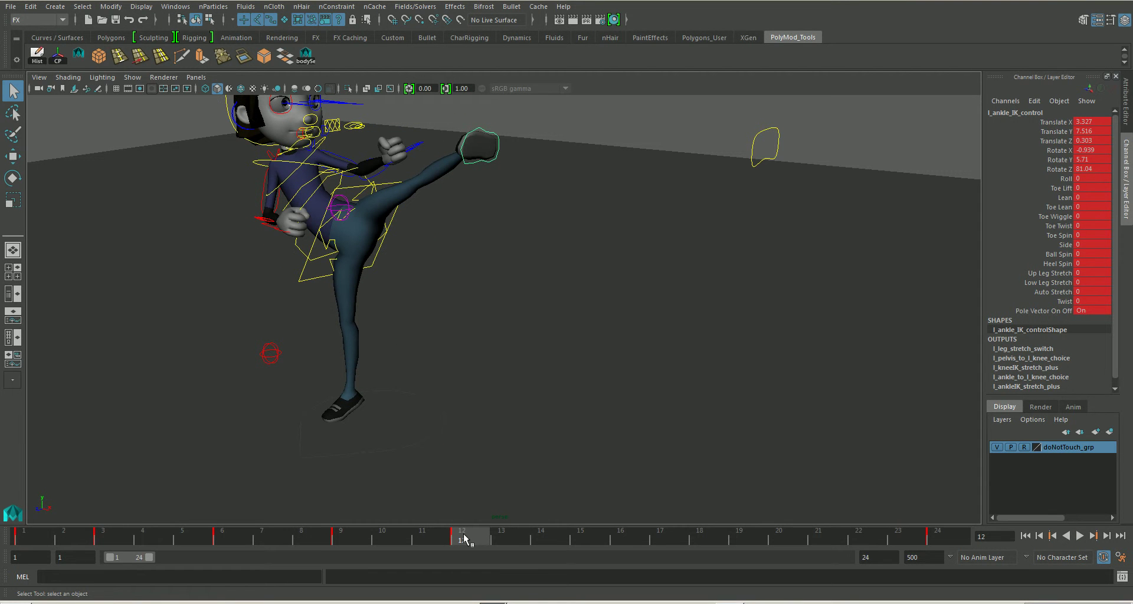
pyautogui.moveTo(444, 407)
pyautogui.keyDown('alt'); pyautogui.mouseDown()
pyautogui.moveTo(417, 400)
pyautogui.moveTo(440, 397)
pyautogui.moveTo(432, 410)
pyautogui.moveTo(470, 418)
pyautogui.moveTo(440, 420)
pyautogui.moveTo(425, 392)
pyautogui.moveTo(437, 413)
pyautogui.mouseUp(); pyautogui.keyUp('alt')
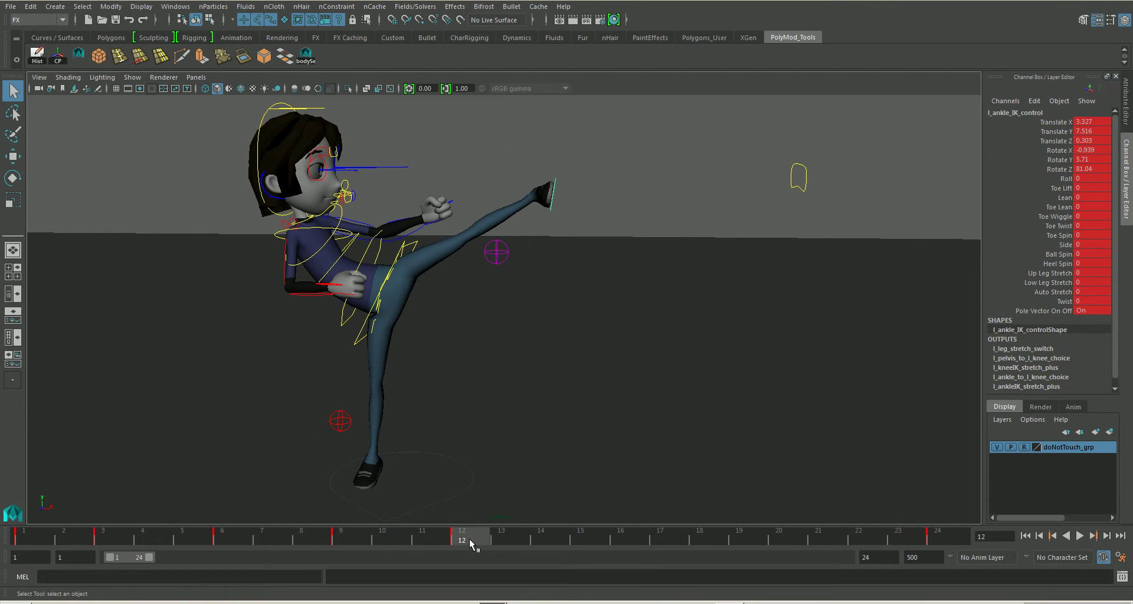
pyautogui.moveTo(470, 542)
pyautogui.mouseDown()
pyautogui.moveTo(318, 540)
pyautogui.moveTo(445, 539)
pyautogui.moveTo(356, 542)
pyautogui.mouseUp()
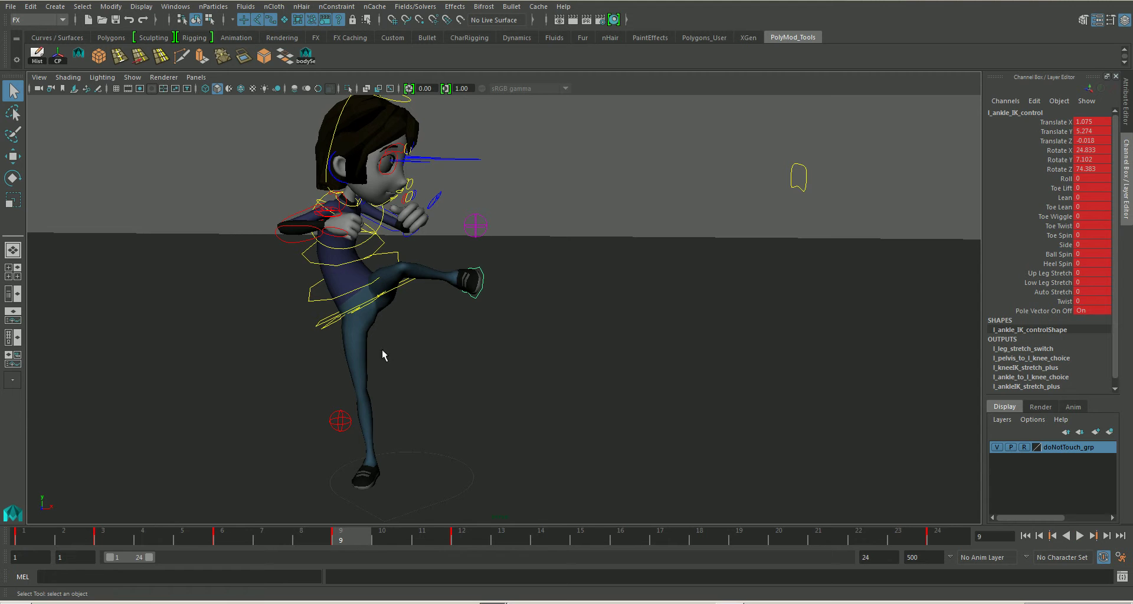
pyautogui.click(306, 55)
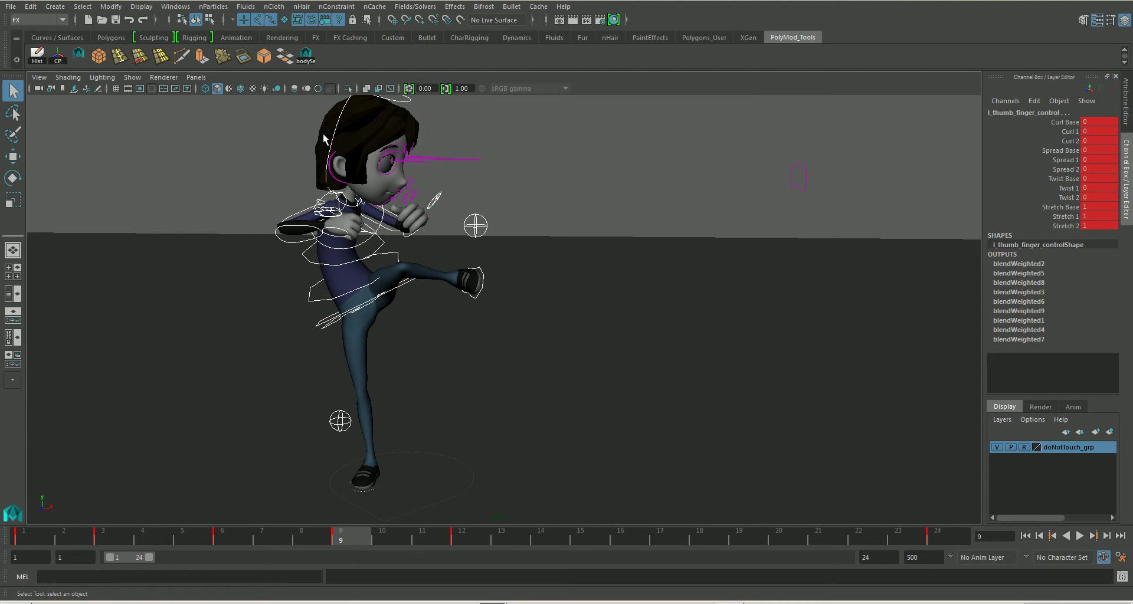
# Step: In the Dope Sheet, move every frame 9 key one frame earlier to frame 8
pyautogui.click(175, 6)
pyautogui.moveTo(207, 36)
pyautogui.click(364, 83)
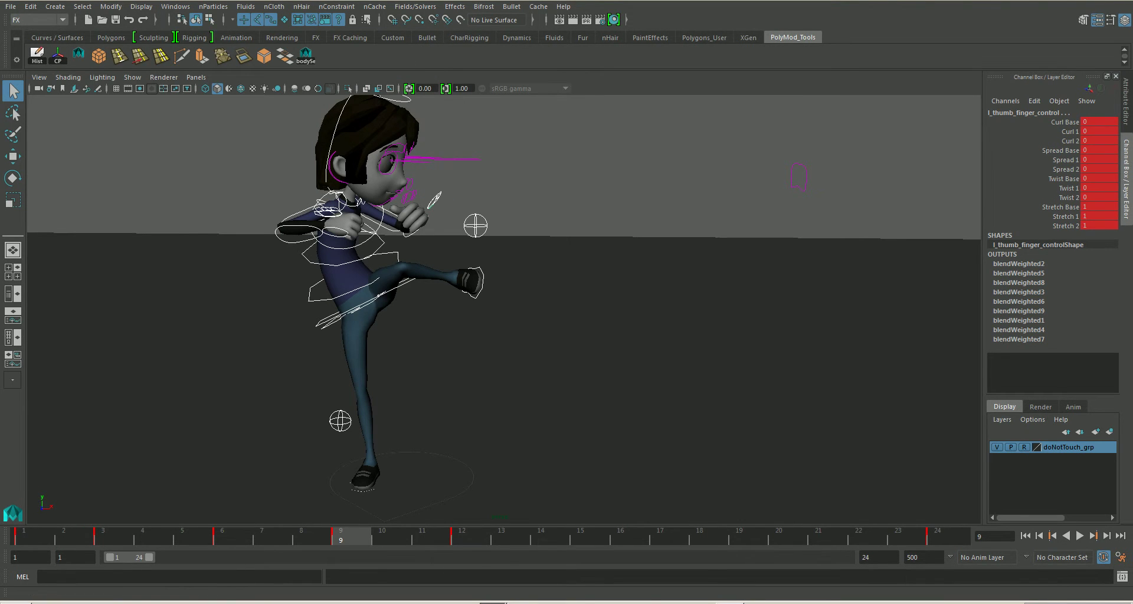
pyautogui.moveTo(813, 171); pyautogui.dragTo(709, 86)
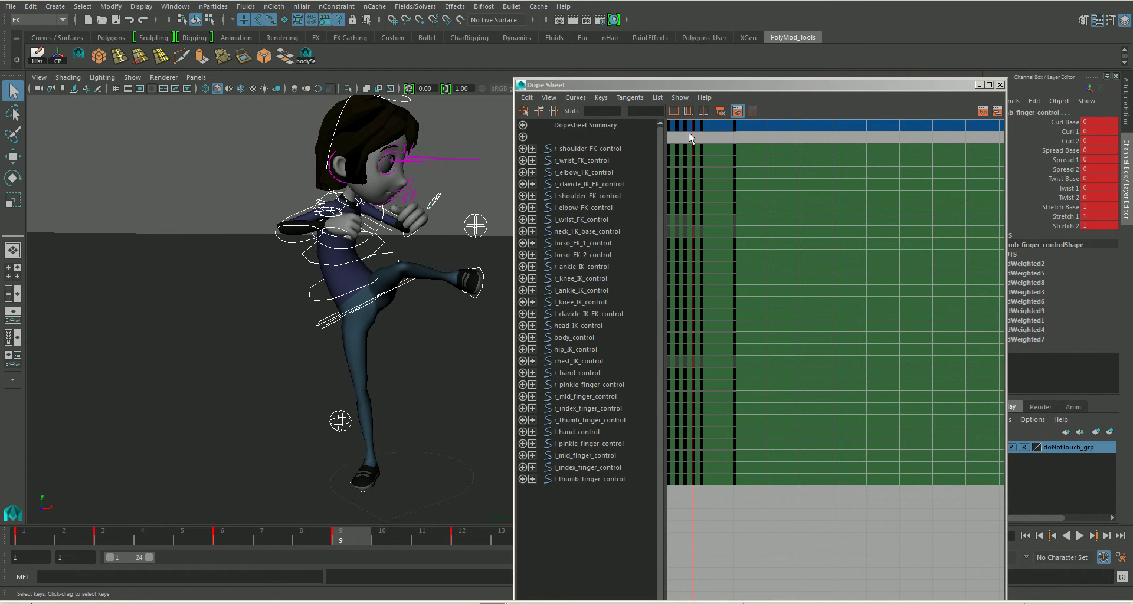
pyautogui.moveTo(690, 137); pyautogui.dragTo(693, 454)
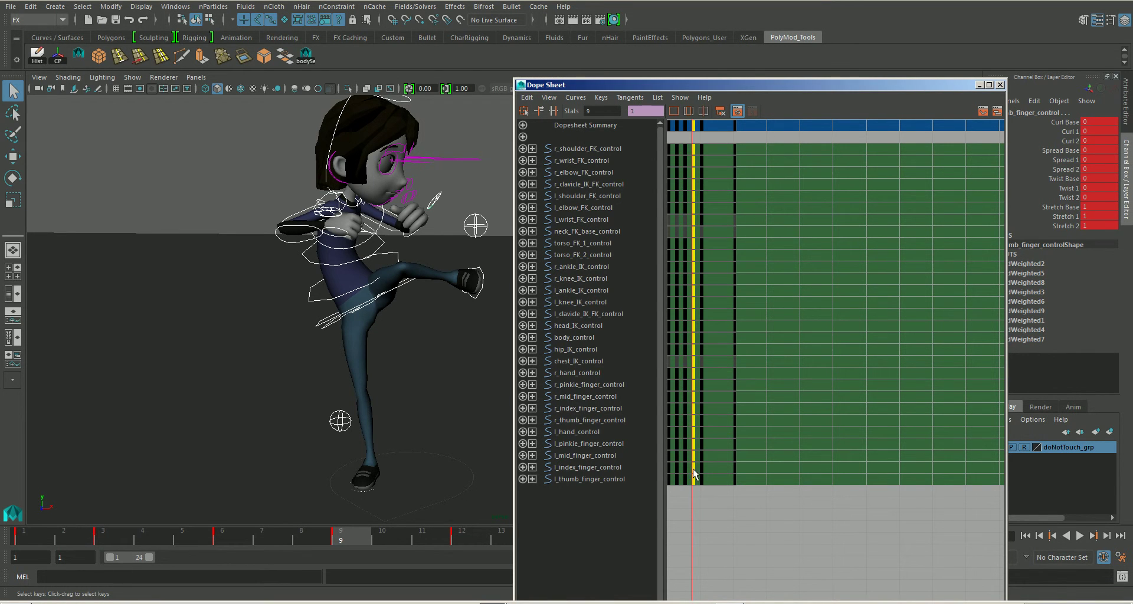
pyautogui.press('w')
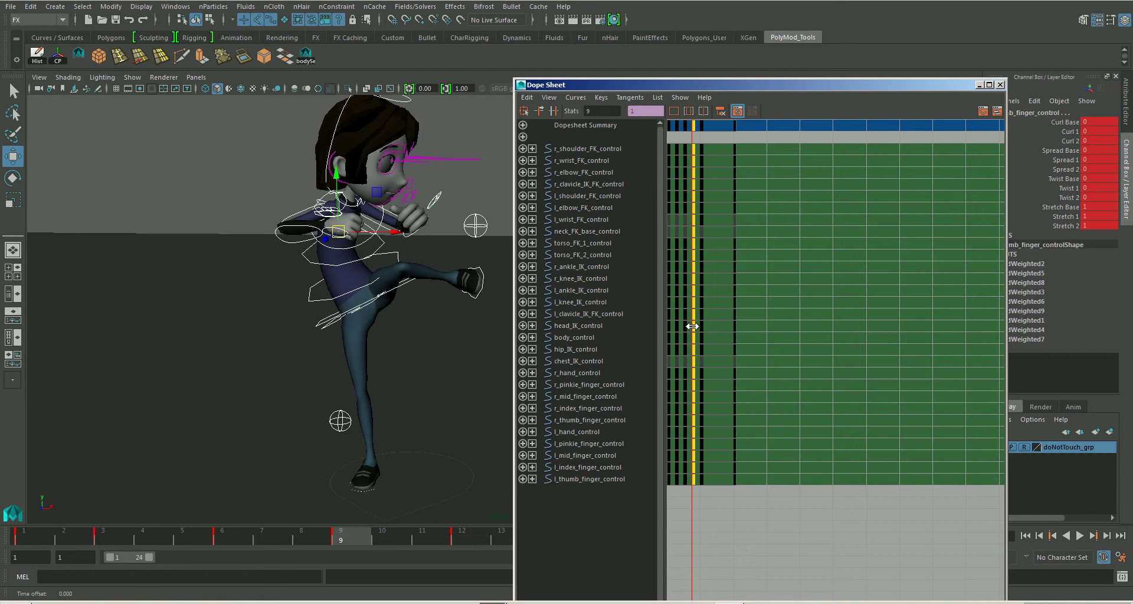
pyautogui.moveTo(691, 326); pyautogui.dragTo(690, 326)
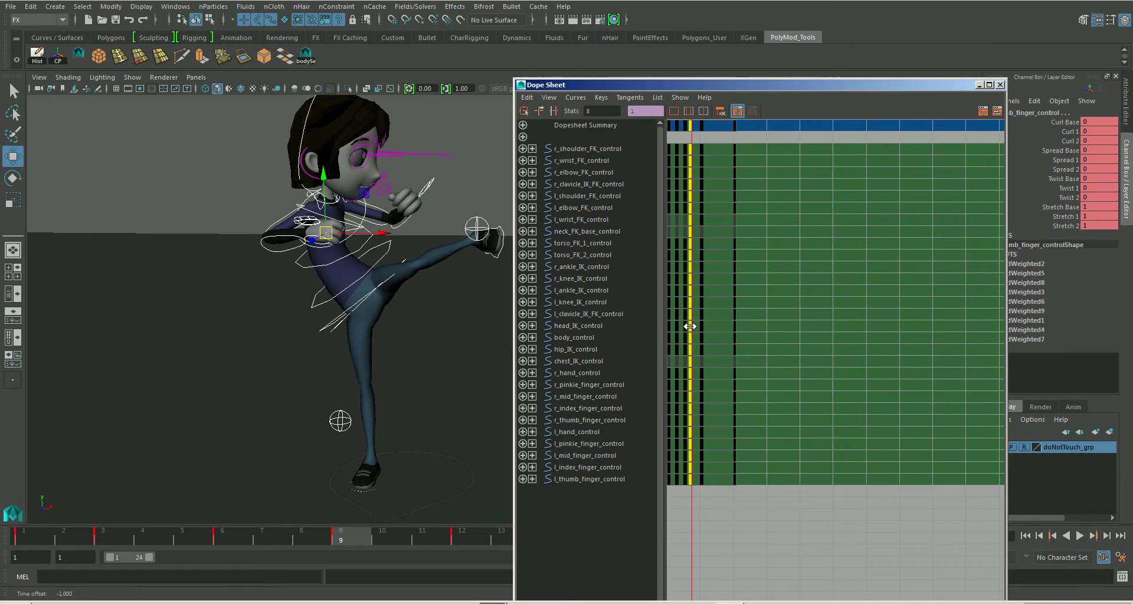
# Step: Scrub to frame 7 and play back to check the new kick timing
pyautogui.moveTo(361, 536)
pyautogui.mouseDown()
pyautogui.moveTo(271, 533)
pyautogui.moveTo(390, 536)
pyautogui.moveTo(199, 536)
pyautogui.moveTo(502, 553)
pyautogui.moveTo(62, 544)
pyautogui.moveTo(261, 539)
pyautogui.mouseUp()
pyautogui.hotkey('alt', 'v')
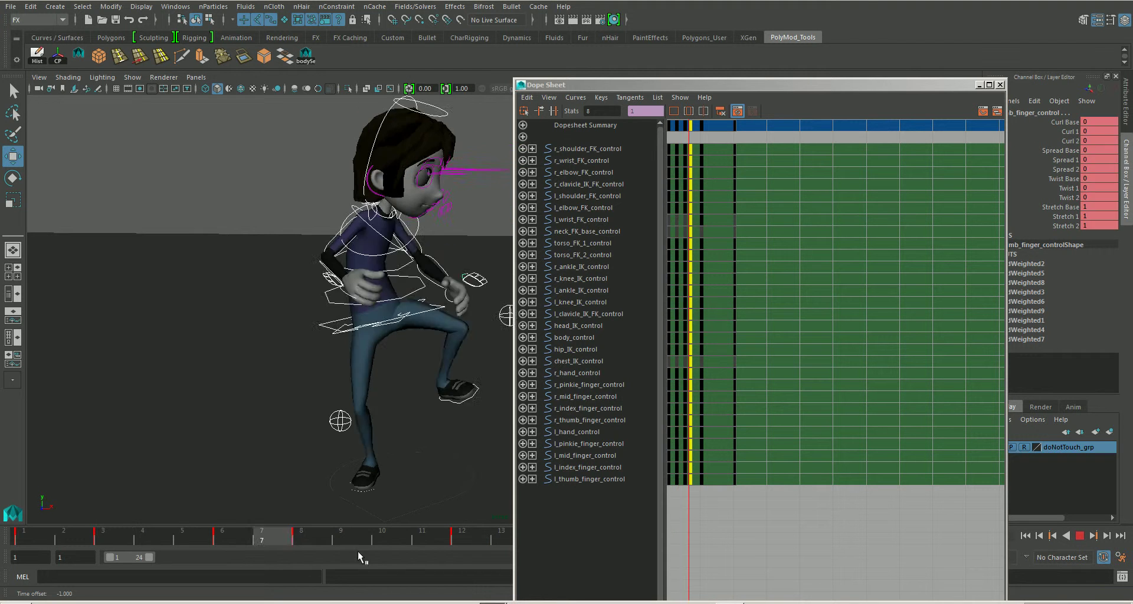
pyautogui.hotkey('alt', 'v')
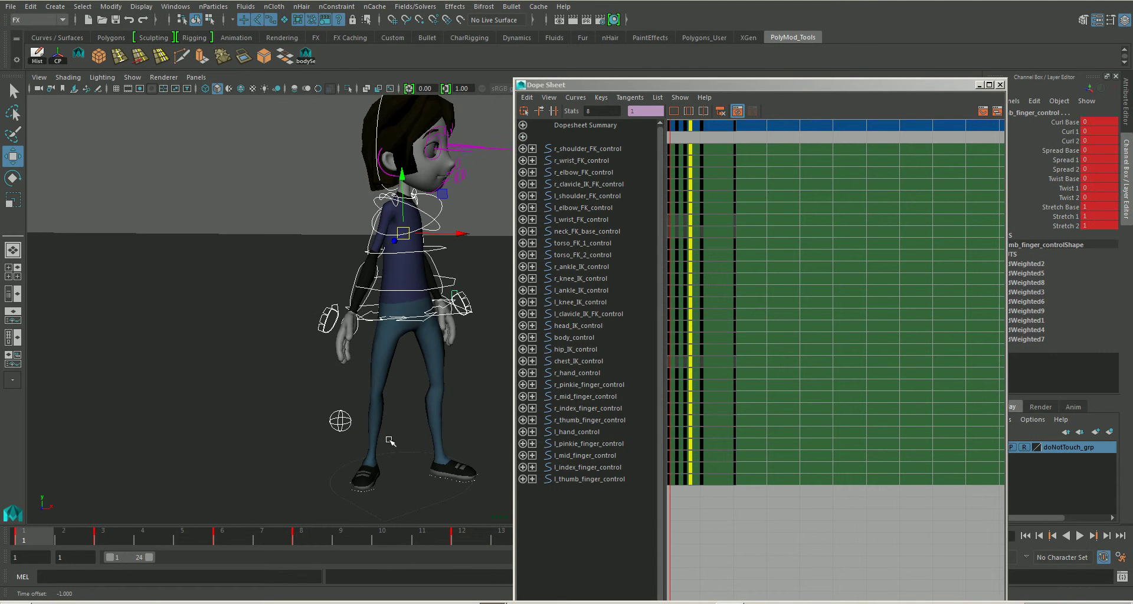
# Step: Close the Dope Sheet and copy the left ankle IK control's key at frame 12
pyautogui.click(1001, 86)
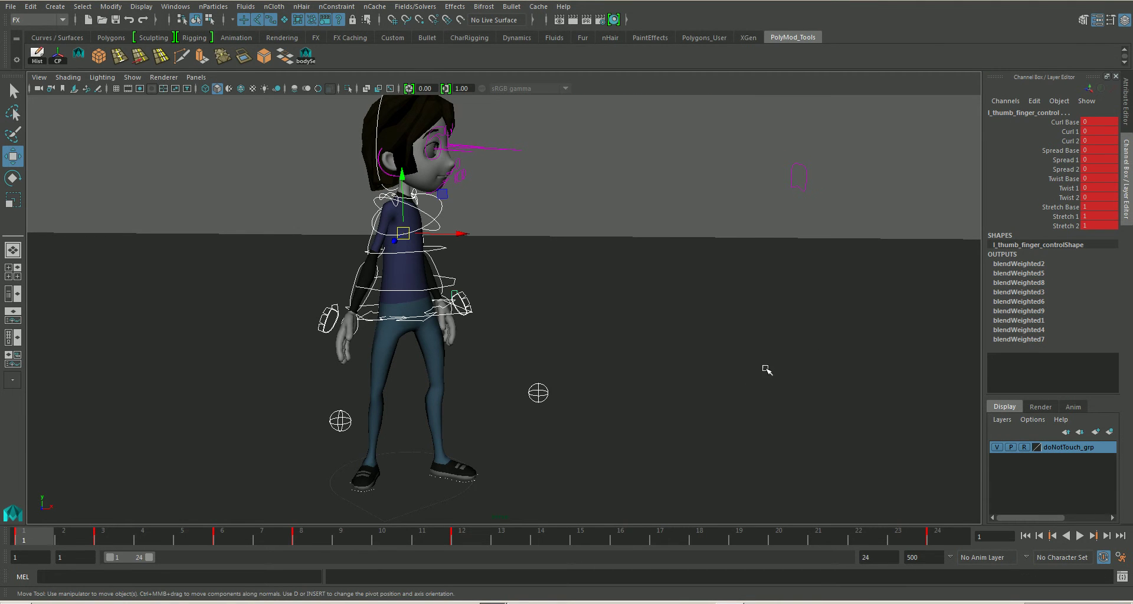
pyautogui.keyDown('alt'); pyautogui.moveTo(700, 271); pyautogui.dragTo(688, 280); pyautogui.keyUp('alt')
pyautogui.click(459, 481)
pyautogui.keyDown('alt'); pyautogui.moveTo(481, 506); pyautogui.dragTo(488, 520); pyautogui.keyUp('alt')
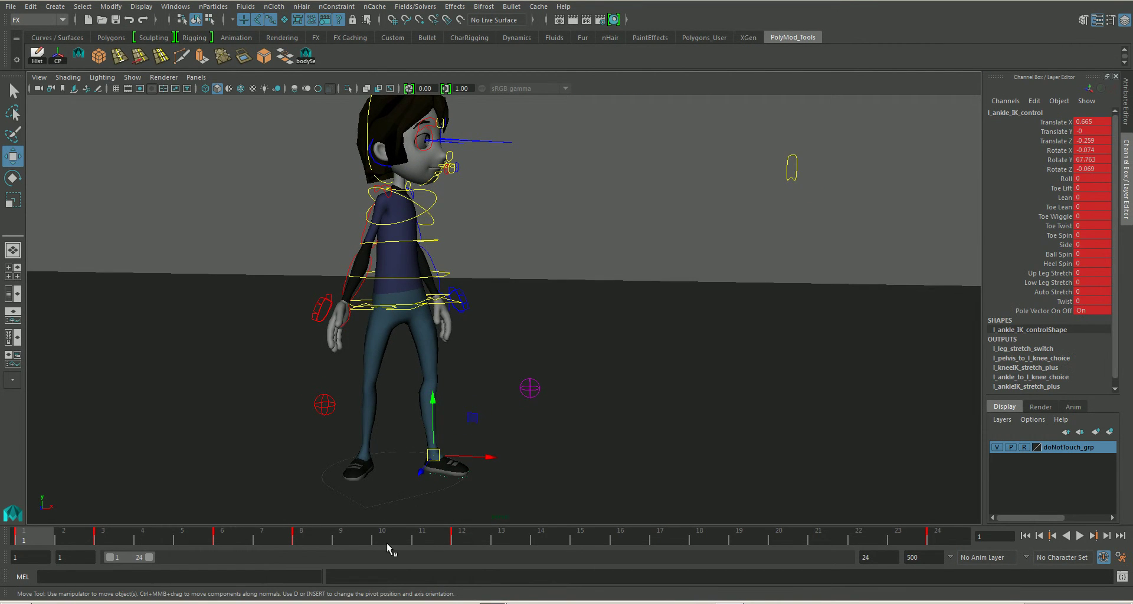
pyautogui.moveTo(374, 539); pyautogui.dragTo(460, 540)
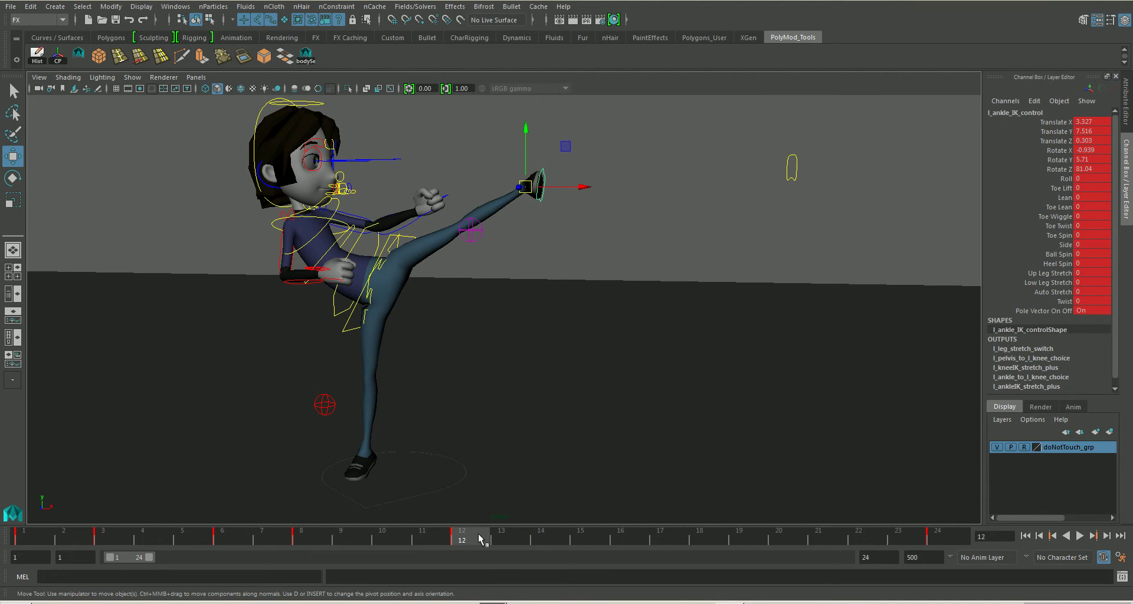
pyautogui.rightClick(472, 540)
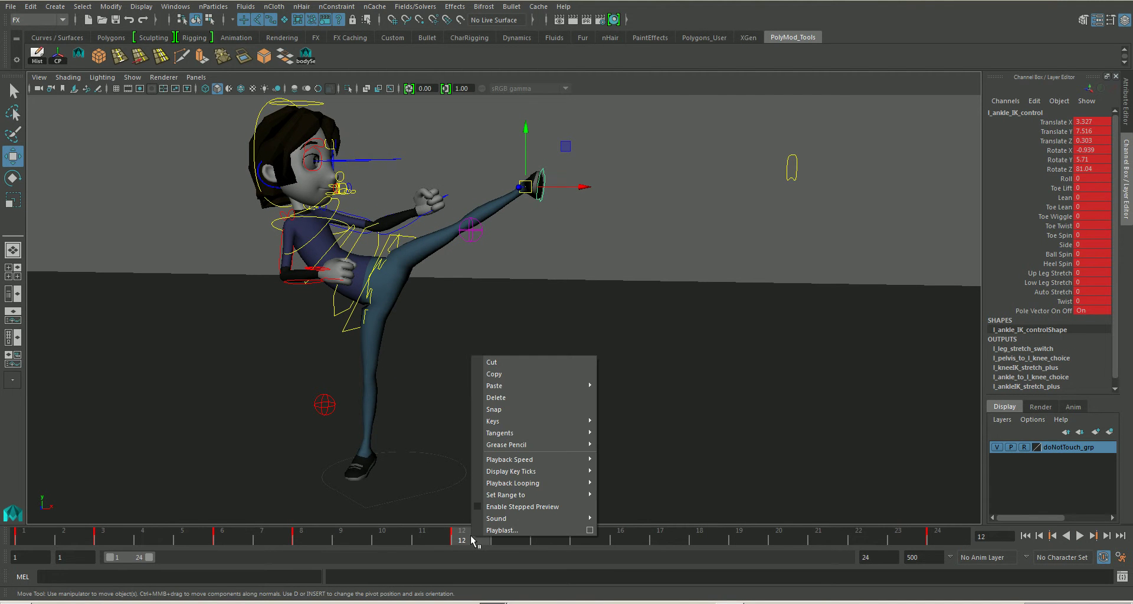
pyautogui.click(489, 376)
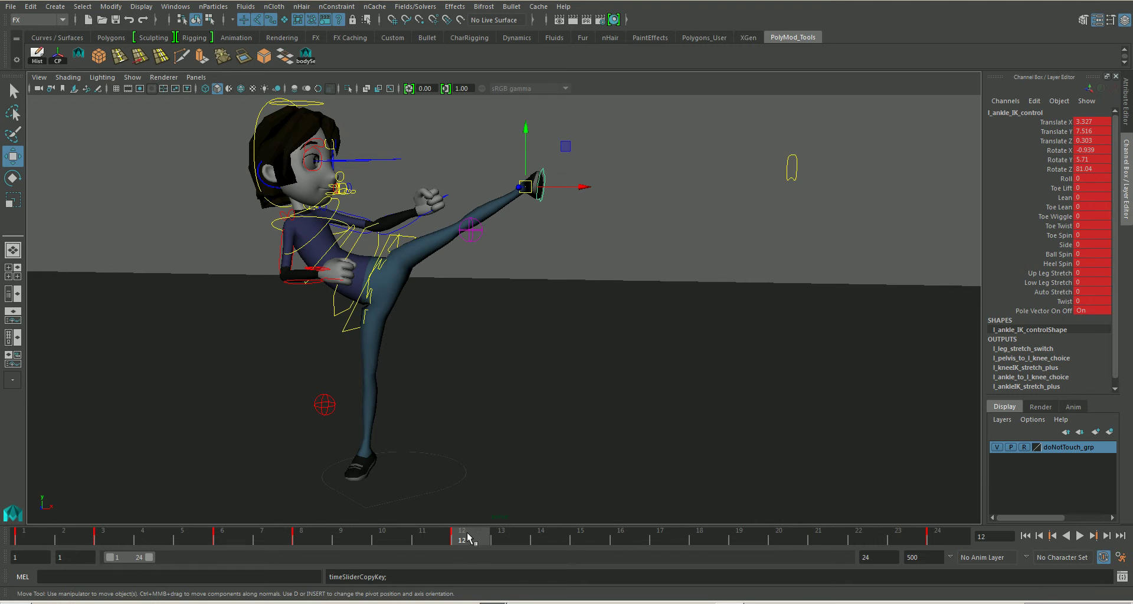
# Step: Paste the ankle key onto frame 10, play back, and return to frame 12
pyautogui.moveTo(469, 538); pyautogui.dragTo(384, 538)
pyautogui.rightClick(396, 535)
pyautogui.moveTo(433, 386)
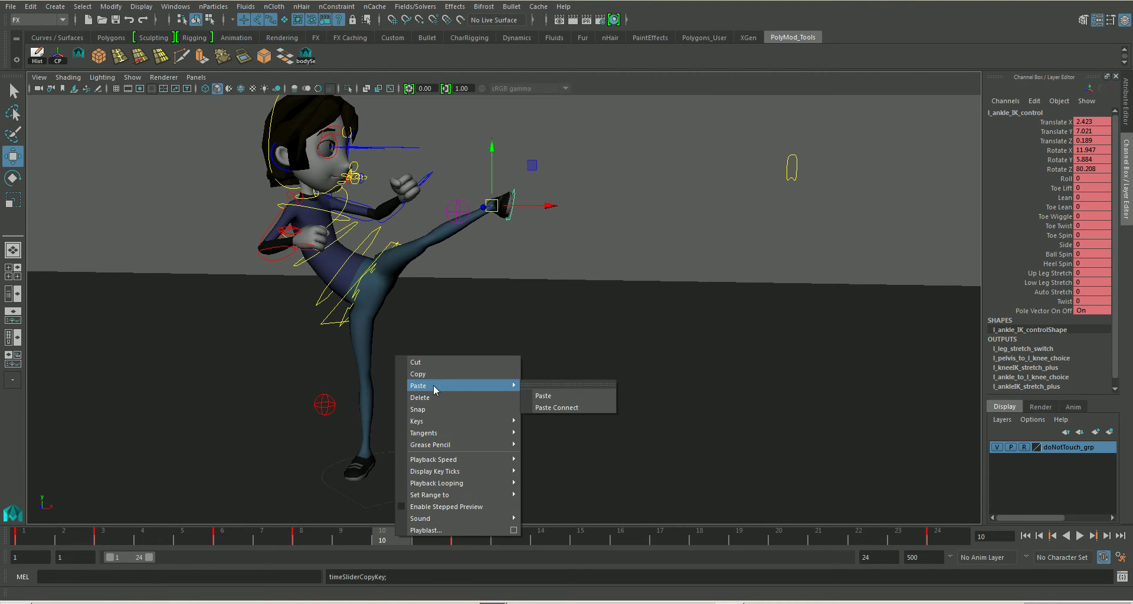
pyautogui.click(576, 395)
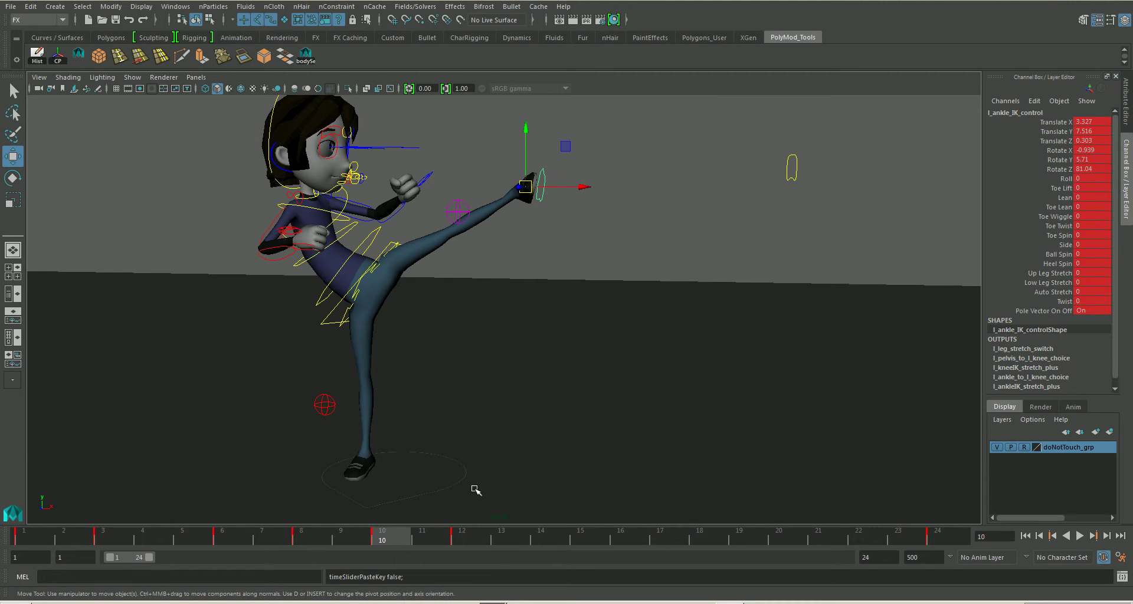
pyautogui.hotkey('alt', 'v')
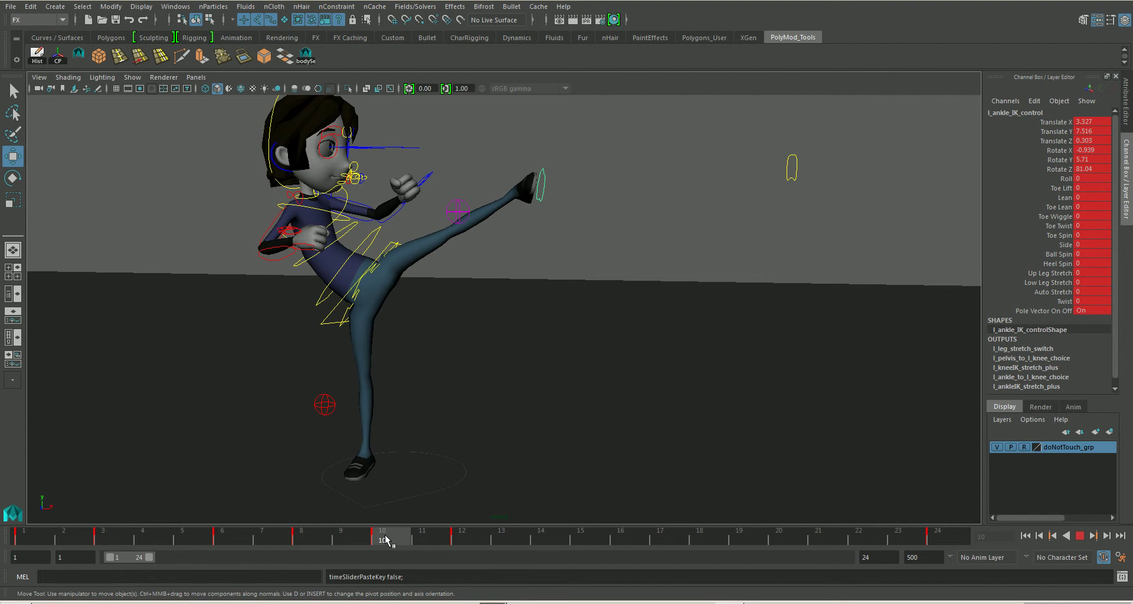
pyautogui.moveTo(399, 540)
pyautogui.mouseDown()
pyautogui.moveTo(511, 538)
pyautogui.moveTo(303, 503)
pyautogui.moveTo(522, 526)
pyautogui.moveTo(300, 502)
pyautogui.moveTo(548, 526)
pyautogui.moveTo(318, 501)
pyautogui.moveTo(547, 528)
pyautogui.moveTo(400, 519)
pyautogui.moveTo(469, 524)
pyautogui.mouseUp()
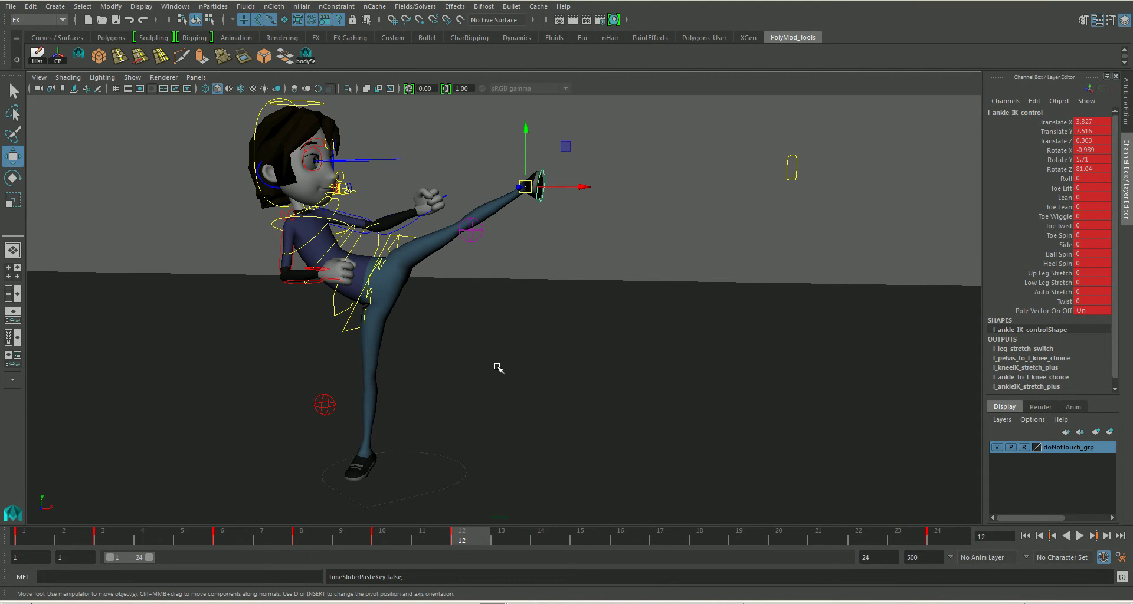
# Step: Compare the ankle pose at frames 10 and 12 and deselect the ankle control
pyautogui.moveTo(497, 367)
pyautogui.keyDown('alt'); pyautogui.mouseDown()
pyautogui.moveTo(480, 331)
pyautogui.moveTo(531, 347)
pyautogui.mouseUp(); pyautogui.keyUp('alt')
pyautogui.keyDown('alt'); pyautogui.moveTo(531, 347); pyautogui.dragTo(506, 349, button='right'); pyautogui.keyUp('alt')
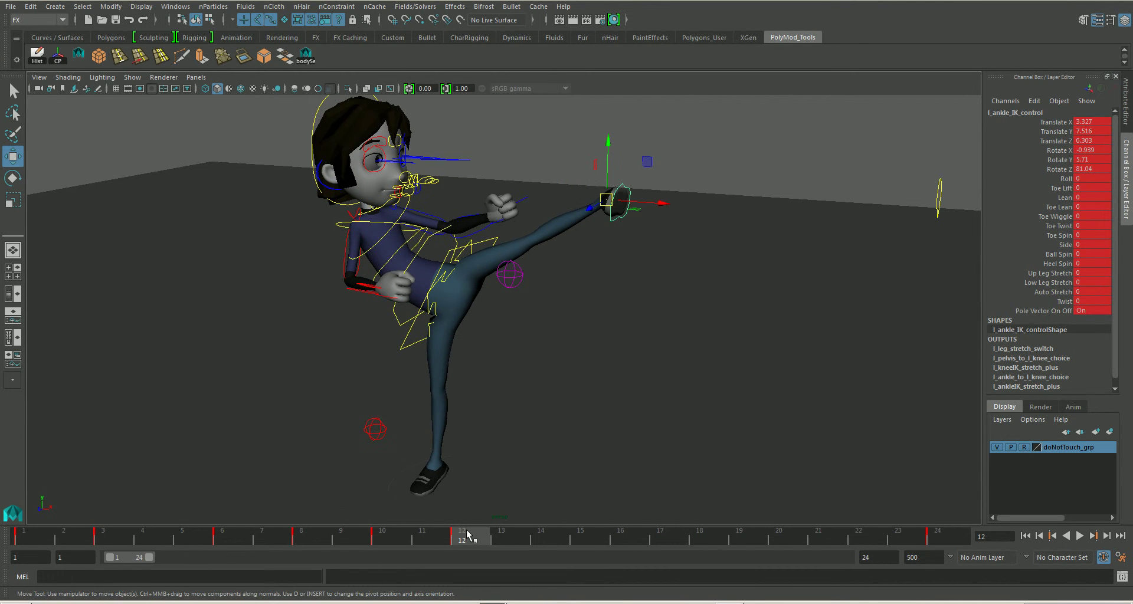
pyautogui.moveTo(463, 535)
pyautogui.mouseDown()
pyautogui.moveTo(400, 533)
pyautogui.moveTo(475, 544)
pyautogui.moveTo(379, 539)
pyautogui.moveTo(468, 539)
pyautogui.mouseUp()
pyautogui.moveTo(516, 330)
pyautogui.keyDown('alt'); pyautogui.mouseDown()
pyautogui.moveTo(566, 357)
pyautogui.moveTo(465, 263)
pyautogui.mouseUp(); pyautogui.keyUp('alt')
pyautogui.click(478, 221)
# Step: Rotate torso_FK_2_control to lean the upper torso at frame 12
pyautogui.click(412, 269)
pyautogui.keyDown('alt'); pyautogui.moveTo(491, 306); pyautogui.dragTo(486, 309); pyautogui.keyUp('alt')
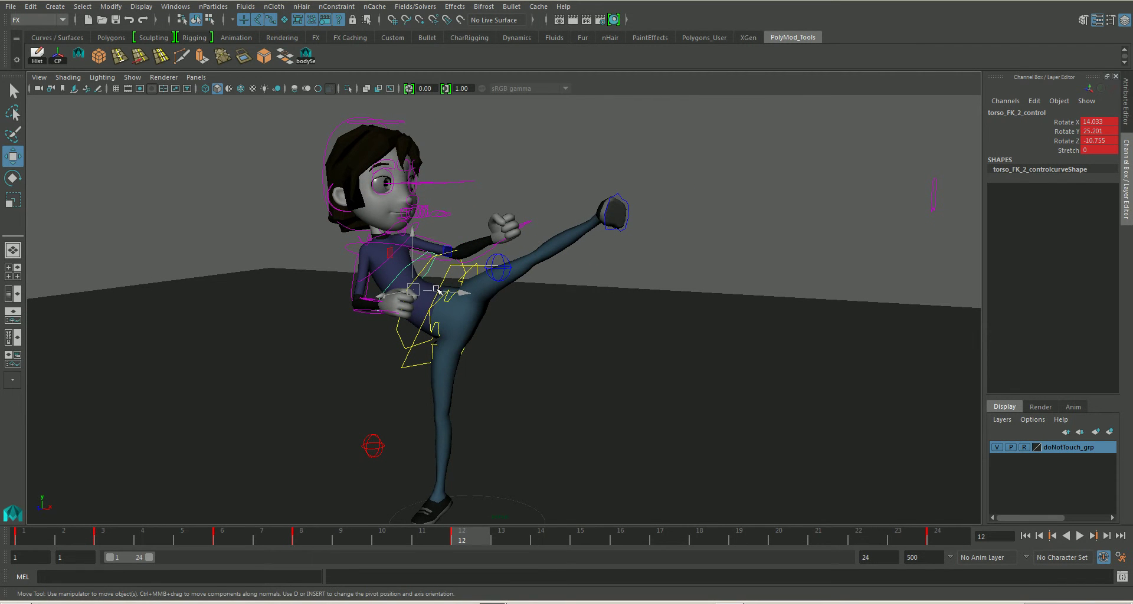
pyautogui.press('e')
pyautogui.keyDown('alt'); pyautogui.moveTo(466, 296); pyautogui.dragTo(370, 319); pyautogui.keyUp('alt')
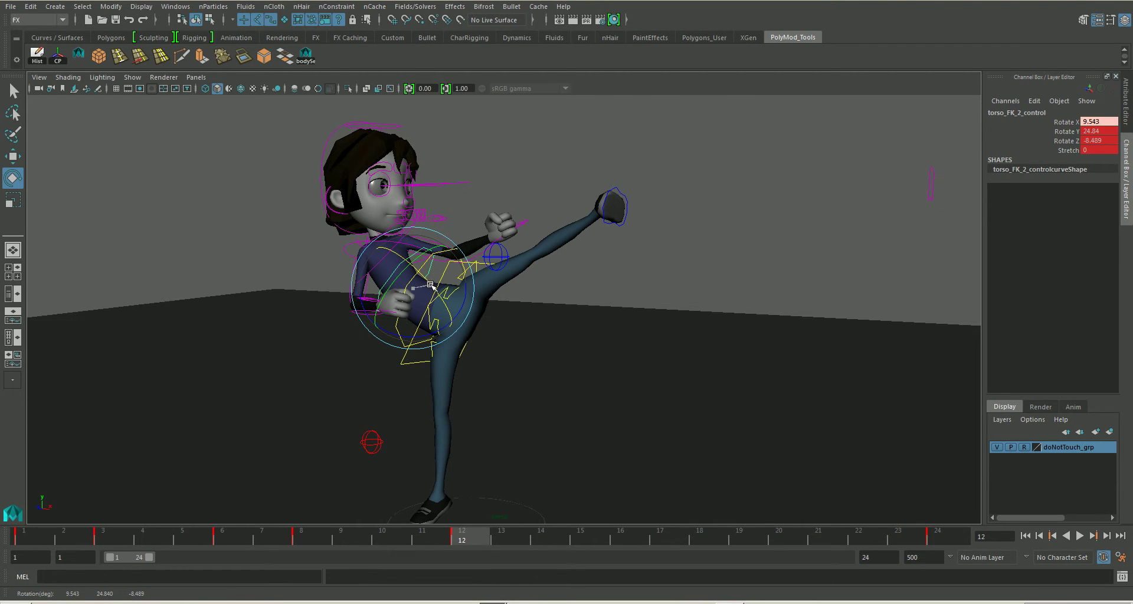
pyautogui.moveTo(430, 284); pyautogui.dragTo(420, 292)
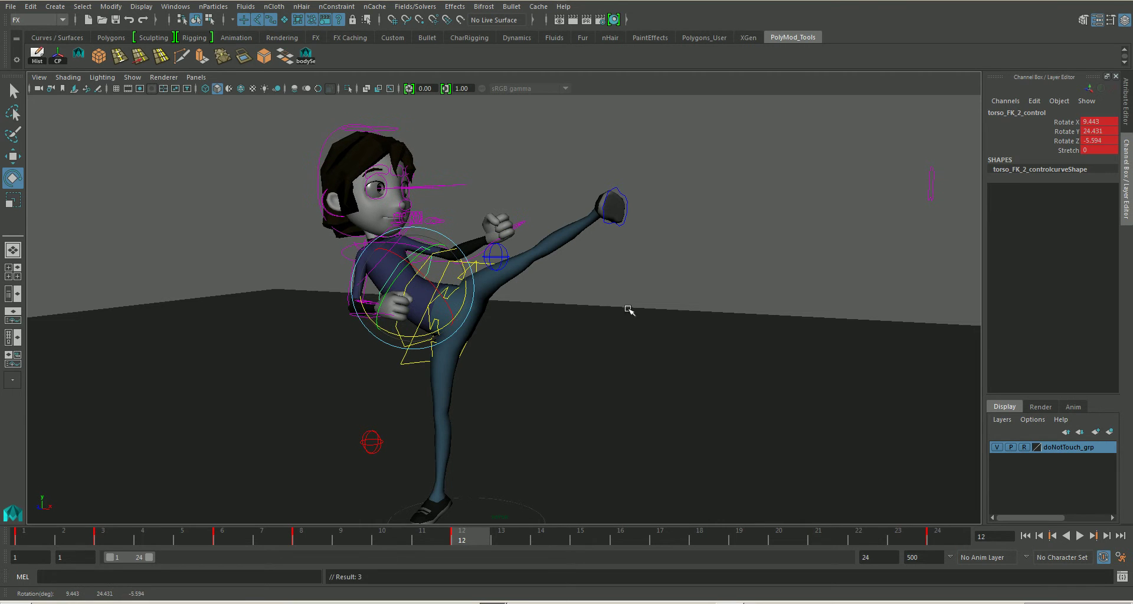
# Step: Rotate chest_IK_control to twist the upper body and adjust head_IK_control's rotation
pyautogui.click(603, 283)
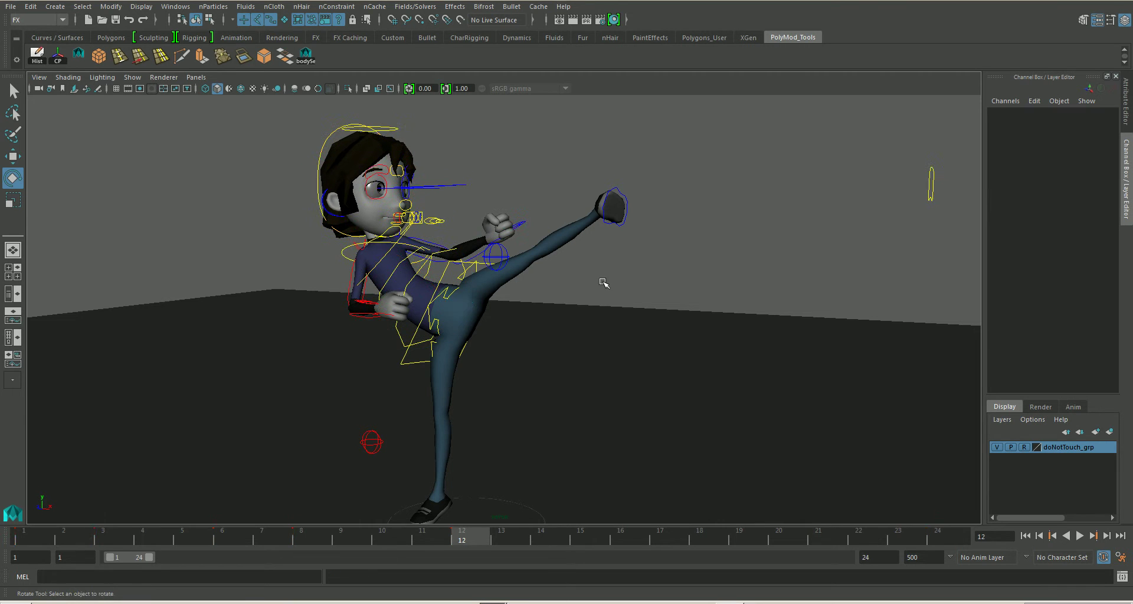
pyautogui.click(387, 258)
pyautogui.moveTo(381, 275); pyautogui.dragTo(362, 305)
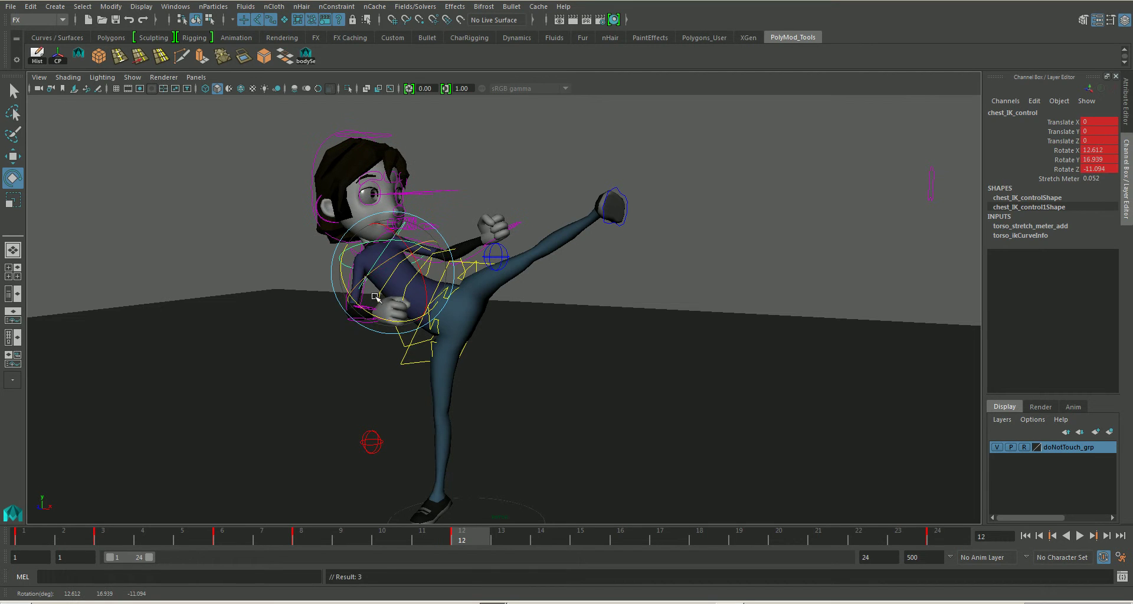
pyautogui.click(311, 186)
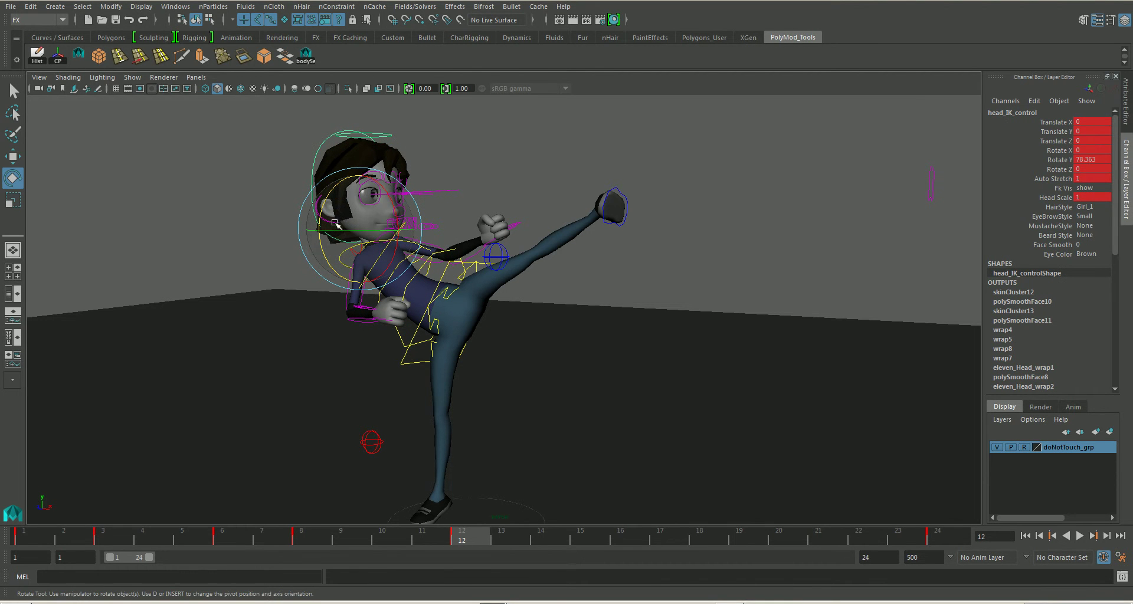
pyautogui.moveTo(333, 230)
pyautogui.mouseDown()
pyautogui.moveTo(393, 210)
pyautogui.moveTo(377, 212)
pyautogui.mouseUp()
pyautogui.moveTo(407, 248)
pyautogui.keyDown('alt'); pyautogui.mouseDown()
pyautogui.moveTo(511, 280)
pyautogui.moveTo(511, 301)
pyautogui.mouseUp(); pyautogui.keyUp('alt')
# Step: Rotate hip_IK_control slightly and key it
pyautogui.click(505, 273)
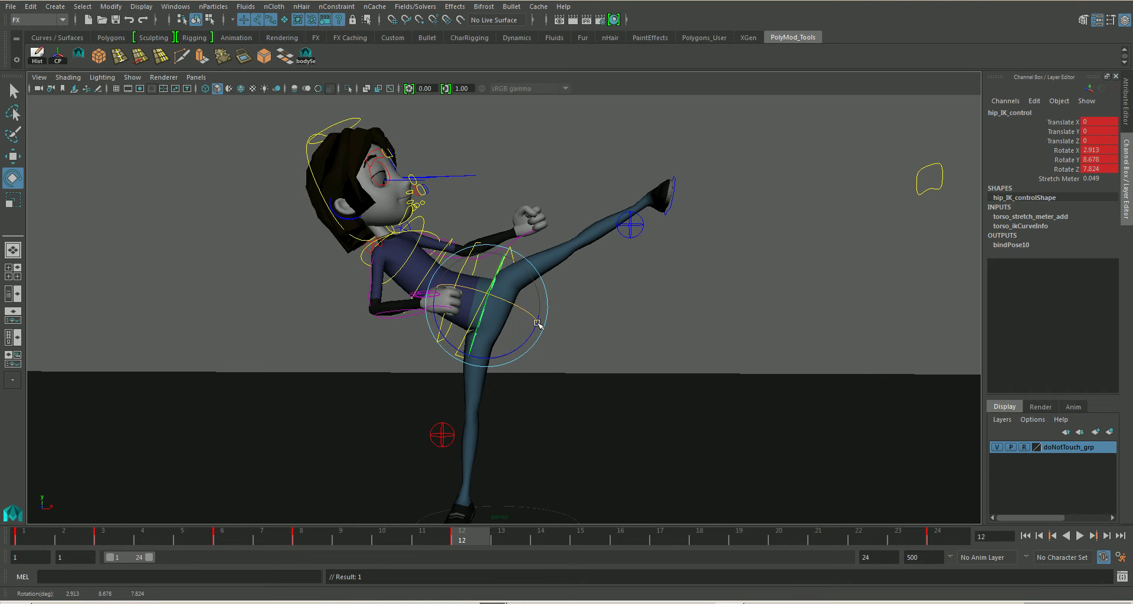
pyautogui.moveTo(518, 350)
pyautogui.mouseDown()
pyautogui.moveTo(428, 314)
pyautogui.moveTo(506, 328)
pyautogui.moveTo(496, 328)
pyautogui.mouseUp()
pyautogui.press('s')
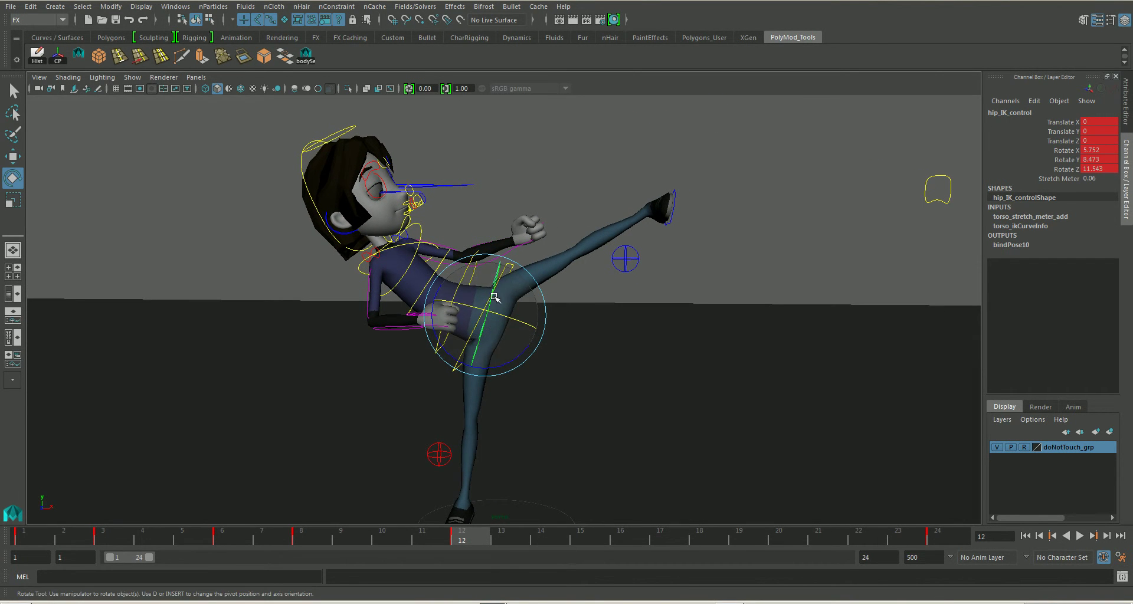
# Step: Select torso_FK_1_control and scrub back to frame 11
pyautogui.click(537, 191)
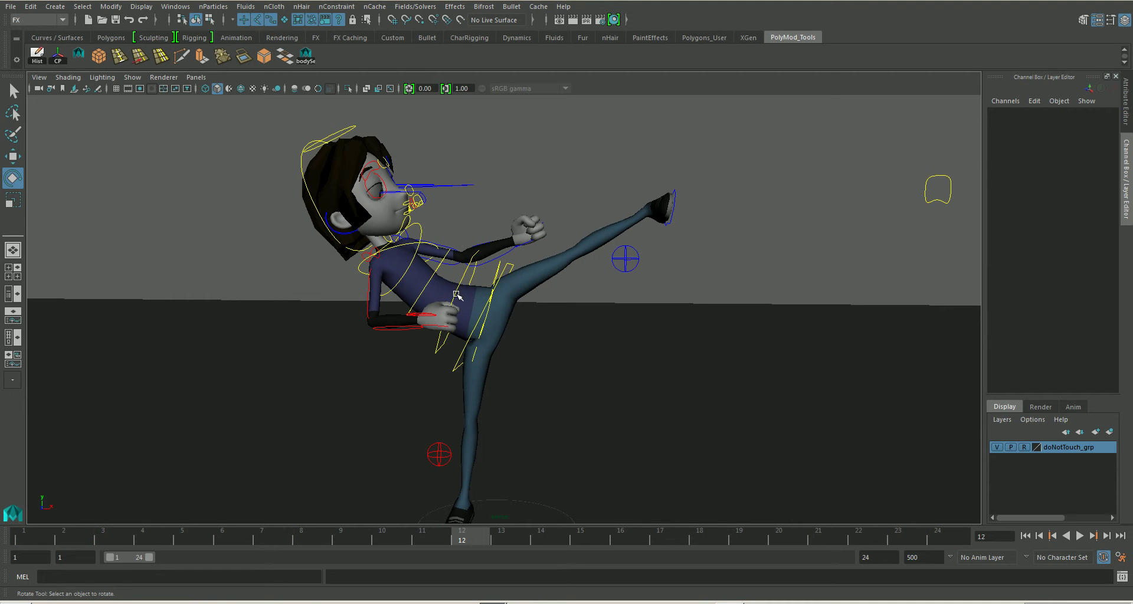
pyautogui.click(459, 295)
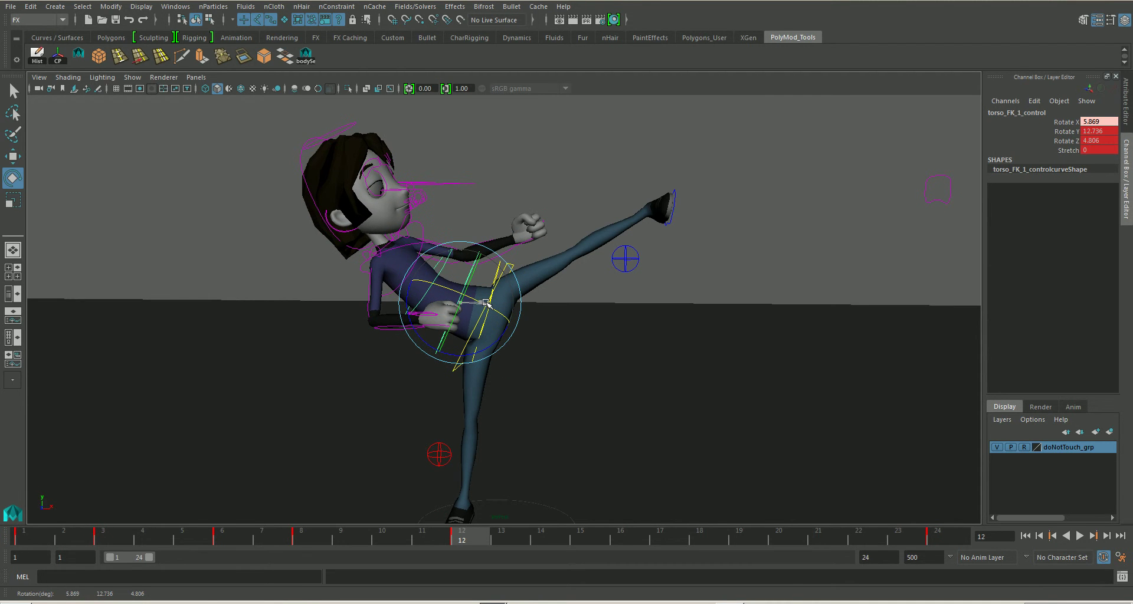
pyautogui.keyDown('alt'); pyautogui.moveTo(485, 302); pyautogui.dragTo(420, 313); pyautogui.keyUp('alt')
pyautogui.moveTo(463, 529)
pyautogui.mouseDown()
pyautogui.moveTo(422, 540)
pyautogui.moveTo(460, 541)
pyautogui.mouseUp()
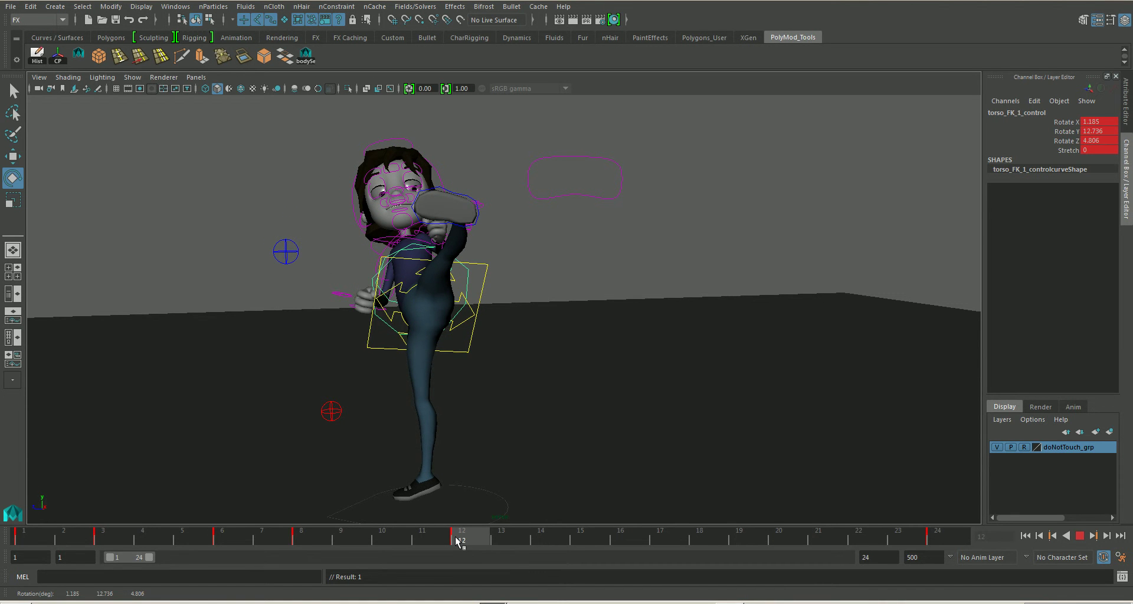
# Step: Orbit around the character from behind and above, then play back the kick
pyautogui.moveTo(348, 345)
pyautogui.keyDown('alt'); pyautogui.mouseDown()
pyautogui.moveTo(583, 350)
pyautogui.moveTo(558, 284)
pyautogui.mouseUp(); pyautogui.keyUp('alt')
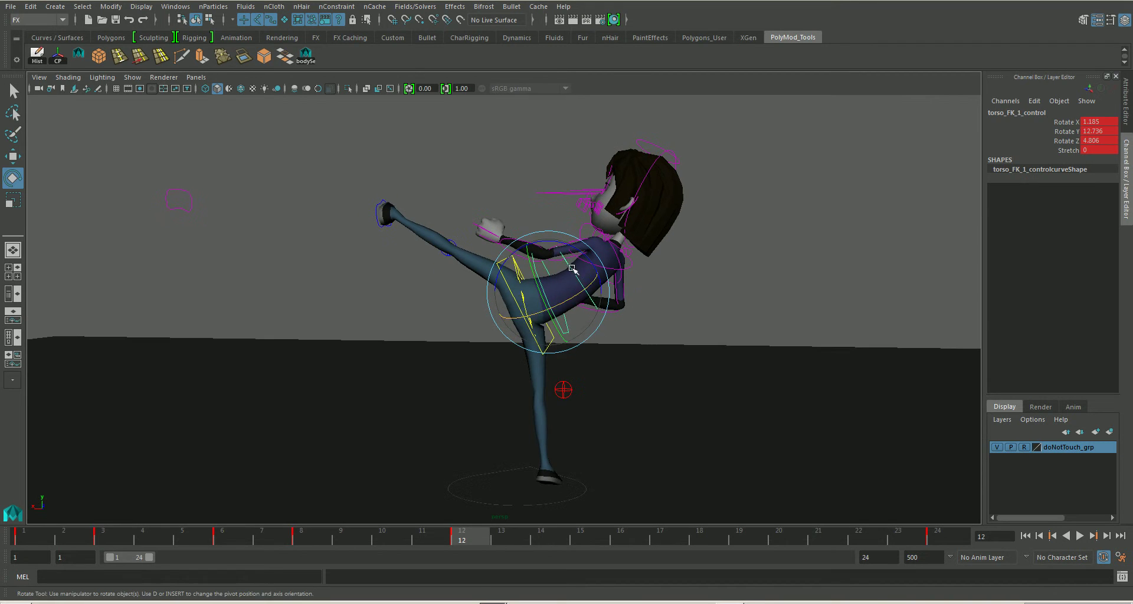
pyautogui.keyDown('alt'); pyautogui.moveTo(514, 332); pyautogui.dragTo(517, 335); pyautogui.keyUp('alt')
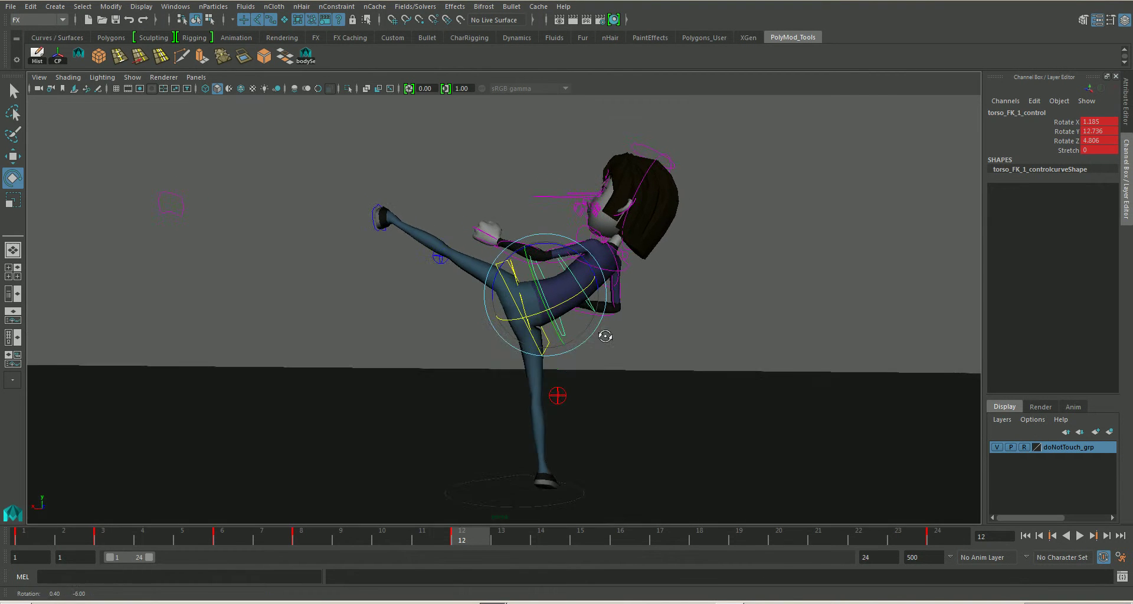
pyautogui.moveTo(607, 342)
pyautogui.keyDown('alt'); pyautogui.mouseDown()
pyautogui.moveTo(519, 344)
pyautogui.moveTo(549, 336)
pyautogui.moveTo(572, 301)
pyautogui.moveTo(526, 322)
pyautogui.moveTo(556, 260)
pyautogui.moveTo(562, 315)
pyautogui.moveTo(478, 331)
pyautogui.moveTo(547, 318)
pyautogui.moveTo(508, 321)
pyautogui.mouseUp(); pyautogui.keyUp('alt')
pyautogui.keyDown('alt'); pyautogui.moveTo(508, 321); pyautogui.dragTo(457, 317, button='middle'); pyautogui.keyUp('alt')
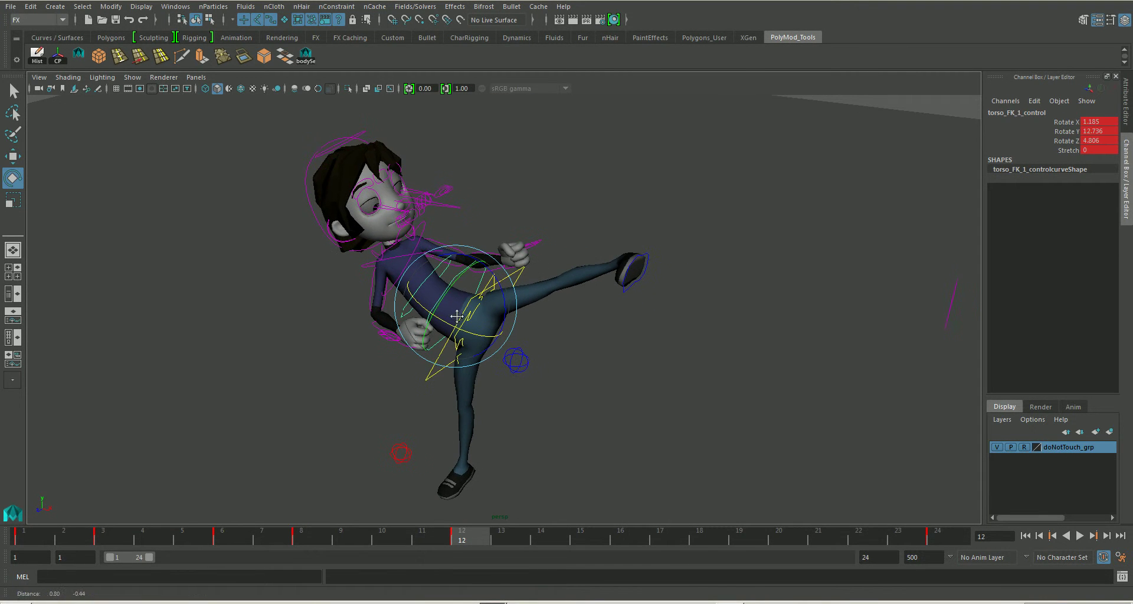
pyautogui.moveTo(471, 318)
pyautogui.keyDown('alt'); pyautogui.mouseDown()
pyautogui.moveTo(356, 303)
pyautogui.moveTo(460, 345)
pyautogui.moveTo(541, 299)
pyautogui.moveTo(395, 321)
pyautogui.moveTo(341, 308)
pyautogui.moveTo(300, 320)
pyautogui.moveTo(334, 341)
pyautogui.moveTo(296, 334)
pyautogui.moveTo(362, 383)
pyautogui.moveTo(423, 489)
pyautogui.mouseUp(); pyautogui.keyUp('alt')
pyautogui.hotkey('alt', 'v')
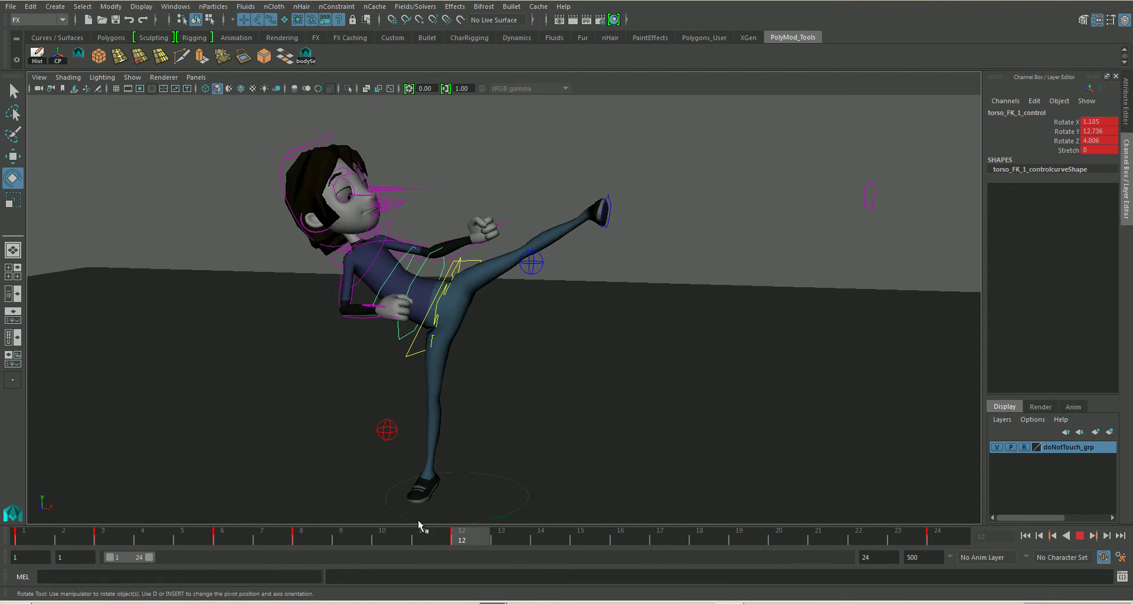
# Step: Tilt the head control slightly and rotate the chest control back a little
pyautogui.click(289, 209)
pyautogui.moveTo(378, 201); pyautogui.dragTo(376, 197)
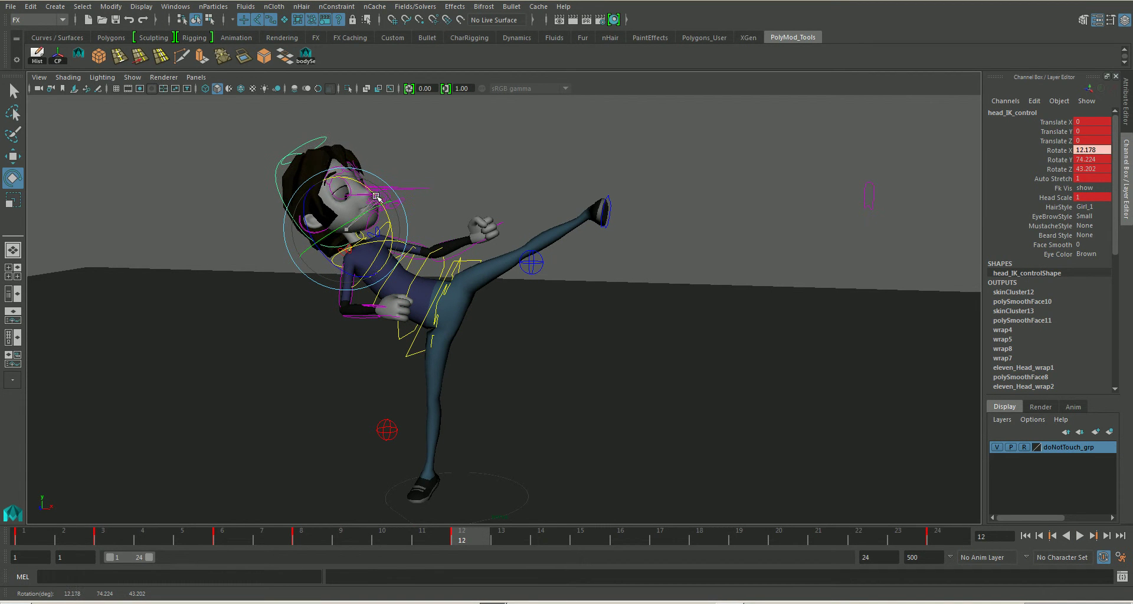
pyautogui.click(438, 177)
pyautogui.click(376, 242)
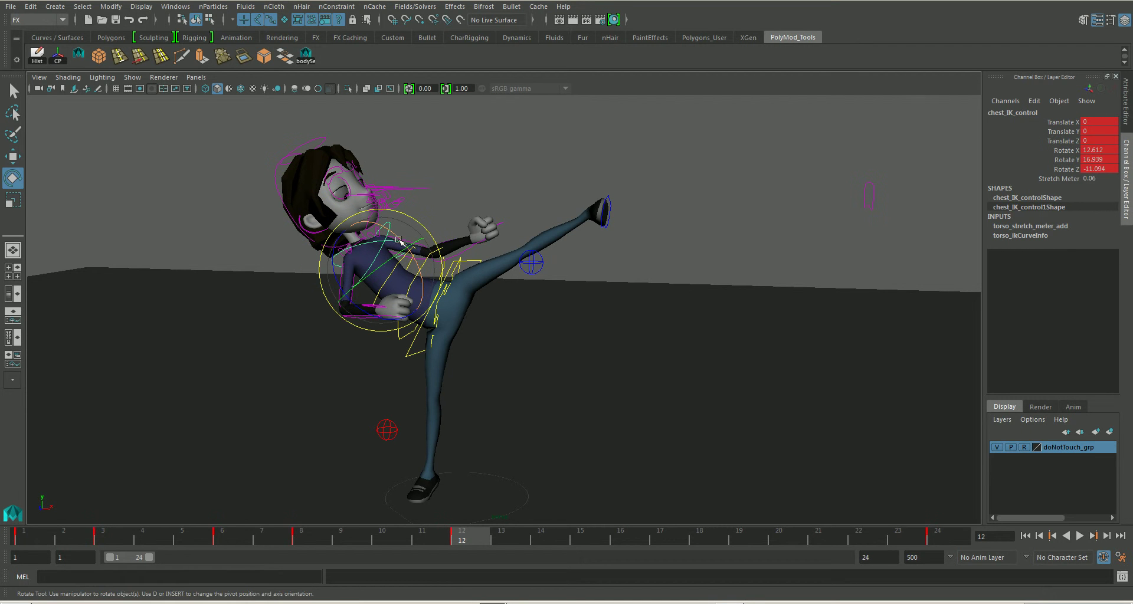
pyautogui.moveTo(399, 240); pyautogui.dragTo(399, 232)
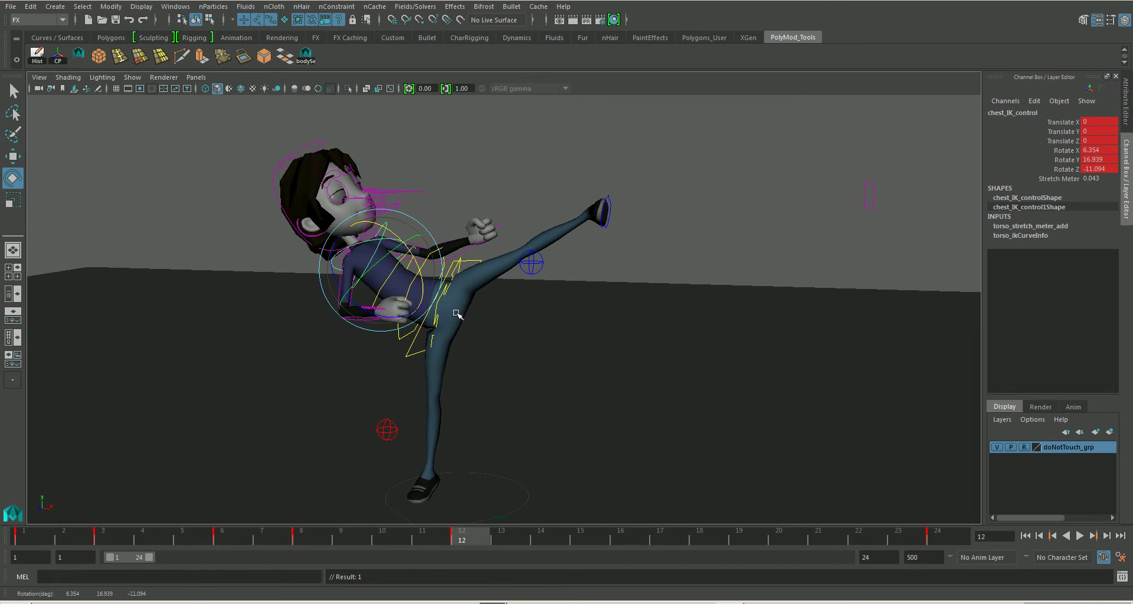
# Step: Scrub to review the motion, then rotate the lower torso to curl the body forward
pyautogui.keyDown('alt'); pyautogui.moveTo(455, 313); pyautogui.dragTo(460, 455); pyautogui.keyUp('alt')
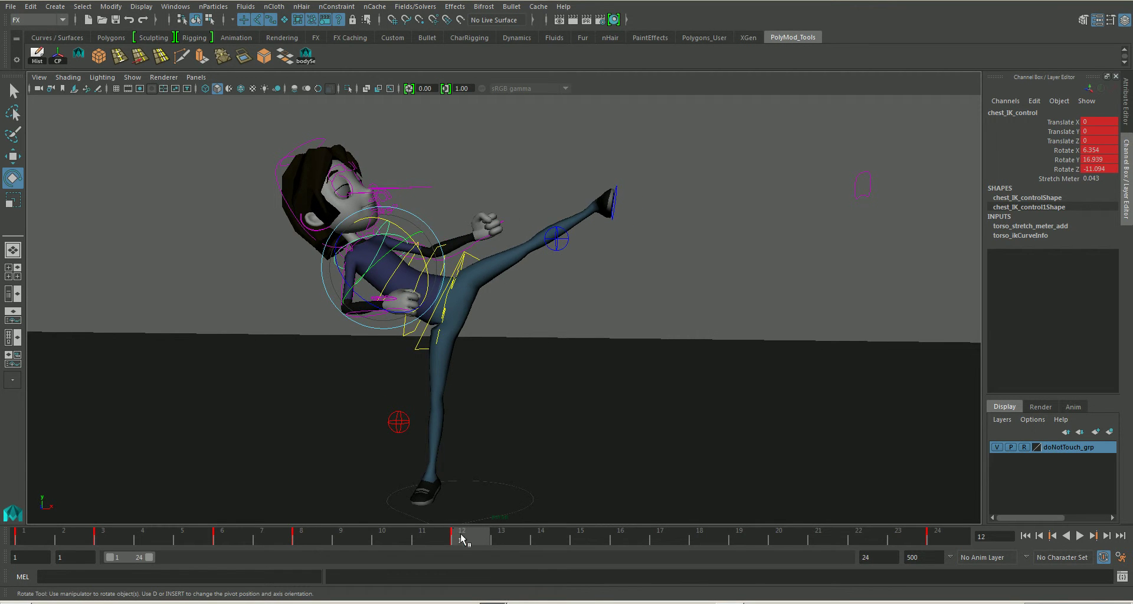
pyautogui.moveTo(462, 538)
pyautogui.mouseDown()
pyautogui.moveTo(390, 534)
pyautogui.moveTo(464, 544)
pyautogui.mouseUp()
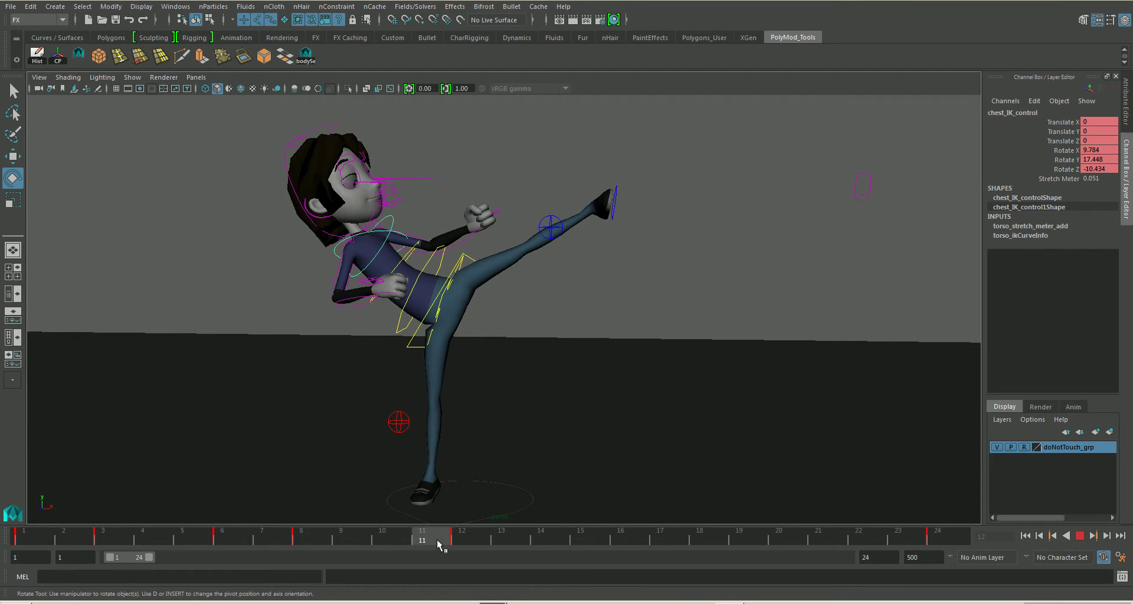
pyautogui.click(540, 301)
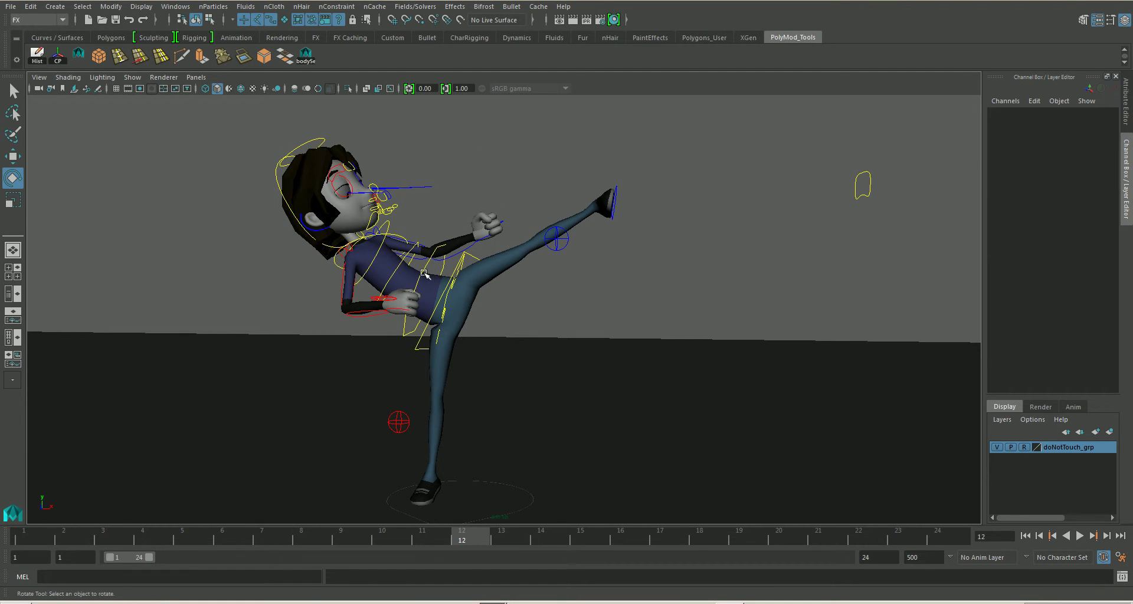
pyautogui.click(422, 276)
pyautogui.moveTo(441, 285)
pyautogui.mouseDown()
pyautogui.moveTo(451, 291)
pyautogui.moveTo(434, 332)
pyautogui.moveTo(434, 317)
pyautogui.mouseUp()
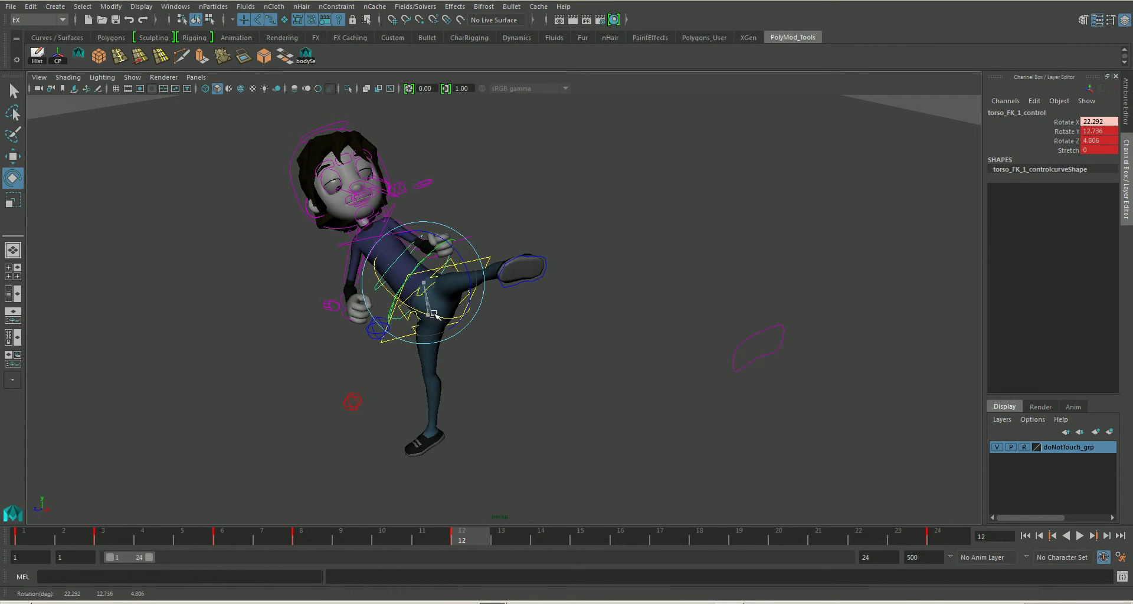
# Step: Rotate chest_IK_control further back at the kick's peak
pyautogui.click(413, 284)
pyautogui.click(411, 288)
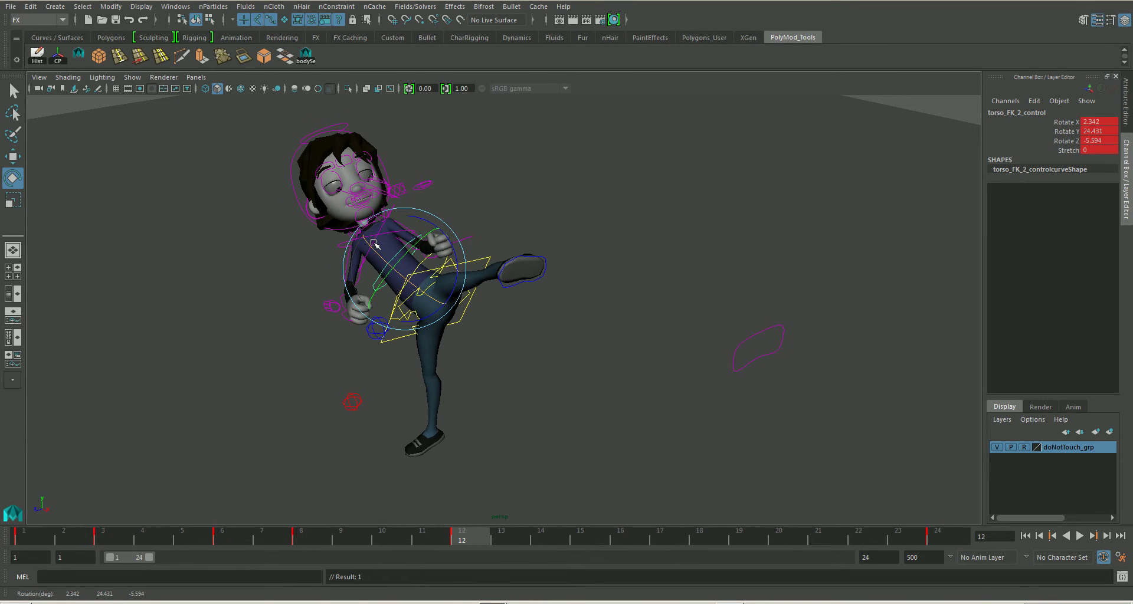
pyautogui.click(466, 219)
pyautogui.click(390, 244)
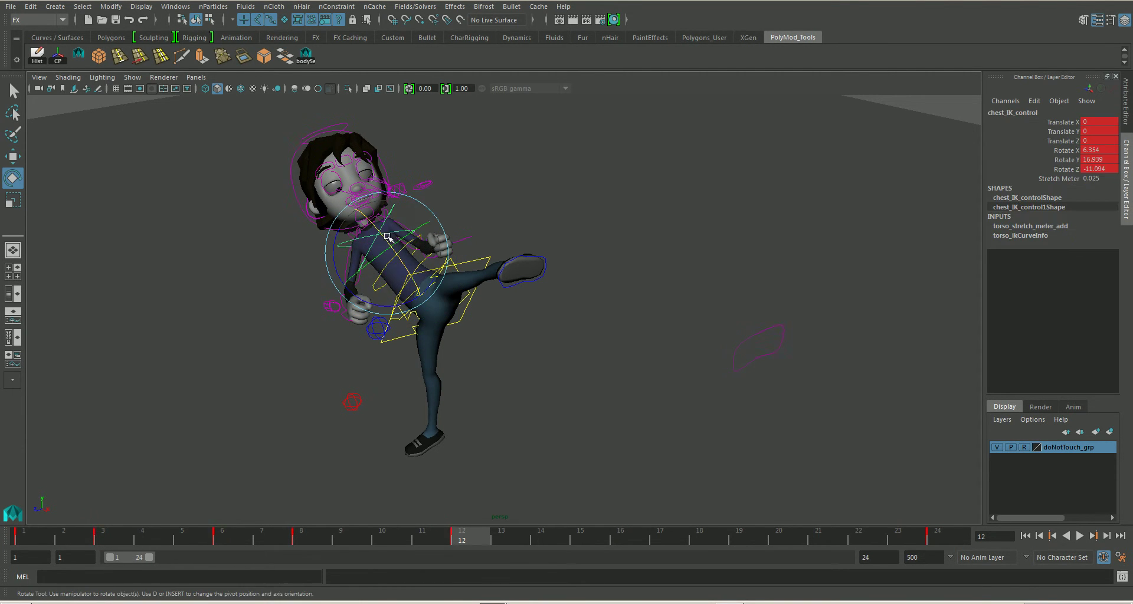
pyautogui.moveTo(396, 252); pyautogui.dragTo(453, 271)
pyautogui.moveTo(418, 232); pyautogui.dragTo(409, 226)
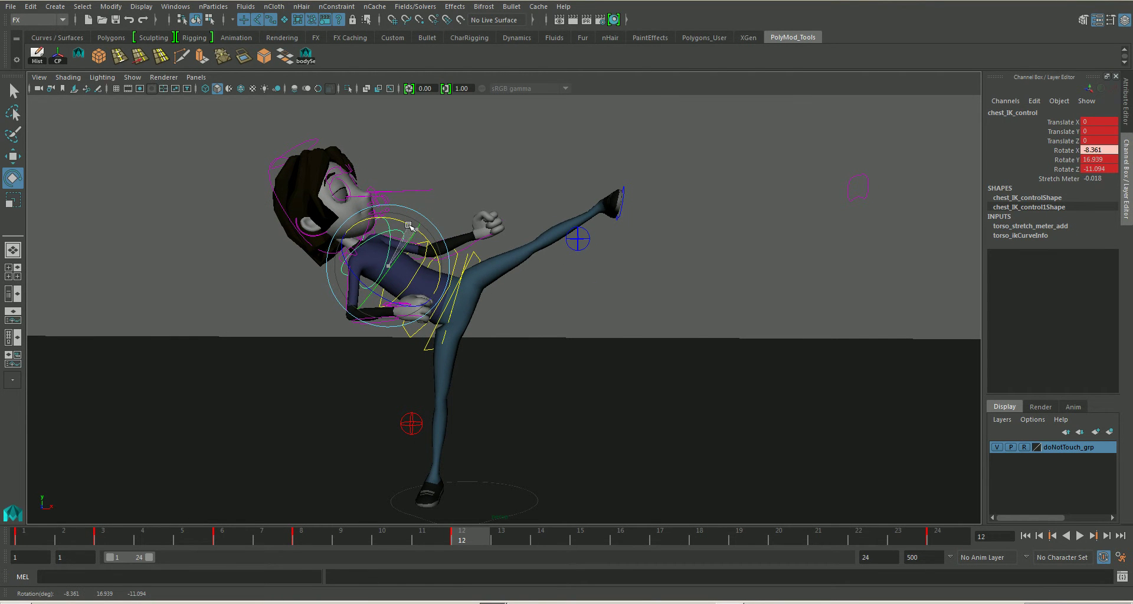
# Step: Tilt torso_FK_2_control a little more, straighten torso_FK_1_control slightly, then deselect
pyautogui.click(456, 289)
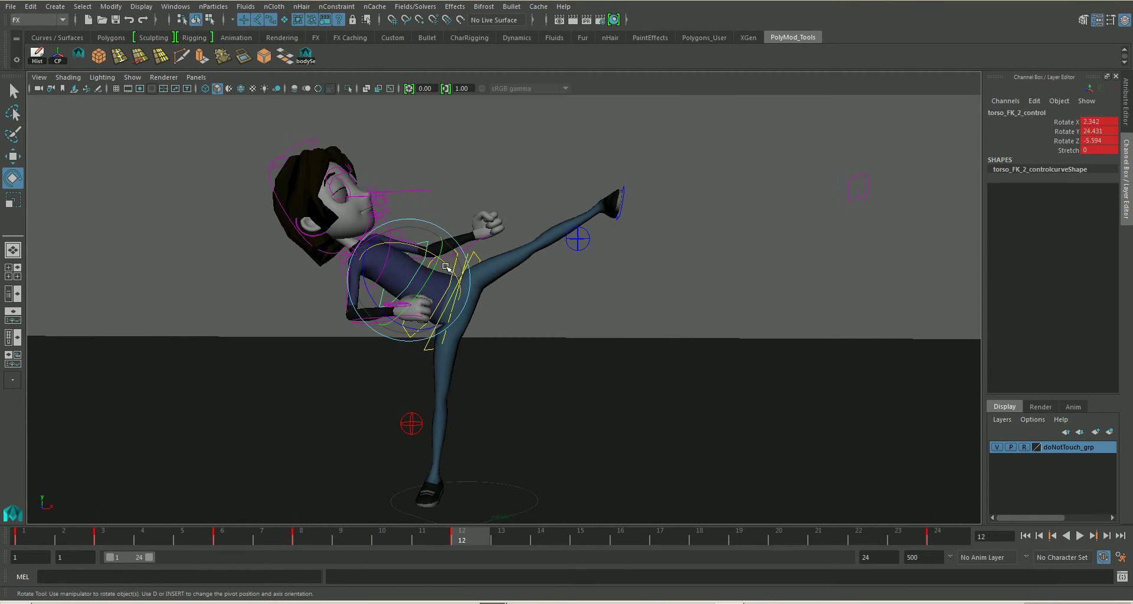
pyautogui.moveTo(448, 266); pyautogui.dragTo(452, 266)
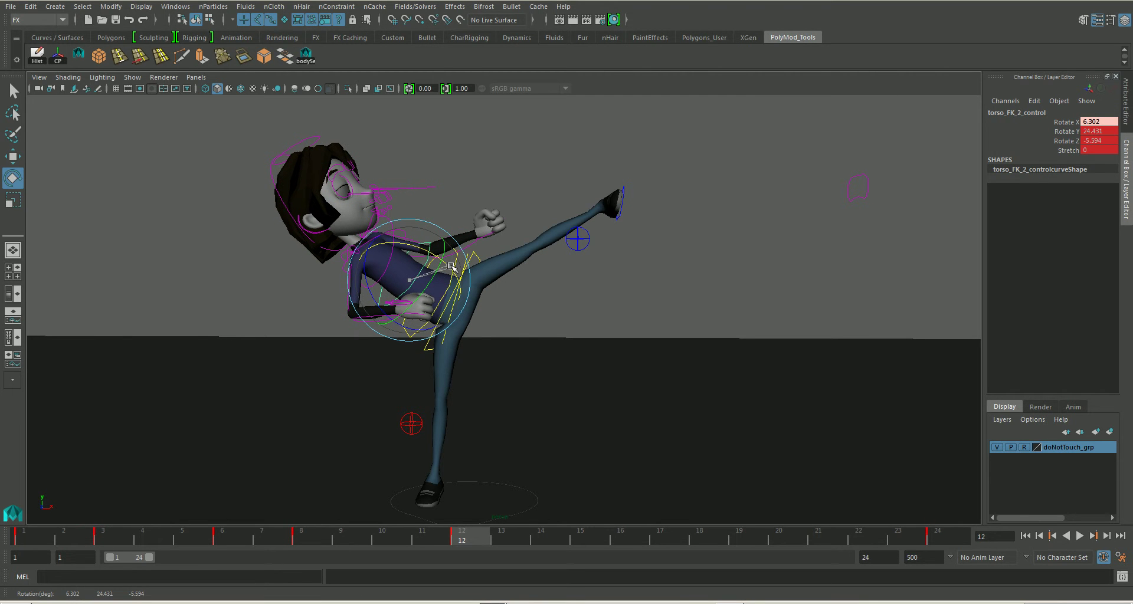
pyautogui.click(490, 298)
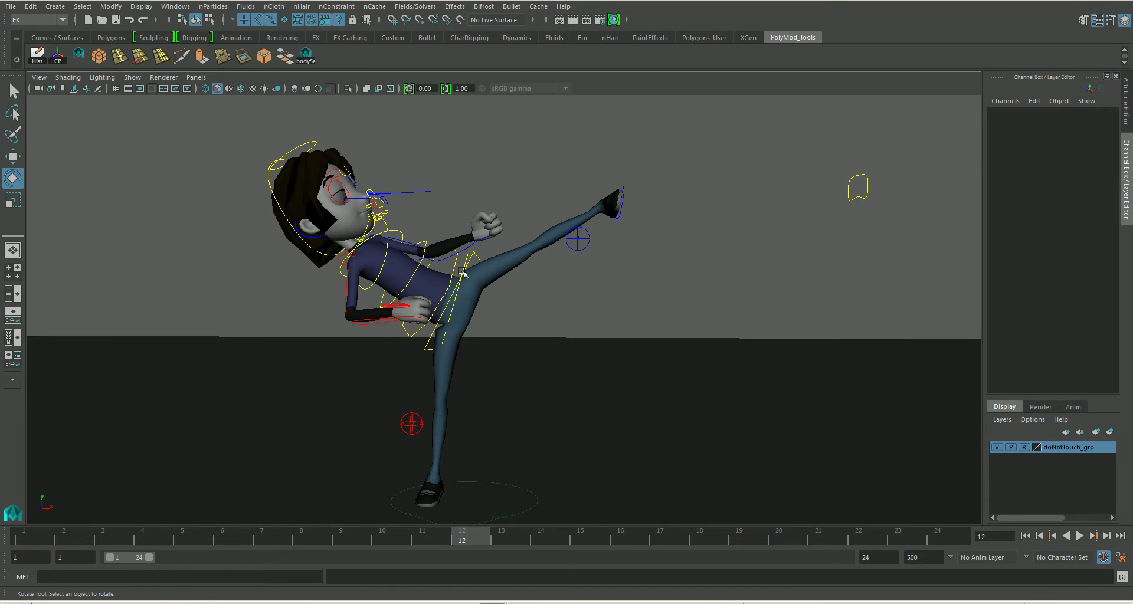
pyautogui.click(455, 265)
pyautogui.moveTo(441, 281); pyautogui.dragTo(504, 321)
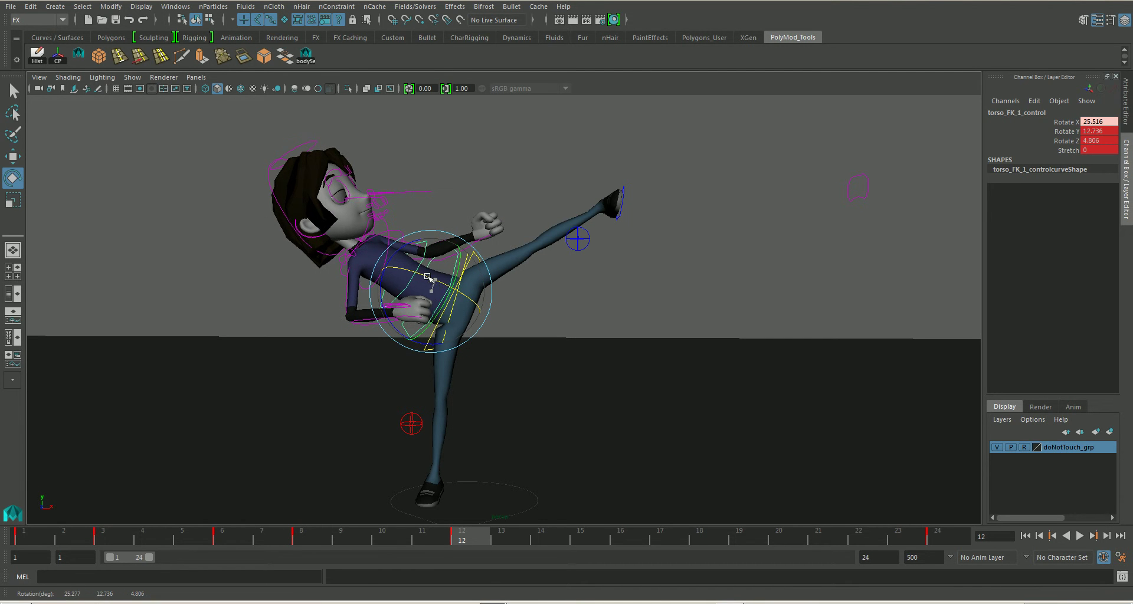
pyautogui.click(504, 321)
pyautogui.click(451, 310)
# Step: Rotate body_control slightly to adjust the frame 12 kick pose
pyautogui.click(437, 325)
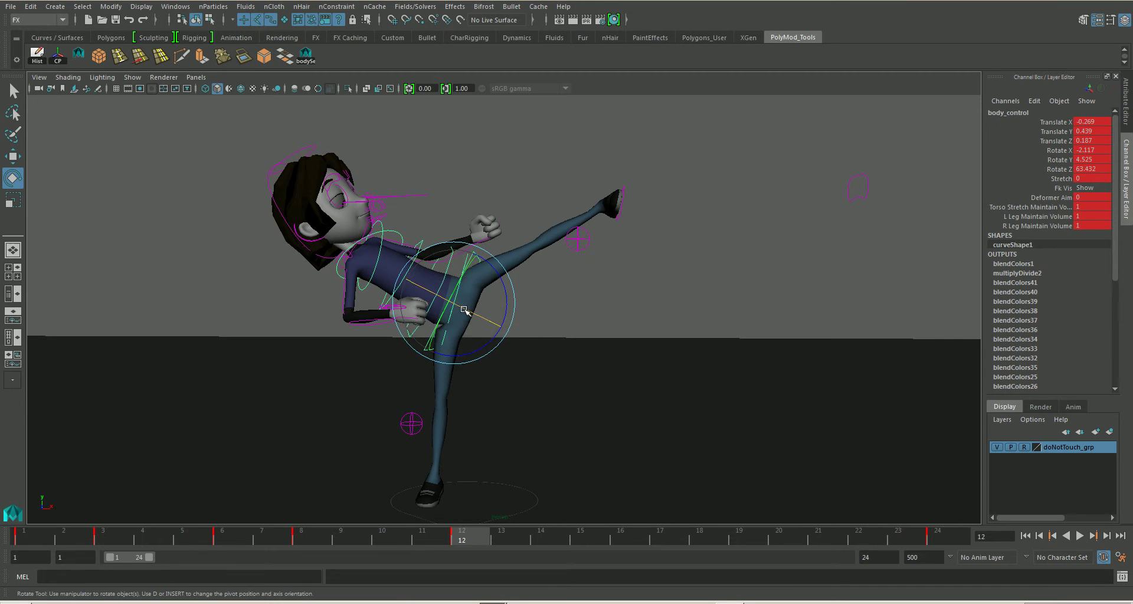
pyautogui.click(468, 310)
pyautogui.moveTo(468, 309); pyautogui.dragTo(443, 358)
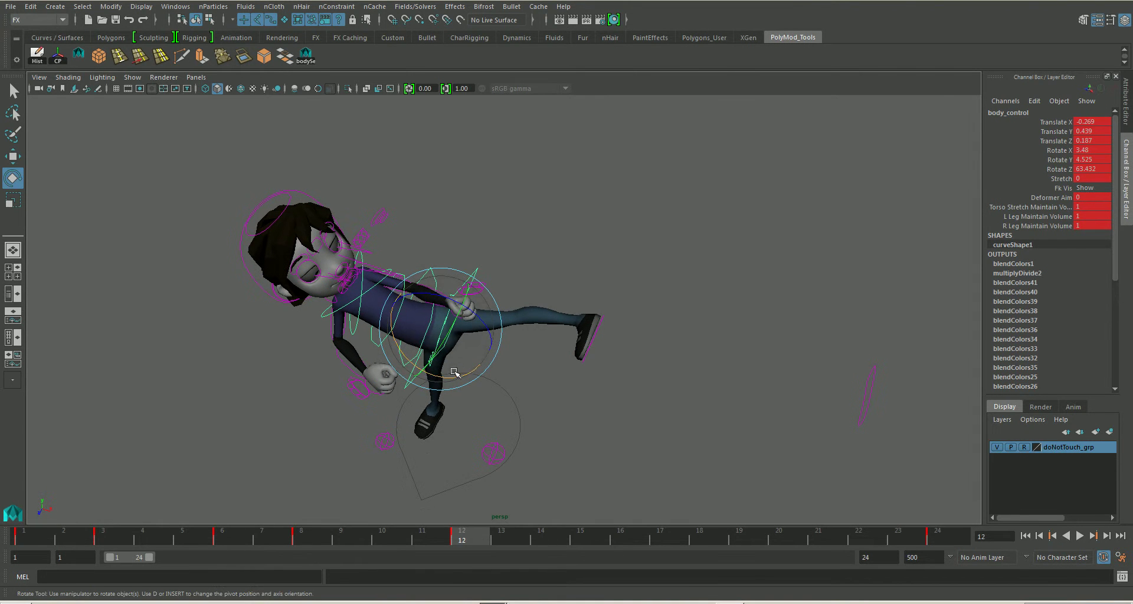
pyautogui.click(416, 317)
pyautogui.click(395, 326)
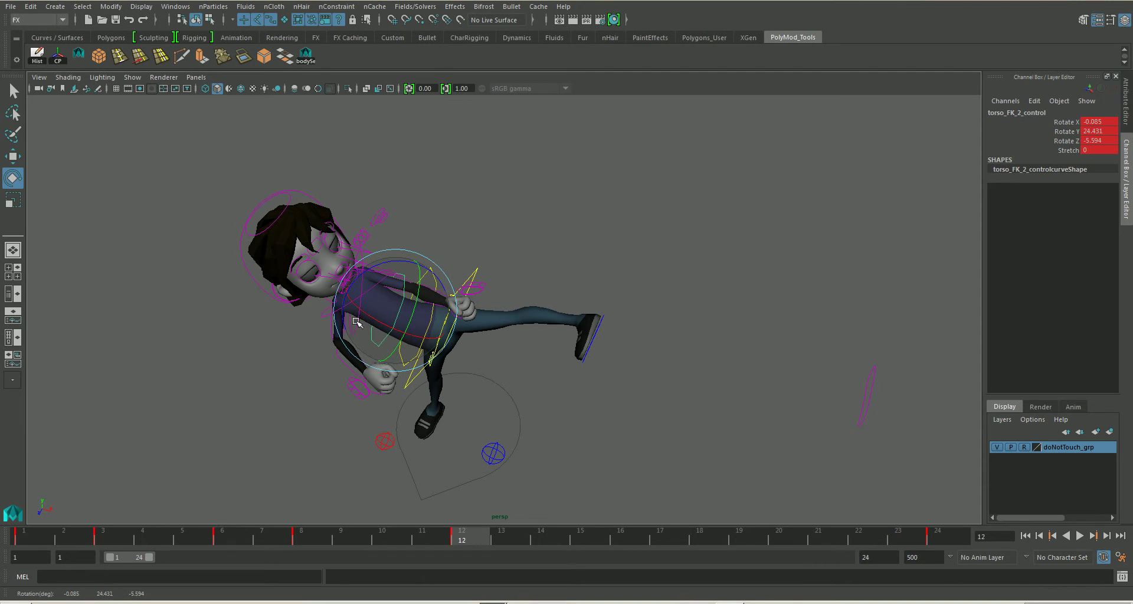
pyautogui.click(428, 236)
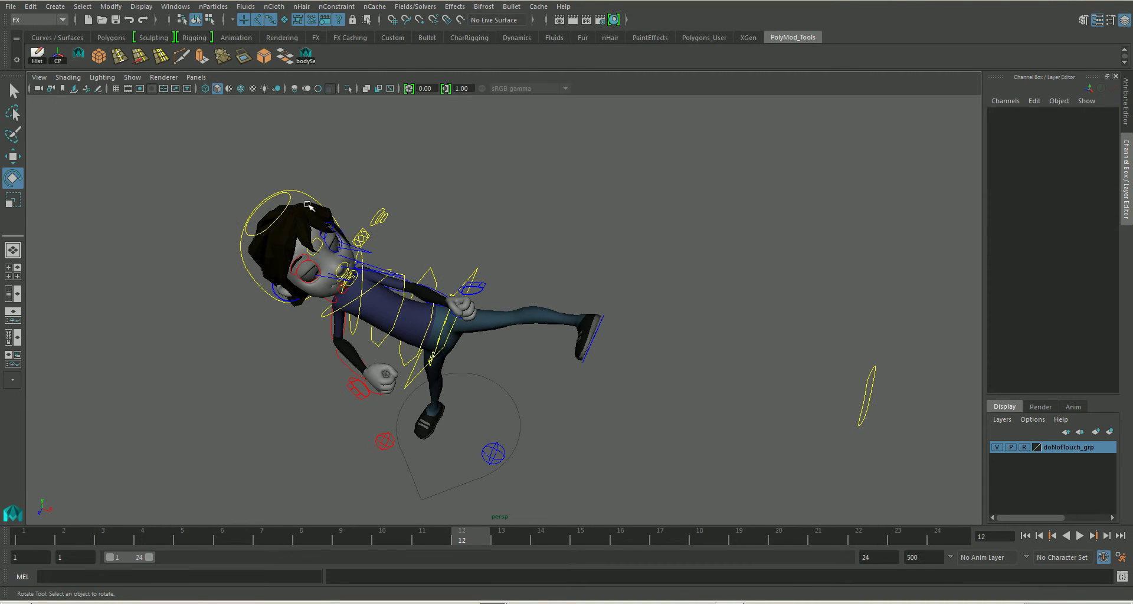
# Step: Rotate chest_IK_control into a new angle
pyautogui.click(361, 316)
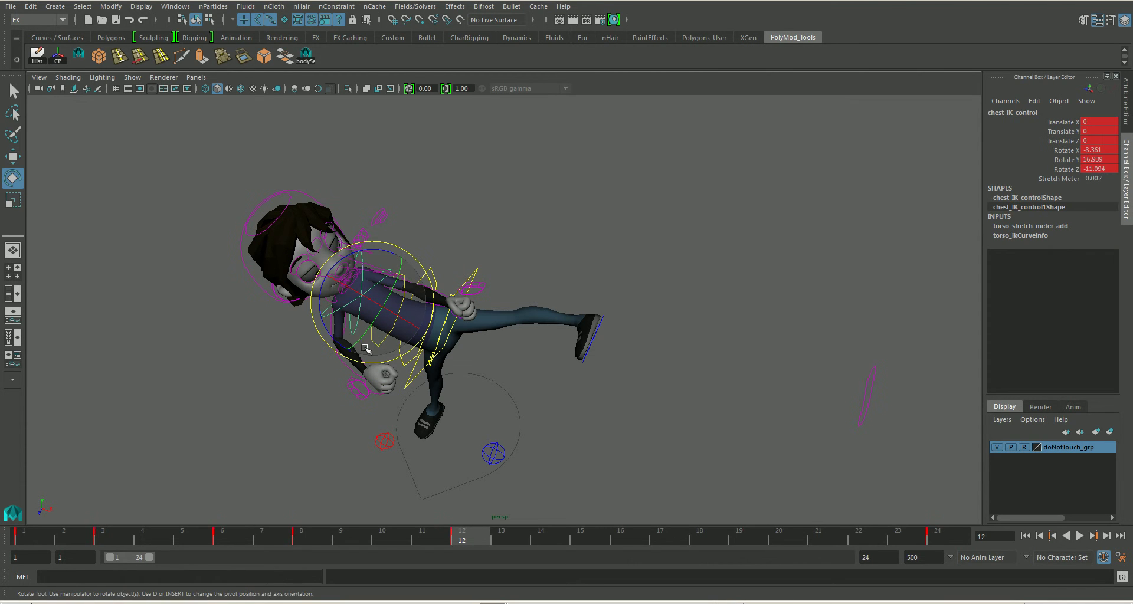
pyautogui.moveTo(349, 337); pyautogui.dragTo(317, 322)
pyautogui.moveTo(333, 236)
pyautogui.mouseDown()
pyautogui.moveTo(348, 310)
pyautogui.moveTo(361, 233)
pyautogui.moveTo(635, 304)
pyautogui.moveTo(670, 301)
pyautogui.moveTo(439, 304)
pyautogui.mouseUp()
pyautogui.click(525, 275)
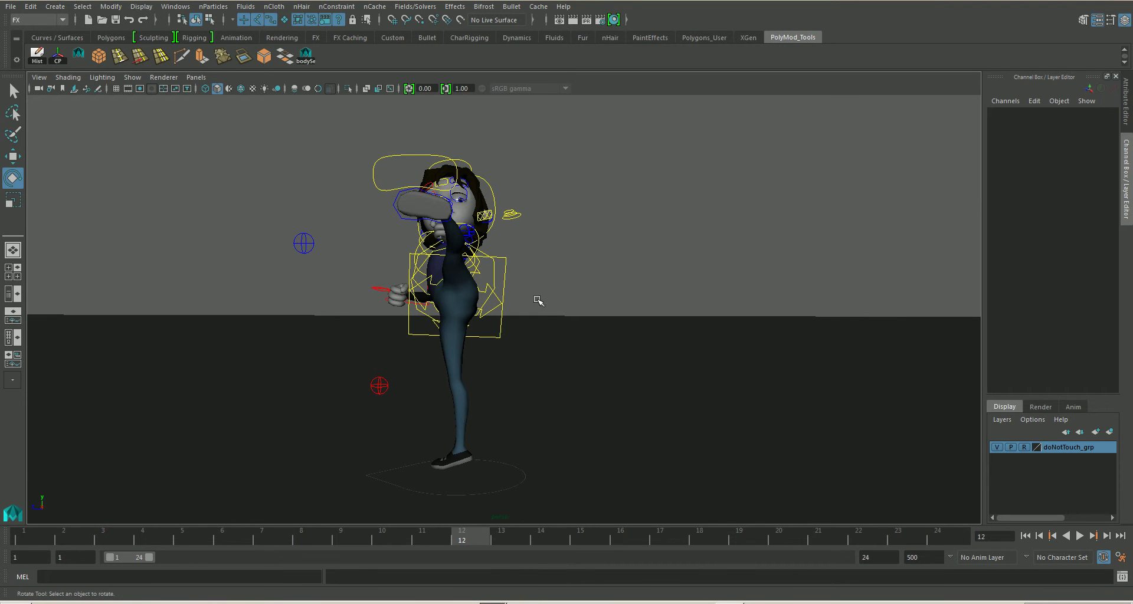
# Step: Nudge body_control slightly along Z, then play and scrub frames 7–13 to review
pyautogui.click(505, 339)
pyautogui.press('w')
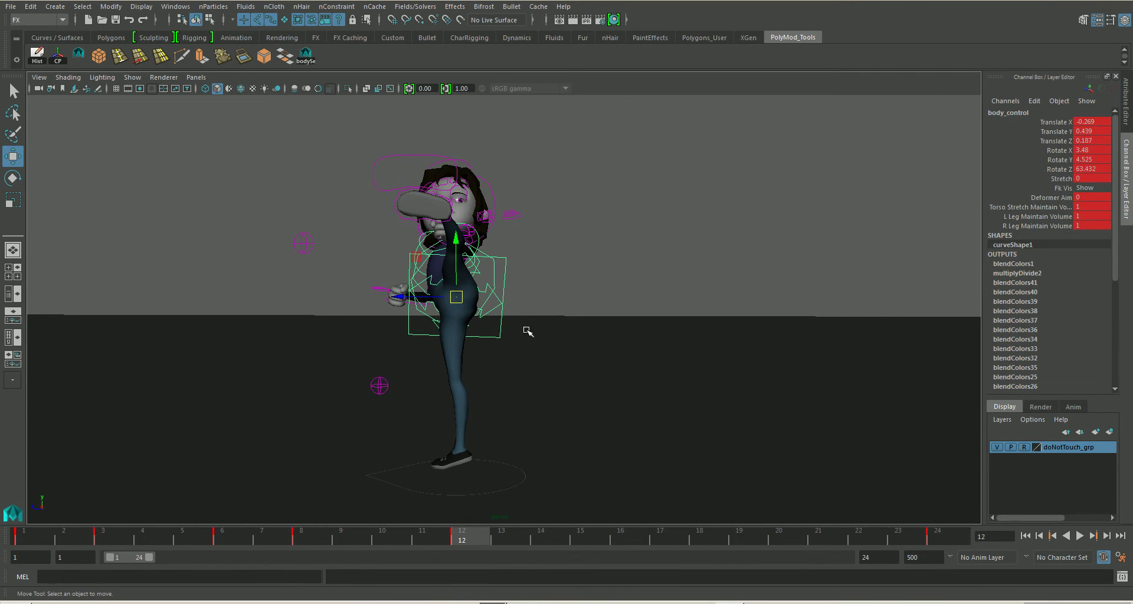
pyautogui.click(522, 341)
pyautogui.click(505, 336)
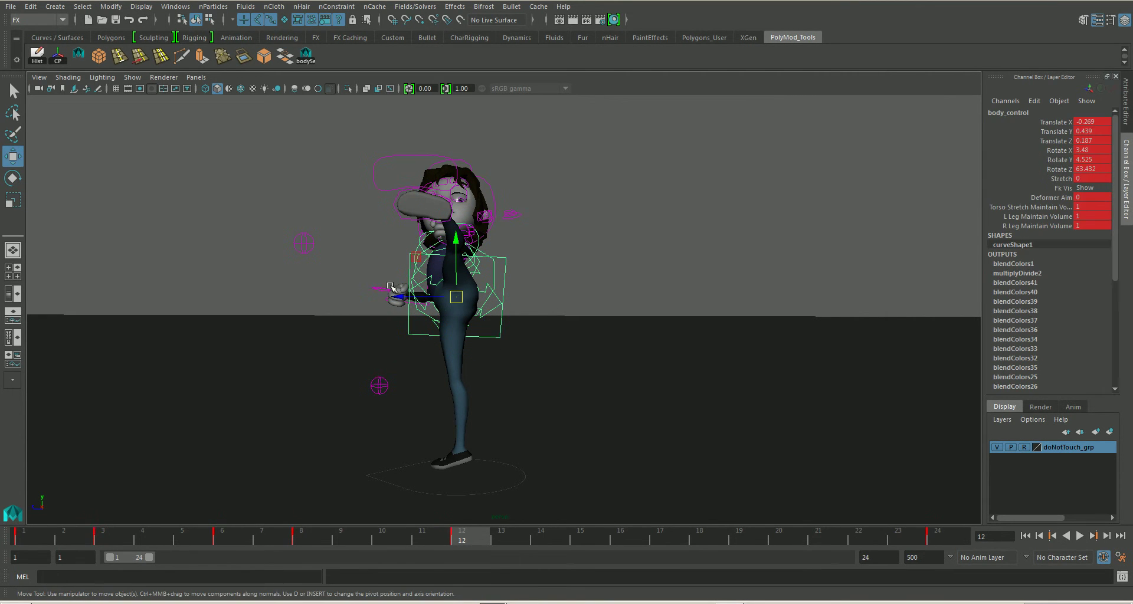
pyautogui.moveTo(429, 298); pyautogui.dragTo(425, 298)
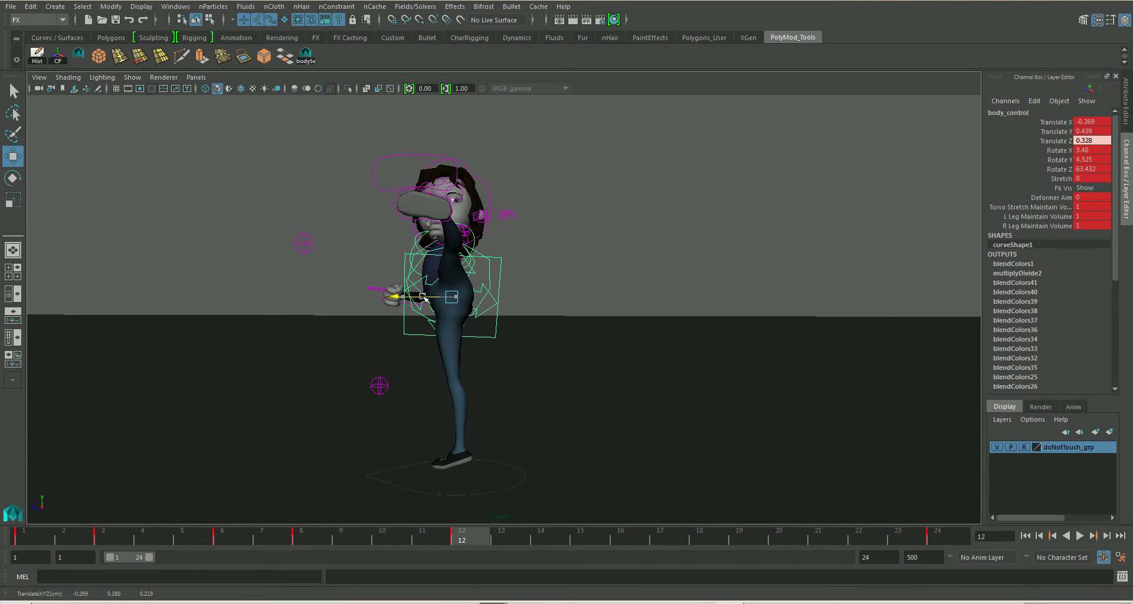
pyautogui.moveTo(424, 298); pyautogui.dragTo(477, 421)
pyautogui.hotkey('alt', 'v')
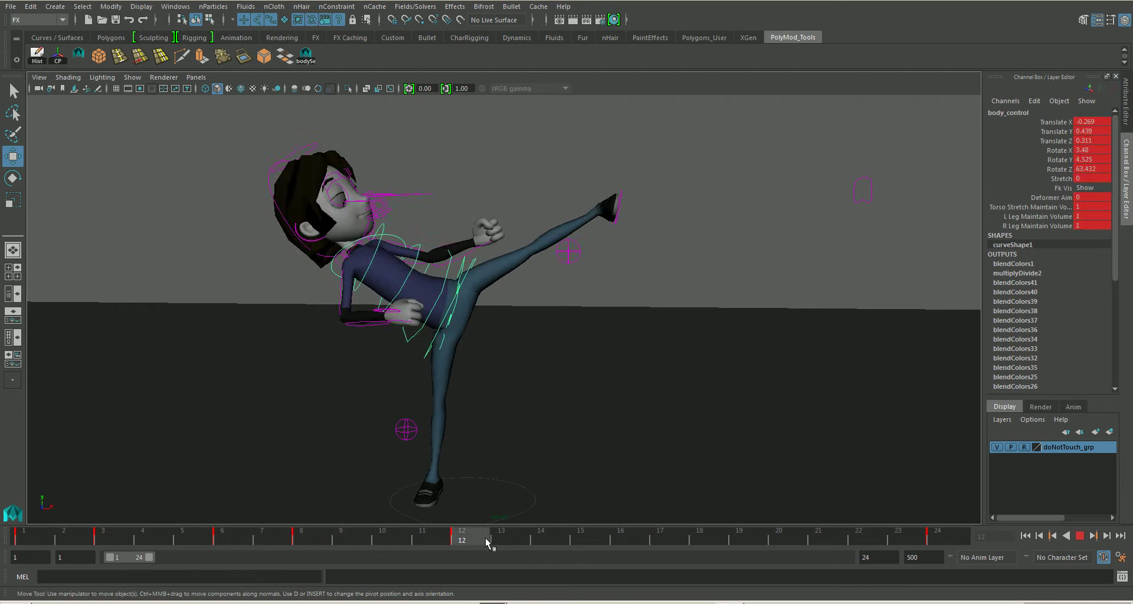
pyautogui.moveTo(529, 552)
pyautogui.mouseDown()
pyautogui.moveTo(277, 526)
pyautogui.moveTo(491, 550)
pyautogui.moveTo(263, 535)
pyautogui.moveTo(460, 538)
pyautogui.mouseUp()
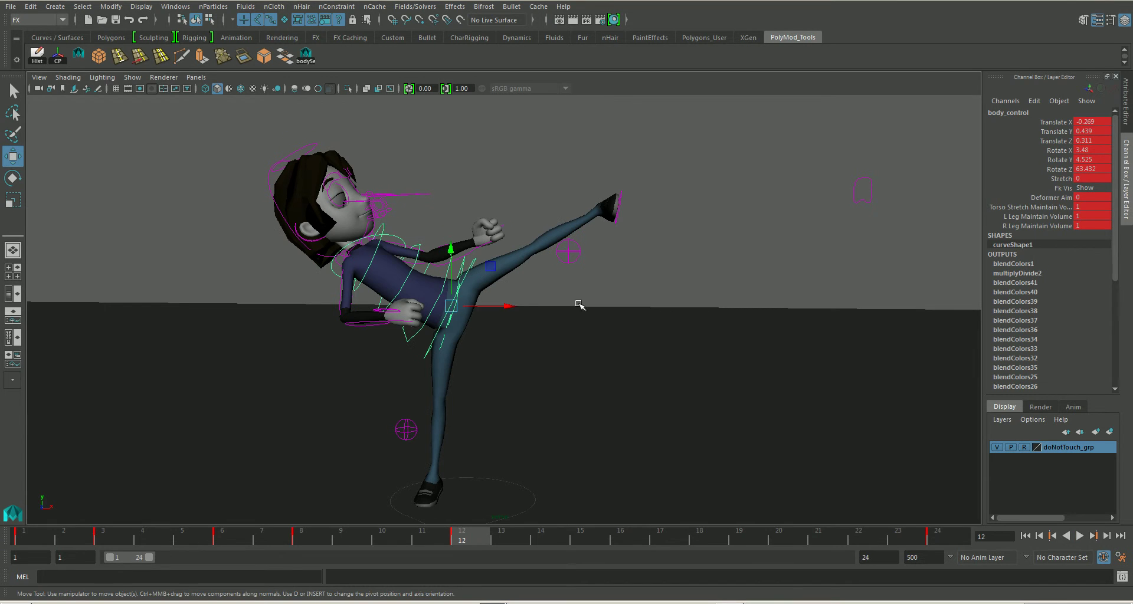
# Step: Raise the left knee IK control slightly, review playback and return to frame 12
pyautogui.click(569, 251)
pyautogui.keyDown('alt'); pyautogui.moveTo(569, 252); pyautogui.dragTo(562, 360); pyautogui.keyUp('alt')
pyautogui.keyDown('alt'); pyautogui.moveTo(561, 356); pyautogui.dragTo(570, 277, button='middle'); pyautogui.keyUp('alt')
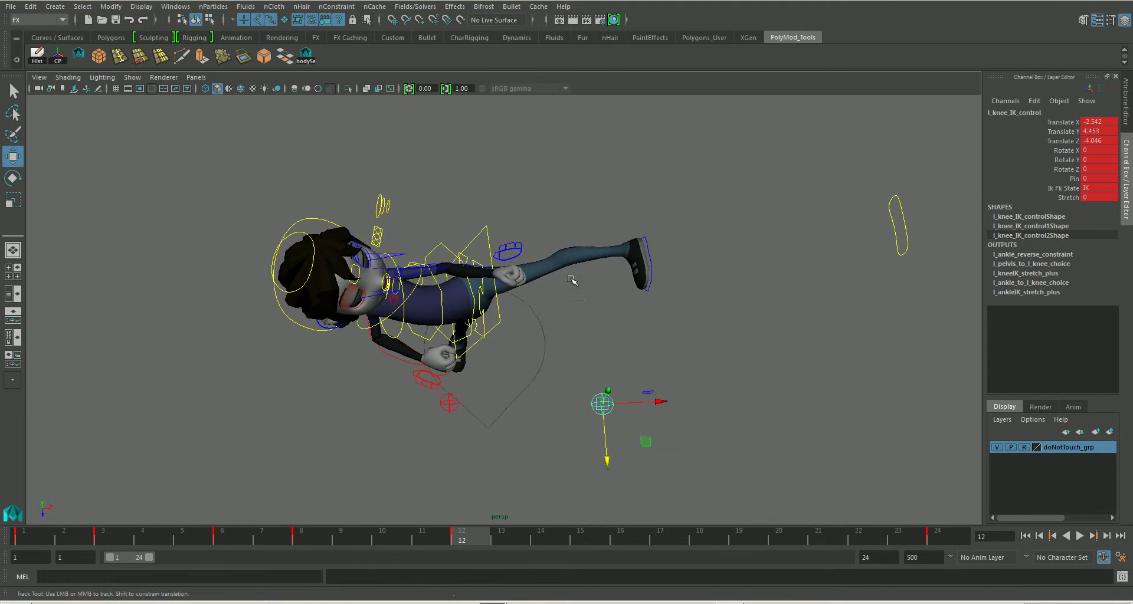
pyautogui.keyDown('alt'); pyautogui.moveTo(572, 280); pyautogui.dragTo(575, 384); pyautogui.keyUp('alt')
pyautogui.moveTo(648, 479)
pyautogui.mouseDown()
pyautogui.moveTo(600, 496)
pyautogui.moveTo(607, 384)
pyautogui.moveTo(594, 374)
pyautogui.moveTo(595, 406)
pyautogui.mouseUp()
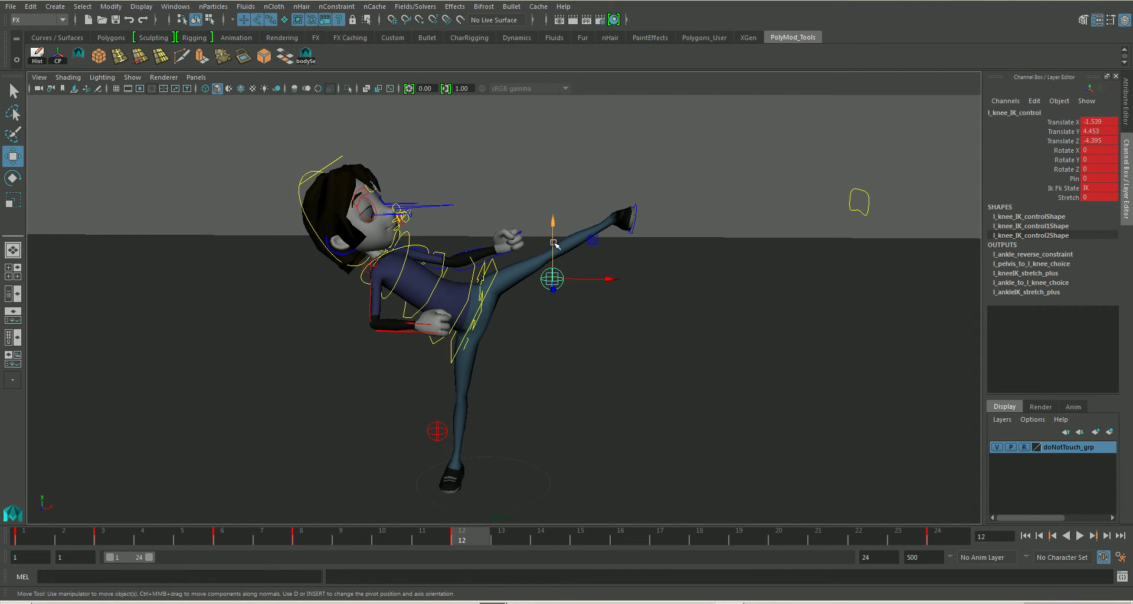
pyautogui.moveTo(553, 245); pyautogui.dragTo(553, 241)
pyautogui.hotkey('alt', 'v')
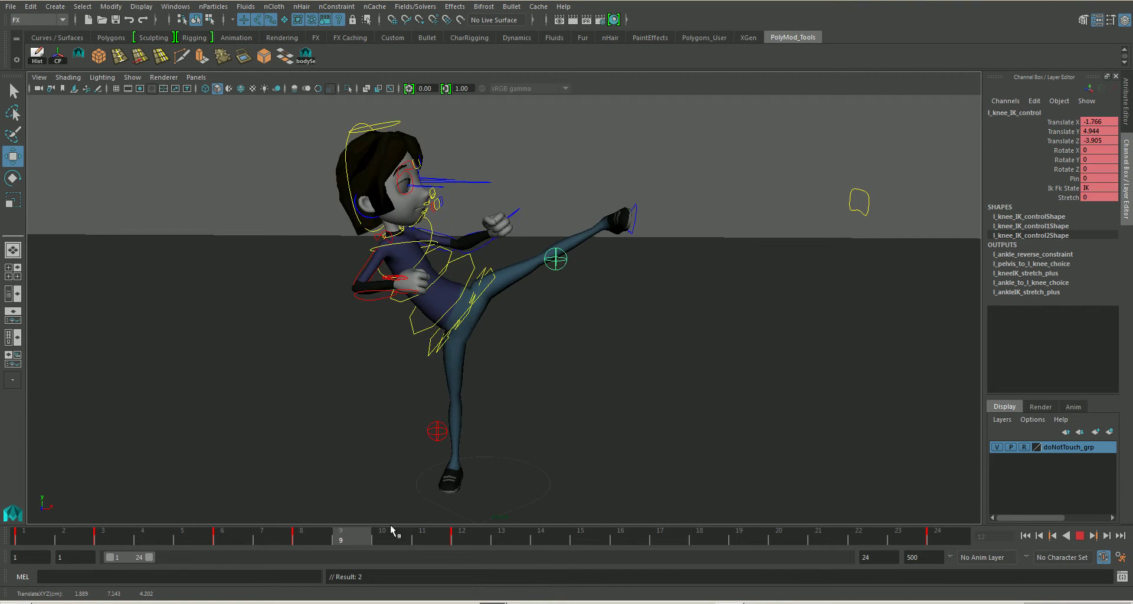
pyautogui.moveTo(182, 535); pyautogui.dragTo(468, 537)
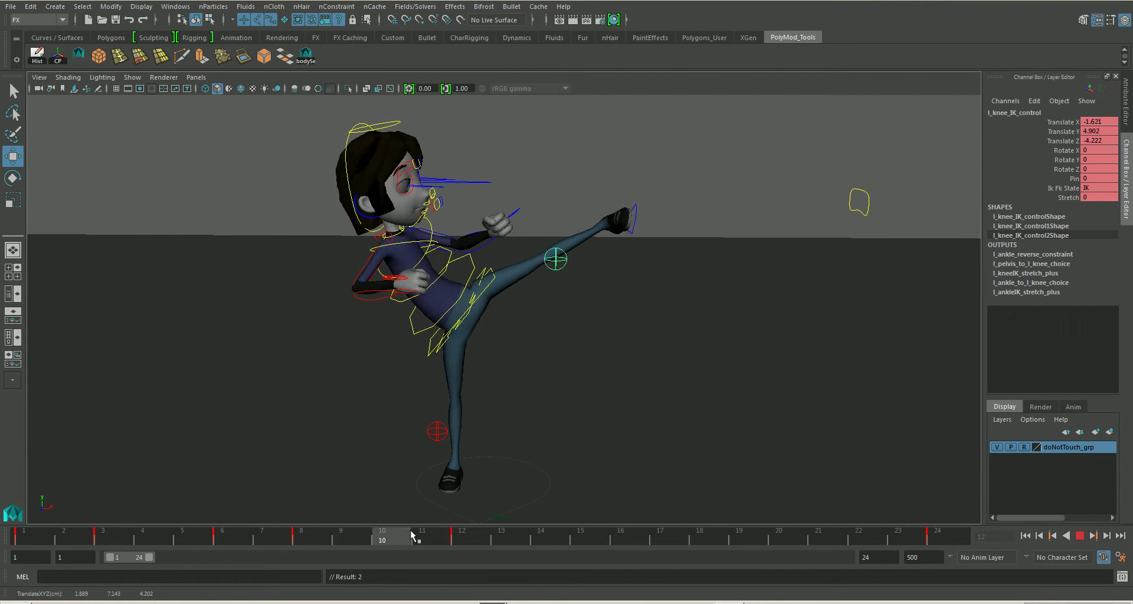
# Step: Track, zoom and tumble low to frame the head, neck and upper body closely
pyautogui.keyDown('alt'); pyautogui.moveTo(520, 385); pyautogui.dragTo(507, 380, button='middle'); pyautogui.keyUp('alt')
pyautogui.click(413, 227)
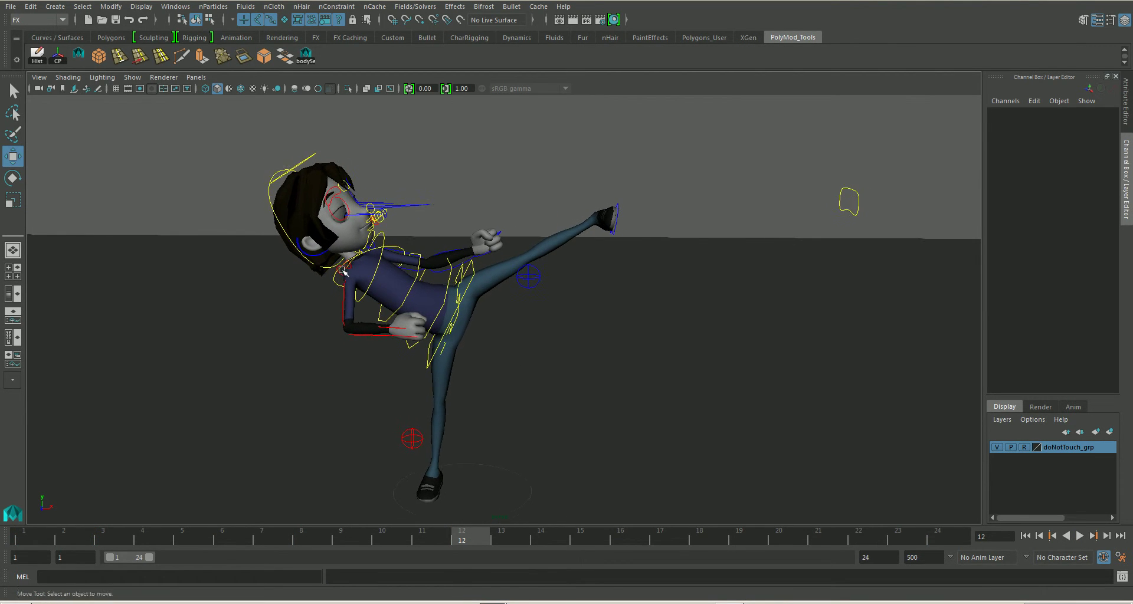
pyautogui.scroll(3, 375, 272)
pyautogui.keyDown('alt'); pyautogui.moveTo(376, 272); pyautogui.dragTo(314, 261, button='middle'); pyautogui.keyUp('alt')
pyautogui.keyDown('alt'); pyautogui.moveTo(314, 261); pyautogui.dragTo(324, 331); pyautogui.keyUp('alt')
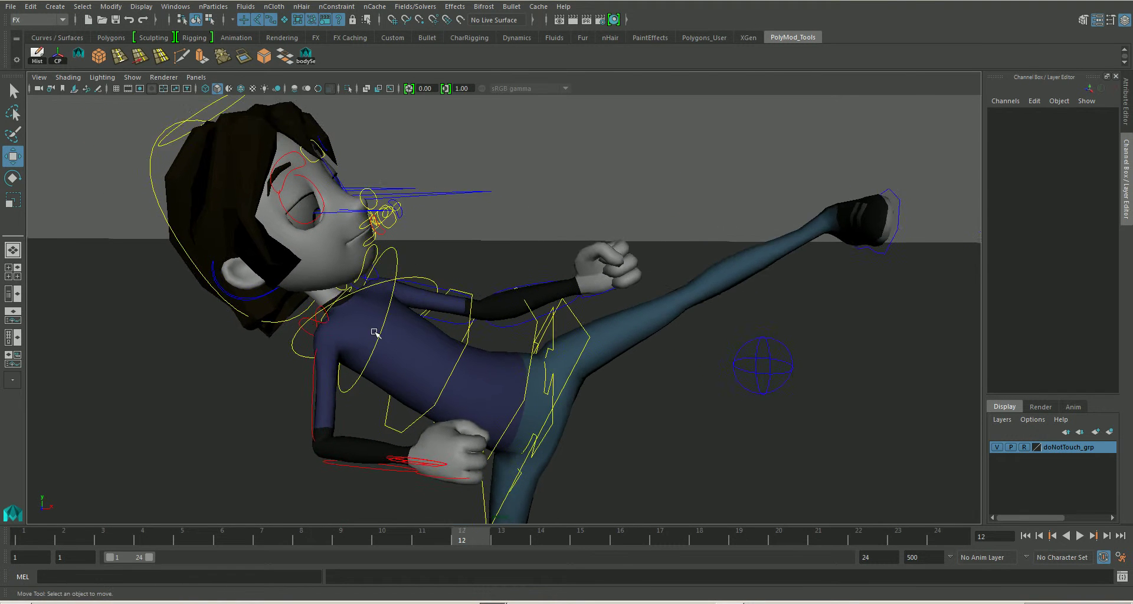
pyautogui.scroll(4, 324, 331)
# Step: Rotate neck_FK_base_control back to about -14.6 Rotate X, then refine head_IK_control's angle
pyautogui.click(267, 308)
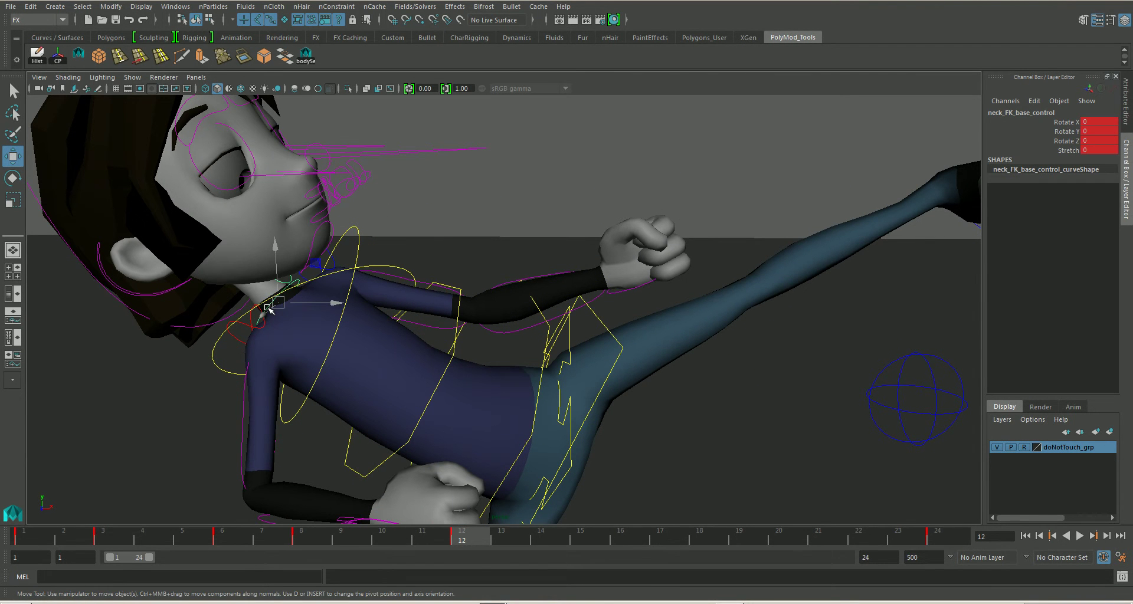
pyautogui.keyDown('alt'); pyautogui.moveTo(268, 308); pyautogui.dragTo(392, 298); pyautogui.keyUp('alt')
pyautogui.press('e')
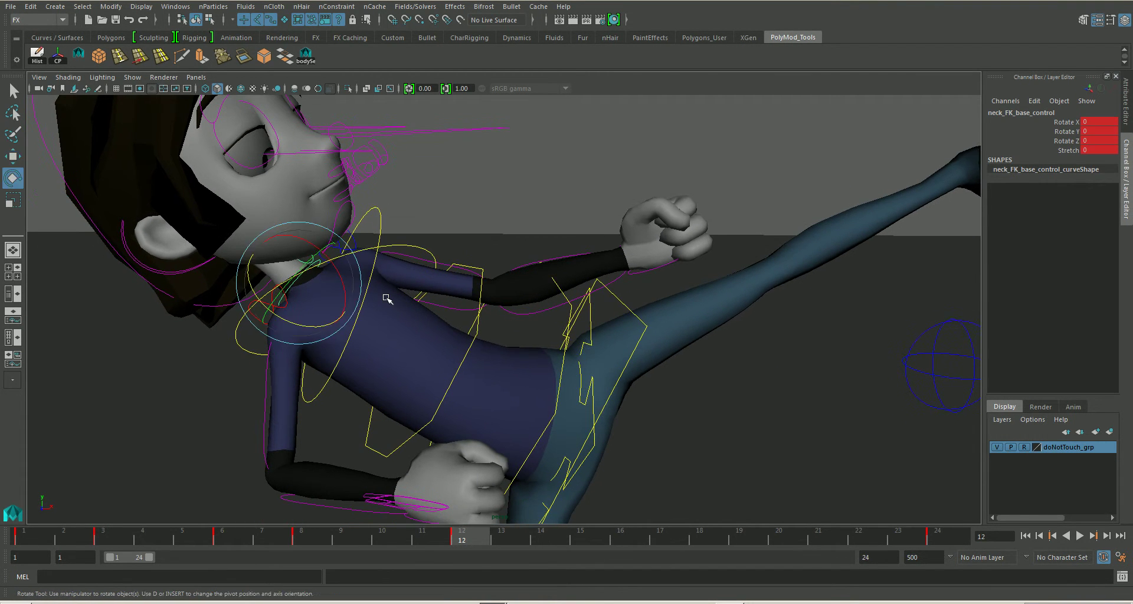
pyautogui.moveTo(336, 273)
pyautogui.mouseDown()
pyautogui.moveTo(451, 251)
pyautogui.moveTo(442, 290)
pyautogui.mouseUp()
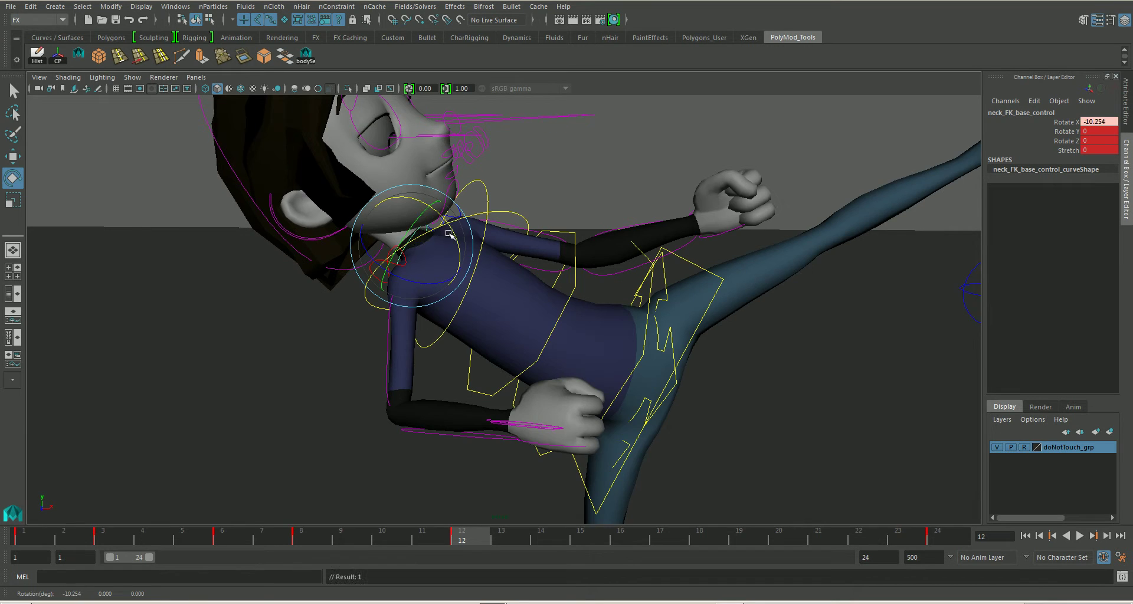
pyautogui.keyDown('alt'); pyautogui.moveTo(442, 290); pyautogui.dragTo(501, 313, button='middle'); pyautogui.keyUp('alt')
pyautogui.moveTo(501, 314)
pyautogui.keyDown('alt'); pyautogui.mouseDown()
pyautogui.moveTo(537, 273)
pyautogui.moveTo(532, 255)
pyautogui.mouseUp(); pyautogui.keyUp('alt')
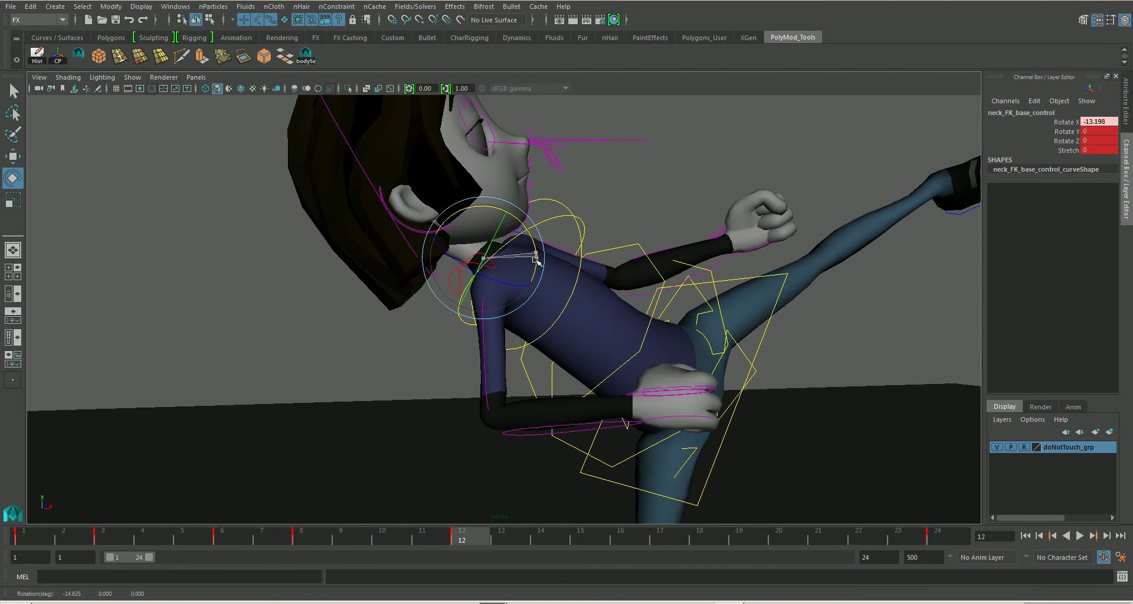
pyautogui.keyDown('alt'); pyautogui.moveTo(532, 255); pyautogui.dragTo(523, 371, button='middle'); pyautogui.keyUp('alt')
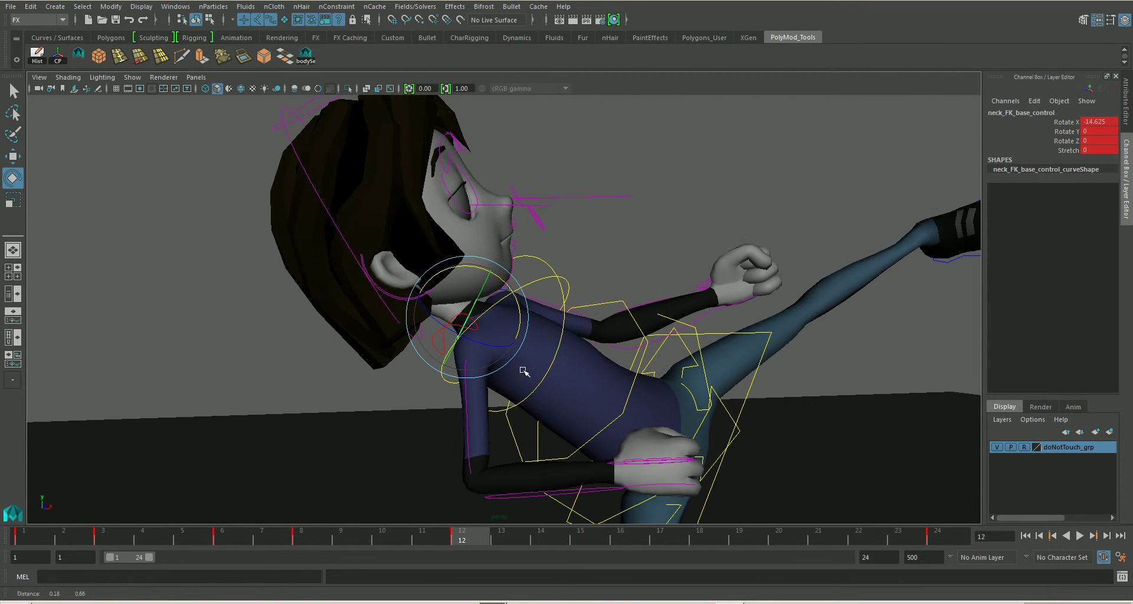
pyautogui.click(315, 186)
pyautogui.moveTo(447, 245); pyautogui.dragTo(438, 247)
# Step: Rotate hip_IK_control to adjust the hips in the kick pose
pyautogui.scroll(-3, 484, 332)
pyautogui.scroll(-2, 484, 332)
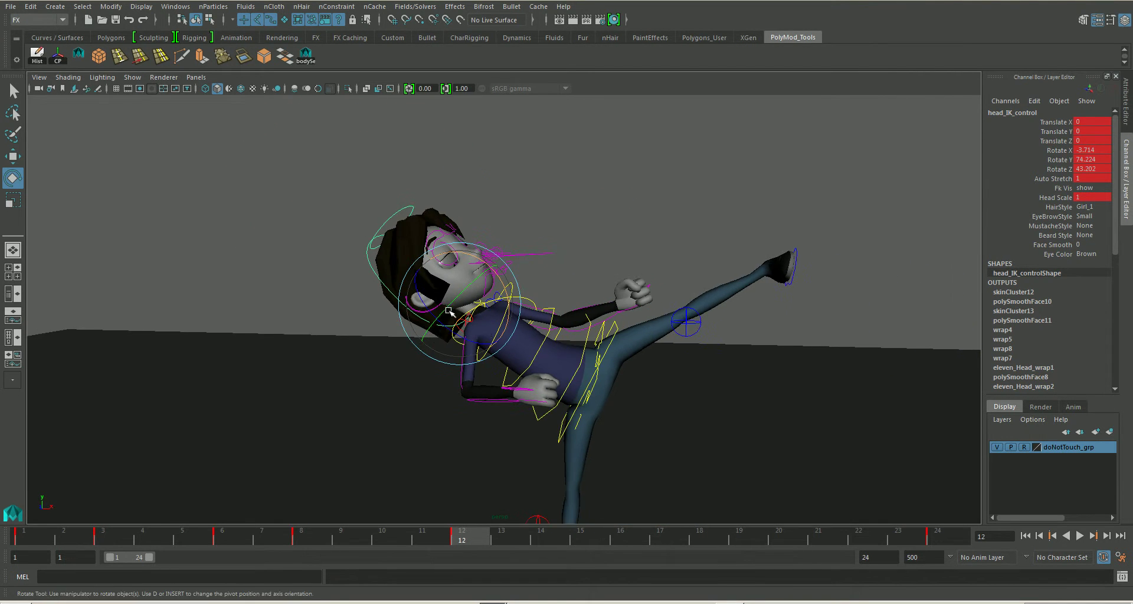
pyautogui.moveTo(558, 327)
pyautogui.keyDown('alt'); pyautogui.mouseDown()
pyautogui.moveTo(597, 298)
pyautogui.moveTo(595, 323)
pyautogui.mouseUp(); pyautogui.keyUp('alt')
pyautogui.click(574, 320)
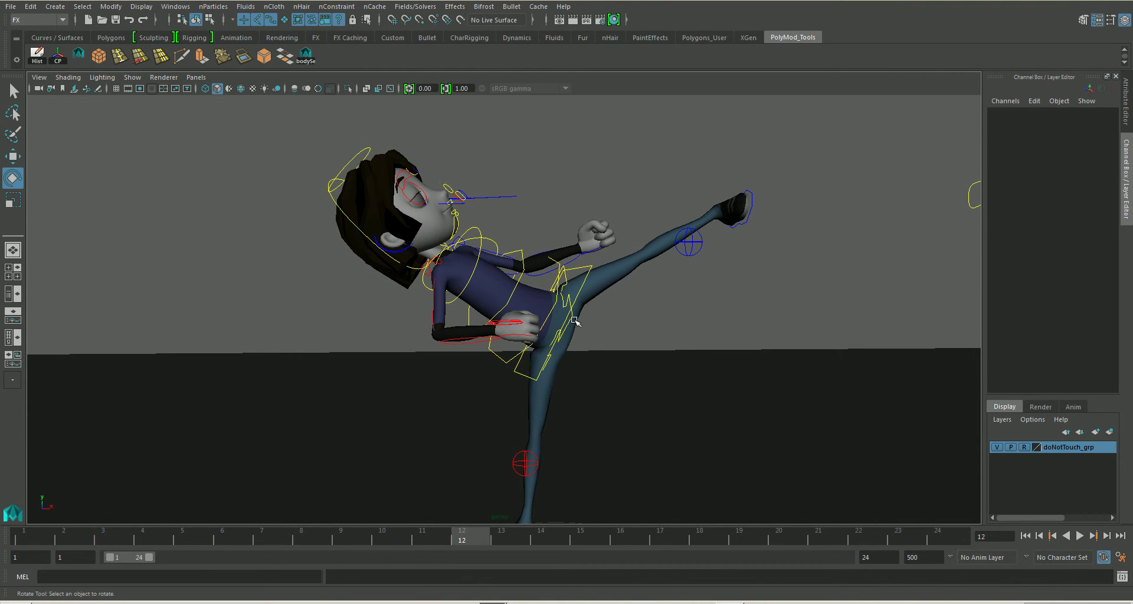
pyautogui.click(569, 304)
pyautogui.moveTo(584, 322)
pyautogui.mouseDown()
pyautogui.moveTo(480, 368)
pyautogui.moveTo(589, 336)
pyautogui.mouseUp()
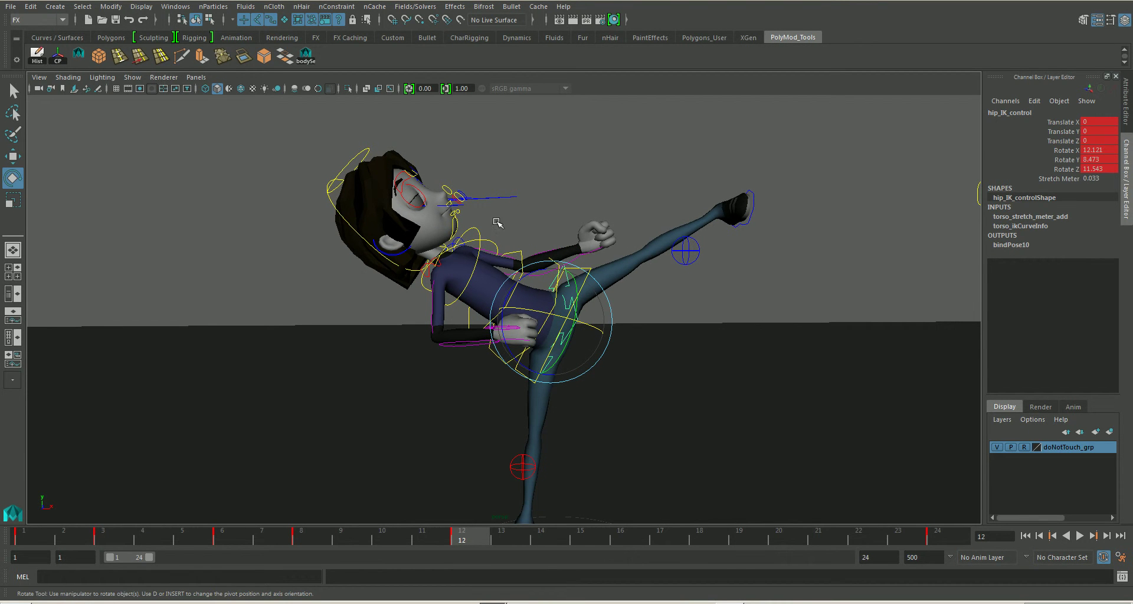
# Step: Tumble and pan to a side view showing the whole character
pyautogui.moveTo(524, 260)
pyautogui.keyDown('alt'); pyautogui.mouseDown()
pyautogui.moveTo(632, 298)
pyautogui.moveTo(628, 309)
pyautogui.moveTo(492, 326)
pyautogui.moveTo(605, 337)
pyautogui.mouseUp(); pyautogui.keyUp('alt')
pyautogui.keyDown('alt'); pyautogui.moveTo(605, 337); pyautogui.dragTo(611, 341, button='right'); pyautogui.keyUp('alt')
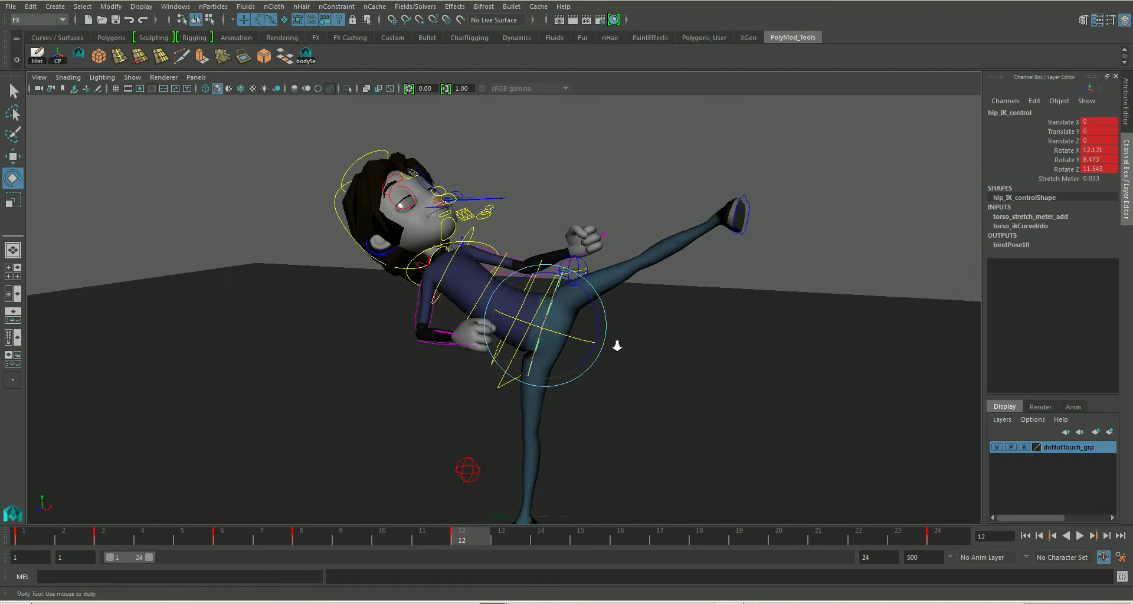
pyautogui.keyDown('alt'); pyautogui.moveTo(611, 341); pyautogui.dragTo(403, 303); pyautogui.keyUp('alt')
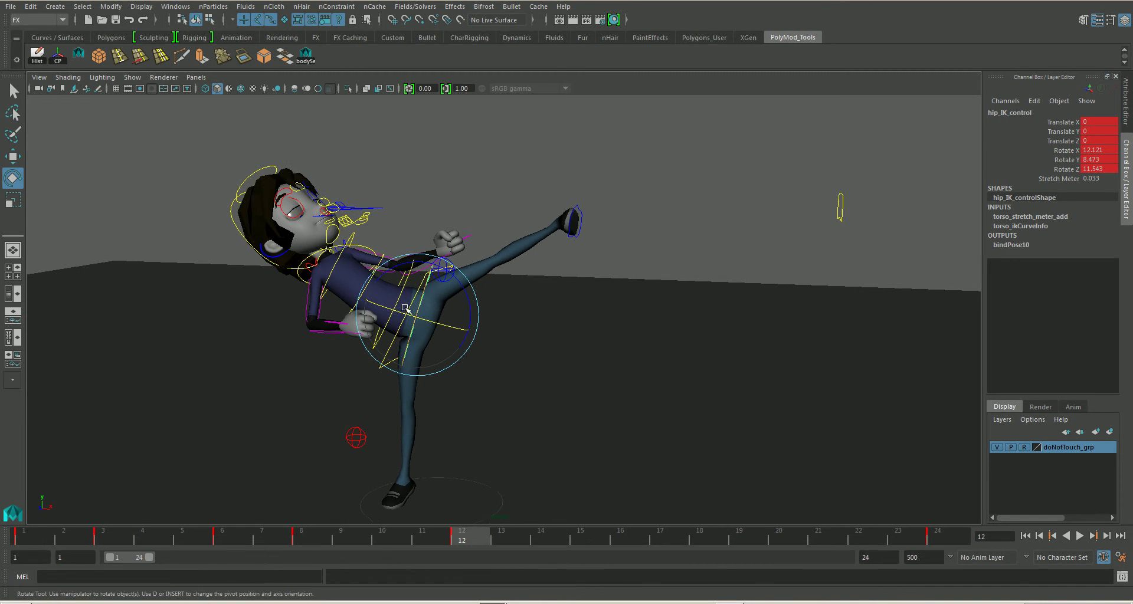
pyautogui.moveTo(723, 282)
pyautogui.keyDown('alt'); pyautogui.mouseDown(button='middle')
pyautogui.moveTo(546, 313)
pyautogui.moveTo(357, 255)
pyautogui.mouseUp(button='middle'); pyautogui.keyUp('alt')
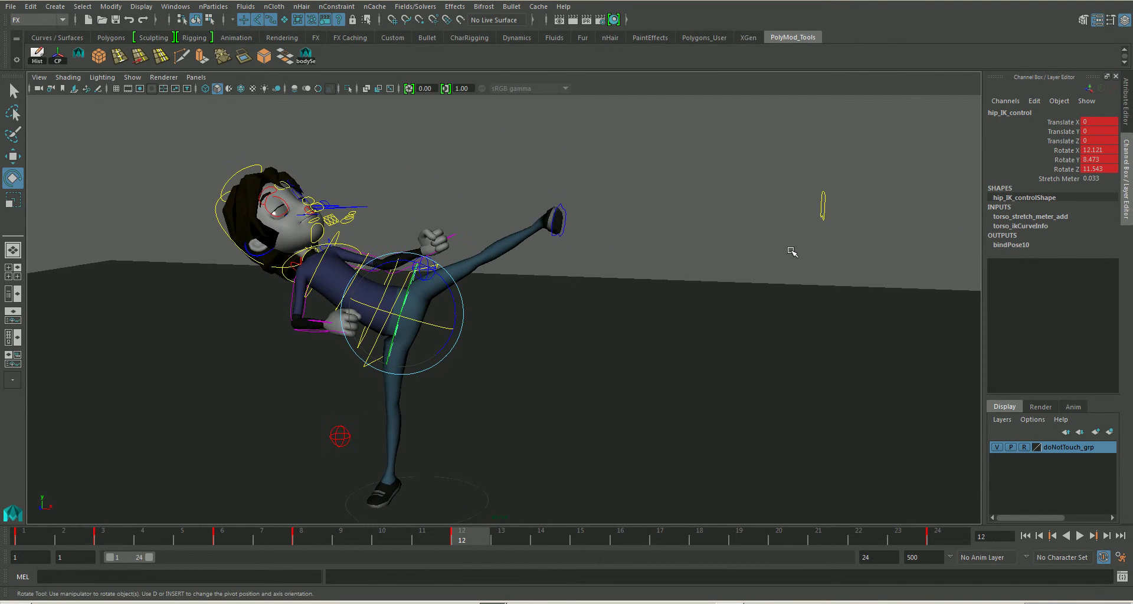
# Step: Set a key on h_eye_all_control at frame 8
pyautogui.click(825, 212)
pyautogui.press('w')
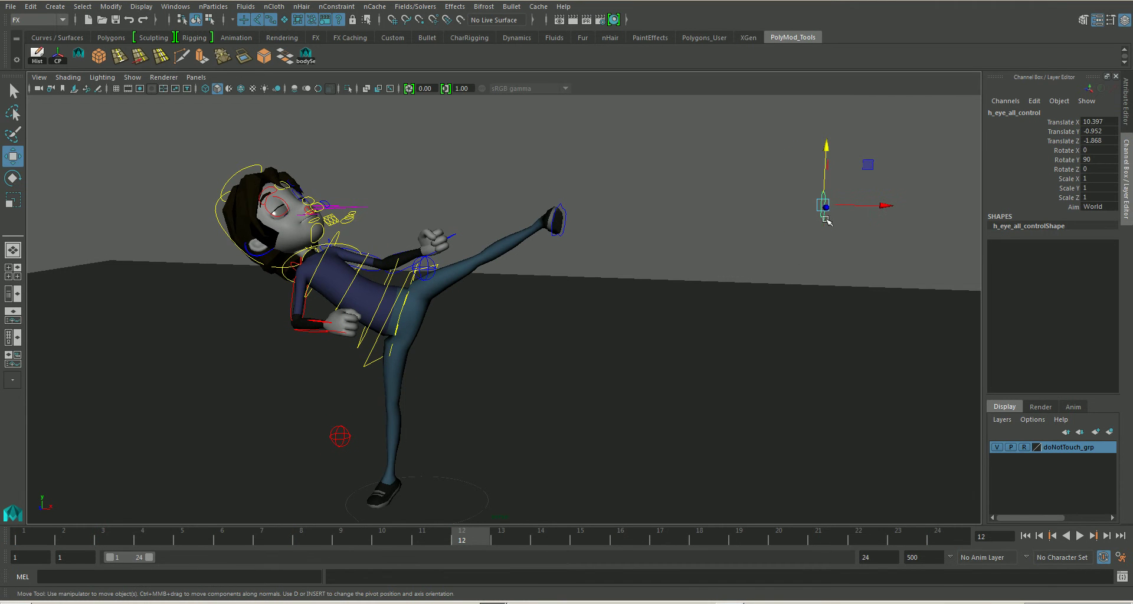
pyautogui.moveTo(462, 541); pyautogui.dragTo(316, 539)
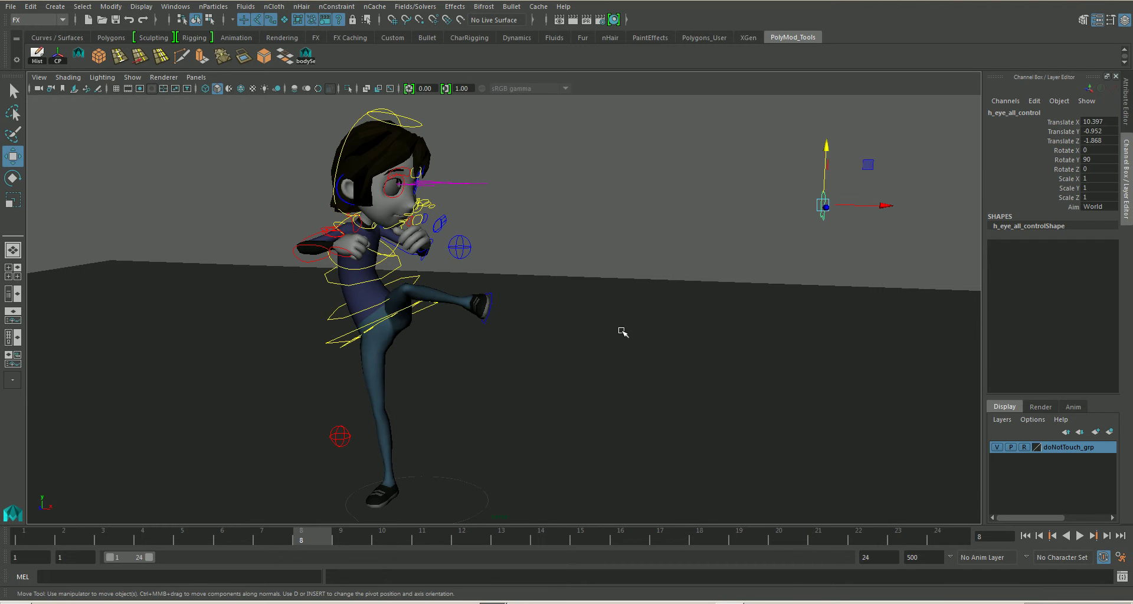
pyautogui.press('s')
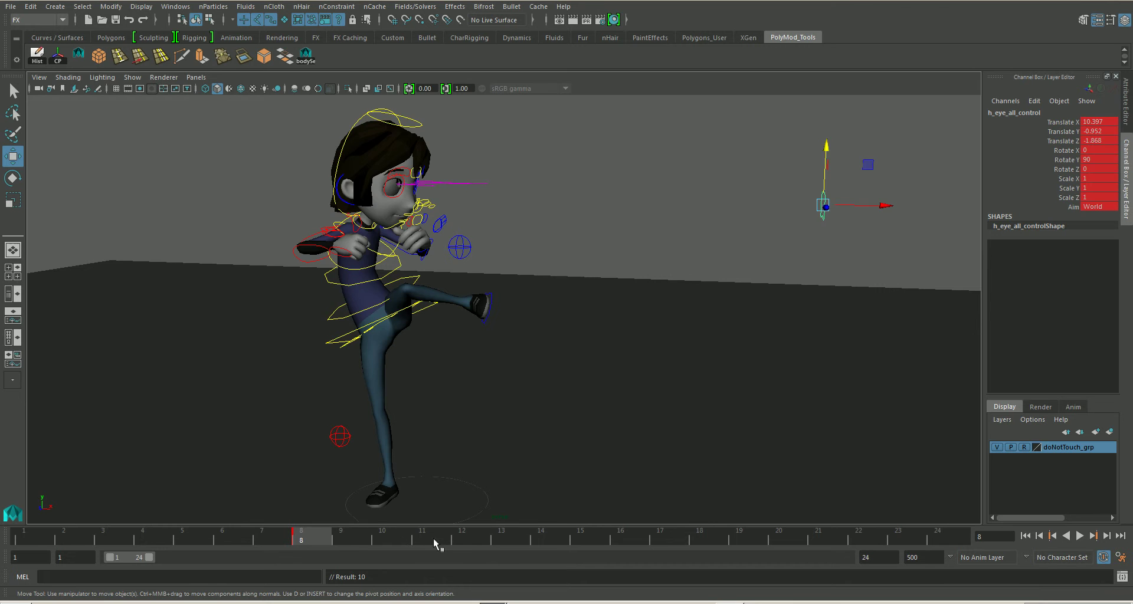
# Step: Raise the eye aim control along Y at frame 12 to shift the gaze
pyautogui.click(469, 539)
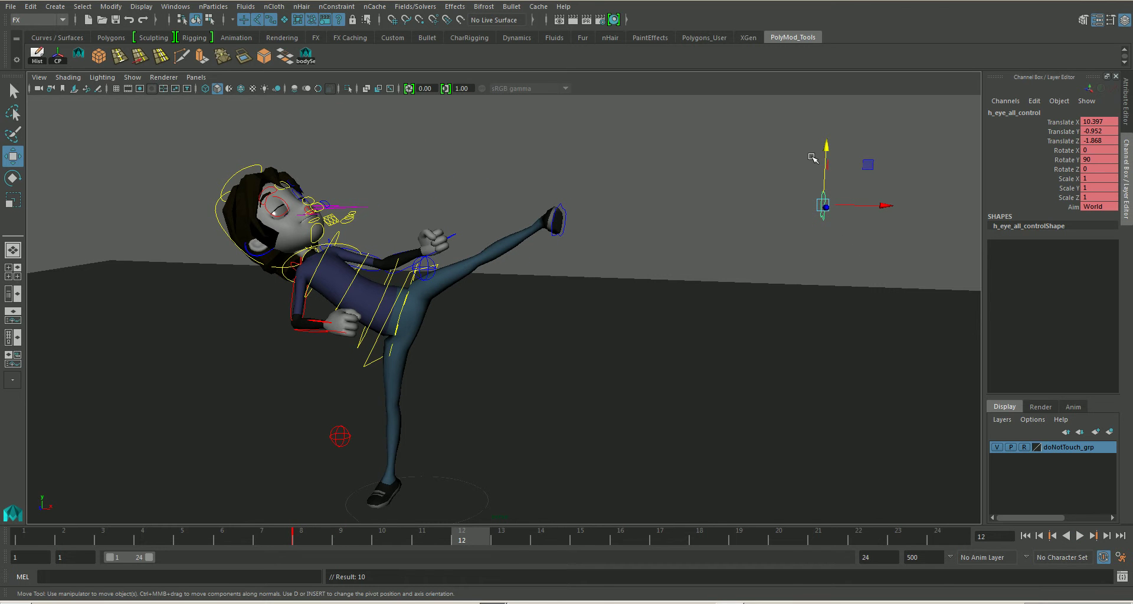
pyautogui.moveTo(828, 151); pyautogui.dragTo(822, 126)
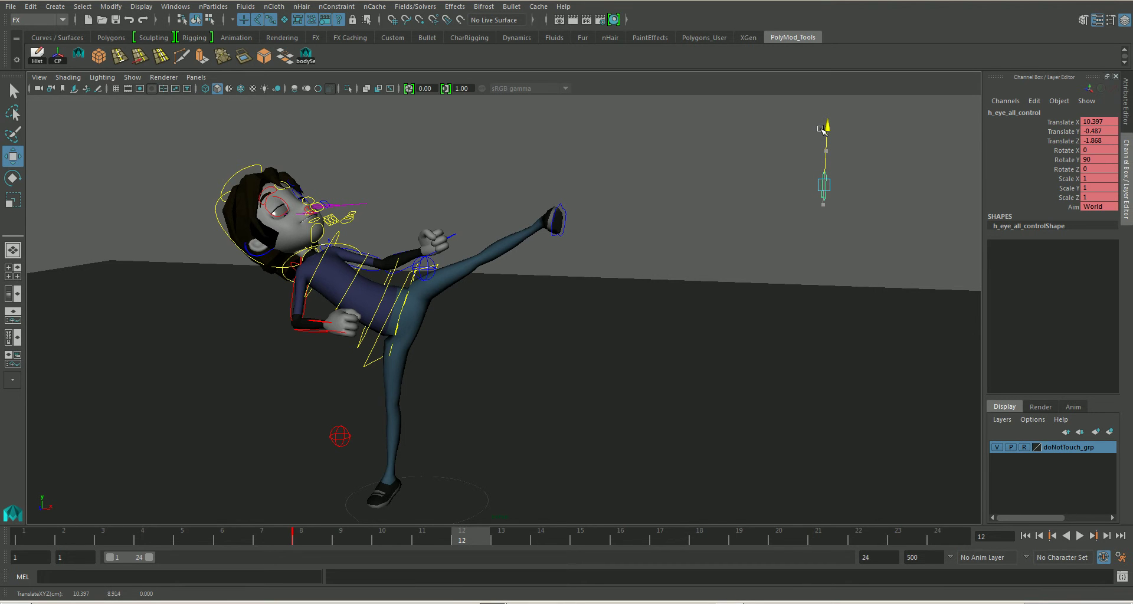
pyautogui.moveTo(821, 128); pyautogui.dragTo(821, 129)
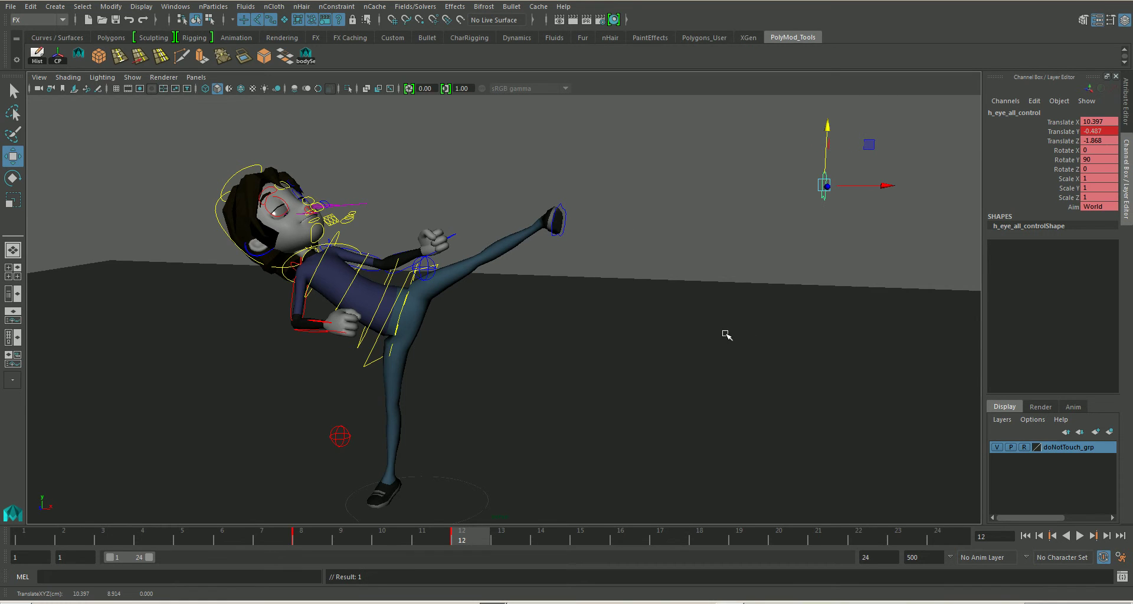
pyautogui.keyDown('alt'); pyautogui.moveTo(649, 346); pyautogui.dragTo(642, 341); pyautogui.keyUp('alt')
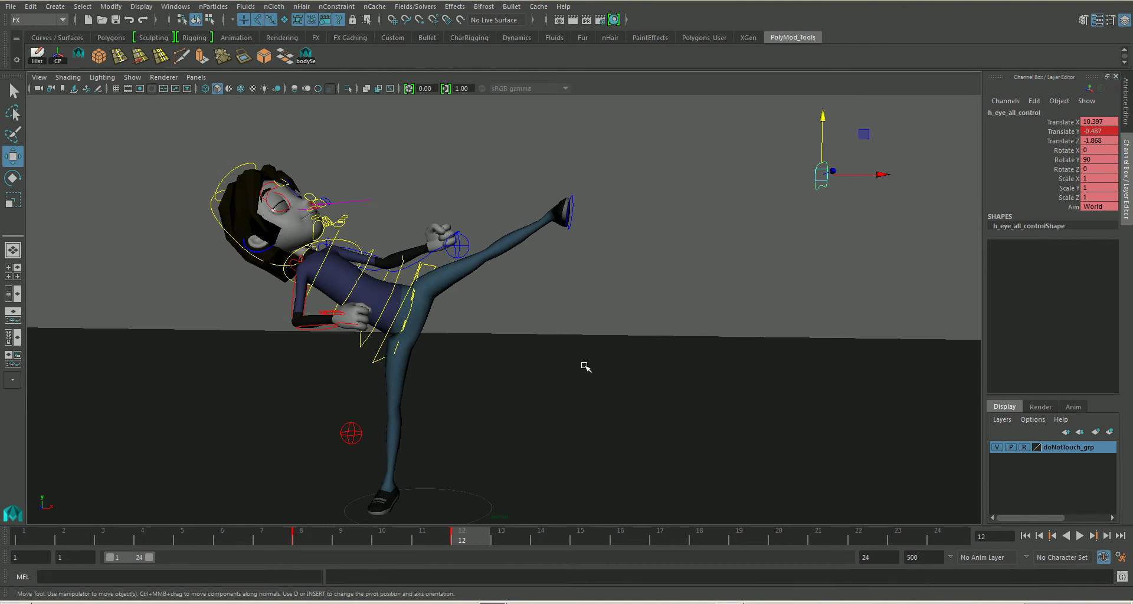
pyautogui.keyDown('alt'); pyautogui.moveTo(585, 366); pyautogui.dragTo(540, 368); pyautogui.keyUp('alt')
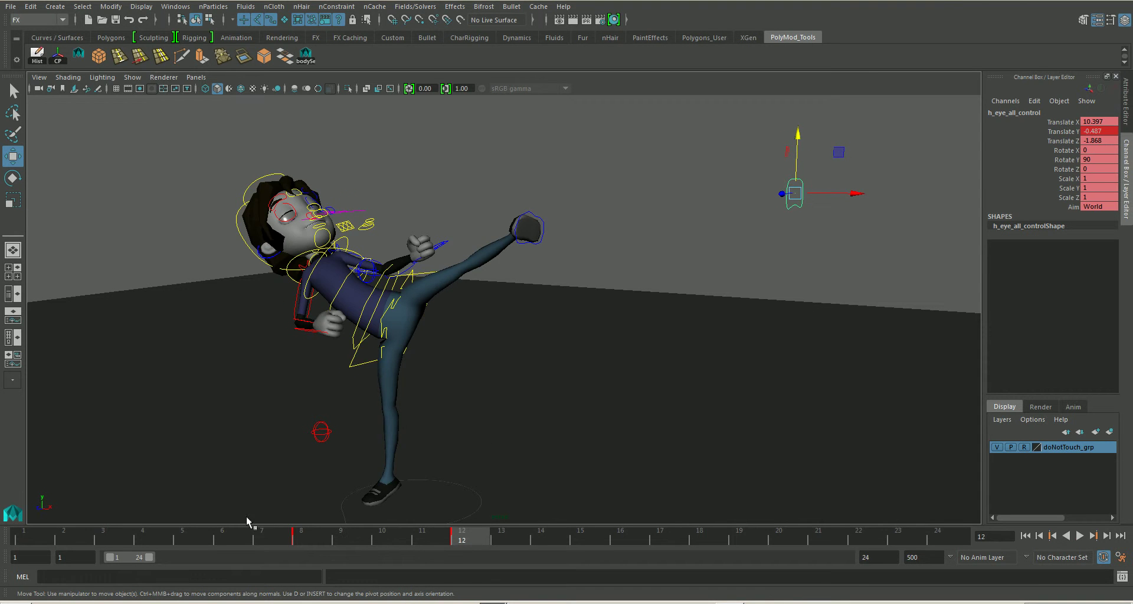
# Step: Play the kick animation back and reframe the view to review it
pyautogui.hotkey('alt', 'v')
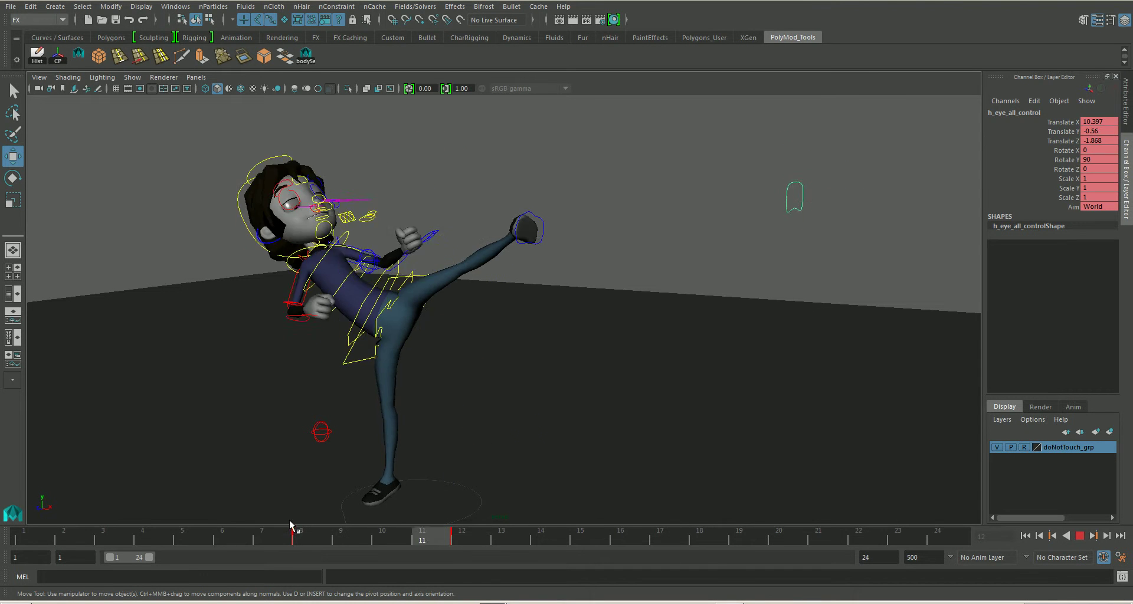
pyautogui.hotkey('alt', 'v')
pyautogui.keyDown('alt'); pyautogui.moveTo(457, 498); pyautogui.dragTo(485, 308); pyautogui.keyUp('alt')
pyautogui.keyDown('alt'); pyautogui.moveTo(485, 308); pyautogui.dragTo(461, 342, button='right'); pyautogui.keyUp('alt')
pyautogui.keyDown('alt'); pyautogui.moveTo(461, 341); pyautogui.dragTo(473, 324); pyautogui.keyUp('alt')
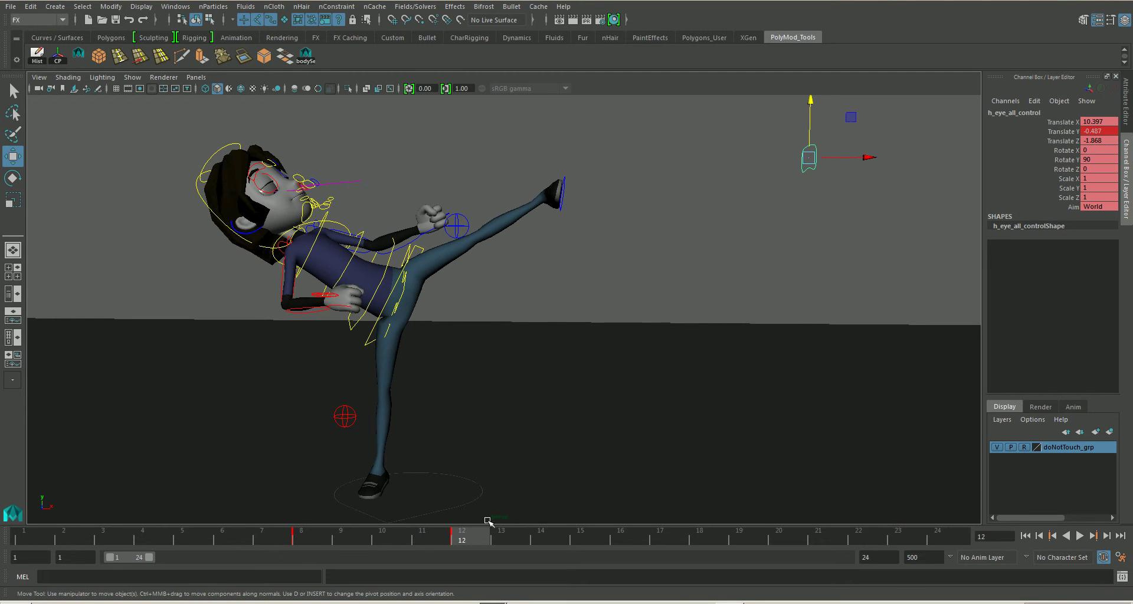
pyautogui.hotkey('alt', 'v')
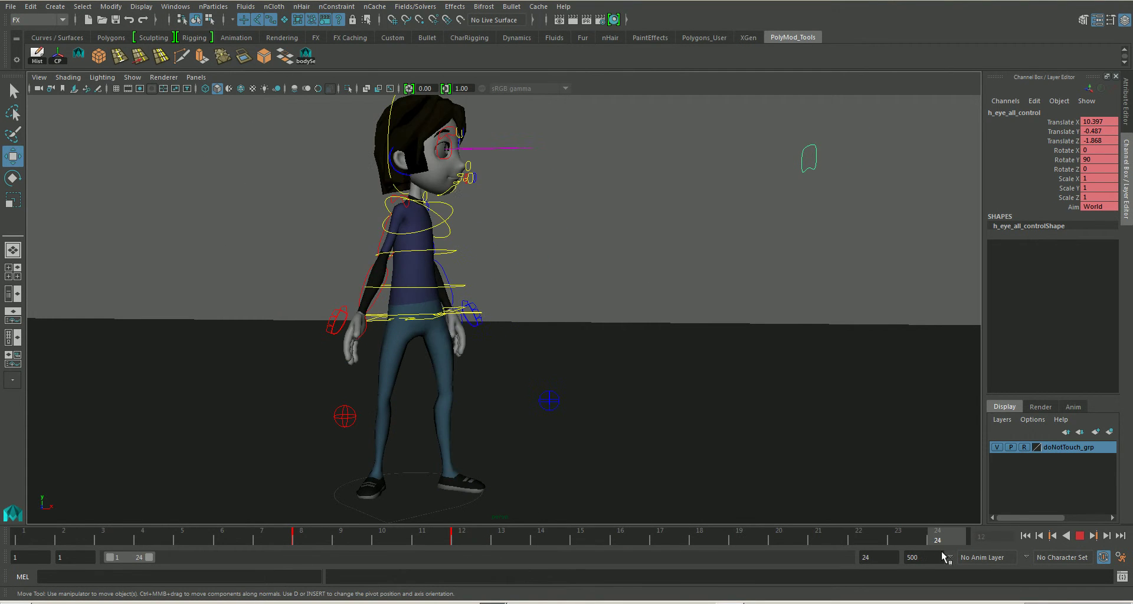
# Step: Select all rig controls and copy their frame 24 keys
pyautogui.hotkey('alt', 'v')
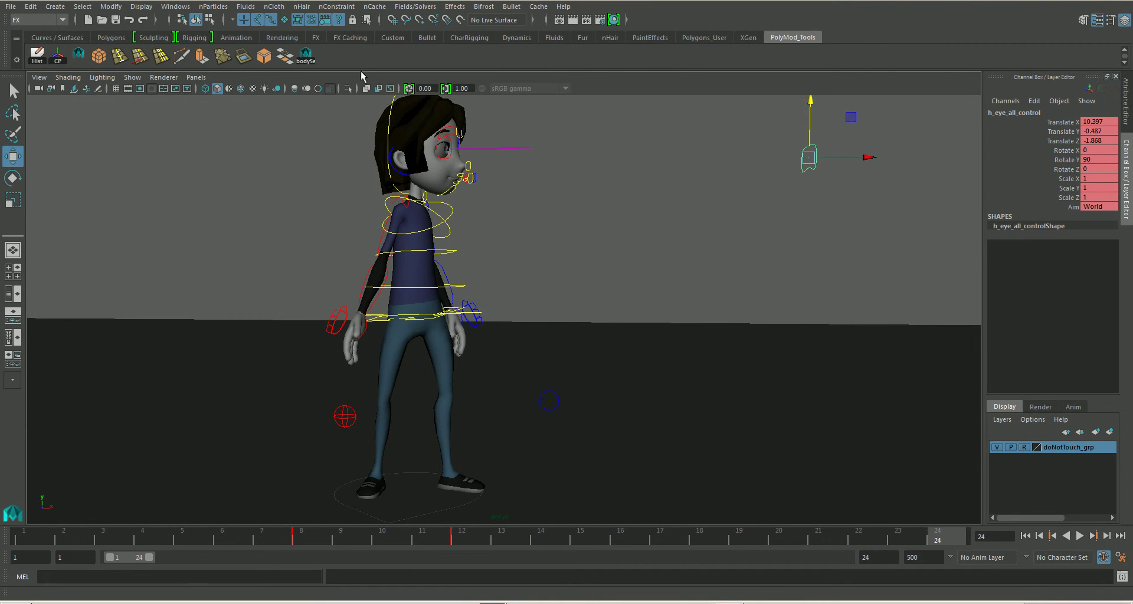
pyautogui.click(305, 55)
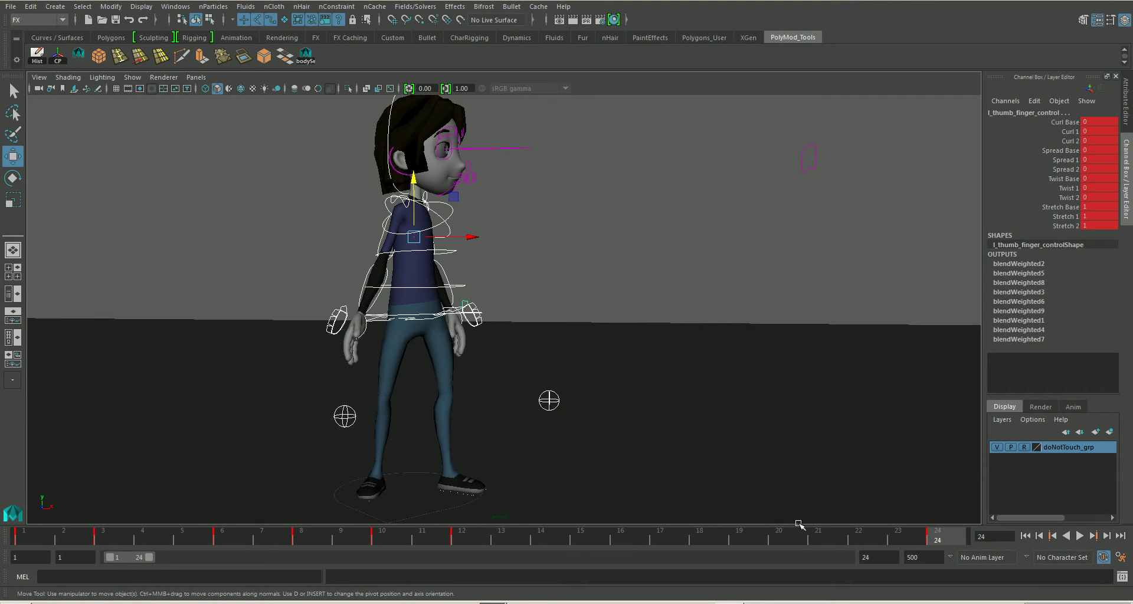
pyautogui.moveTo(797, 531); pyautogui.dragTo(953, 546)
pyautogui.rightClick(944, 540)
pyautogui.moveTo(965, 387)
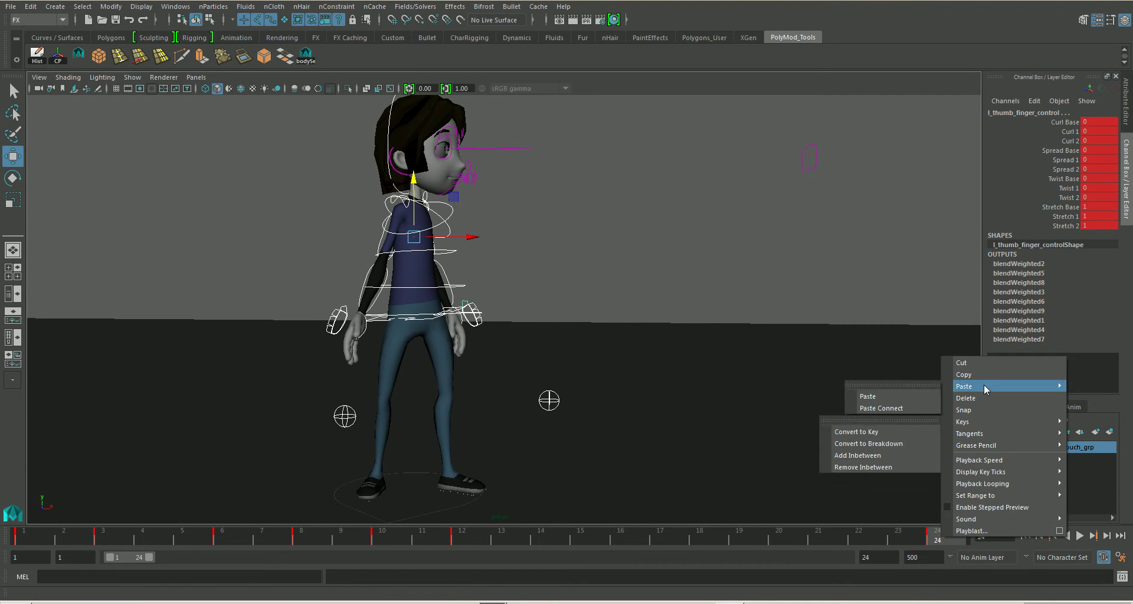
pyautogui.click(982, 374)
# Step: Paste the copied standing pose at frame 19 and play back
pyautogui.moveTo(940, 540)
pyautogui.mouseDown()
pyautogui.moveTo(676, 533)
pyautogui.moveTo(738, 541)
pyautogui.mouseUp()
pyautogui.rightClick(739, 536)
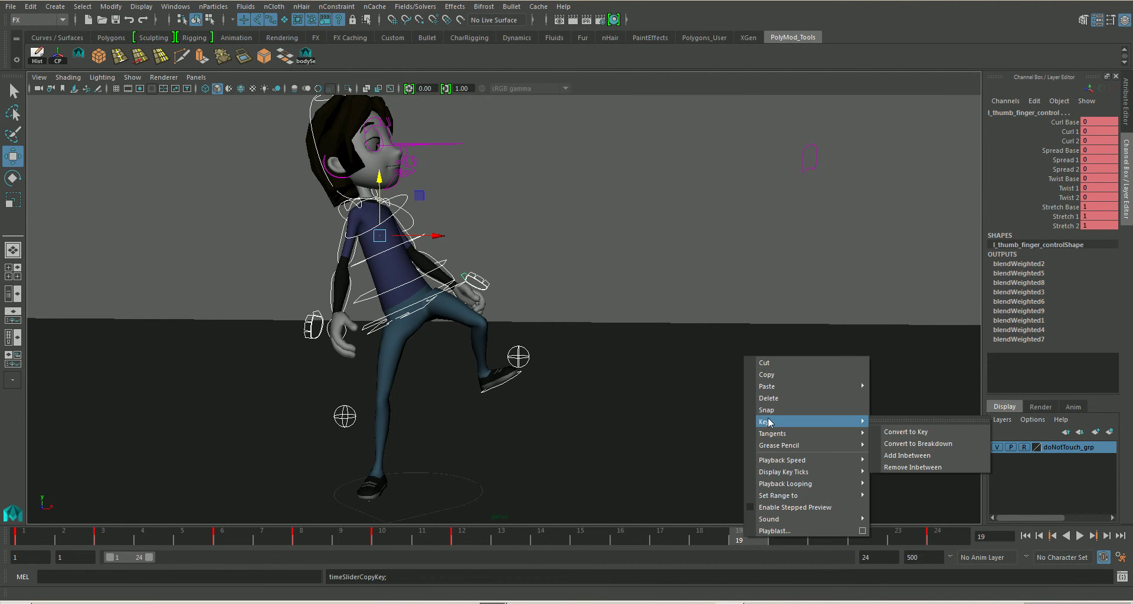
pyautogui.click(893, 397)
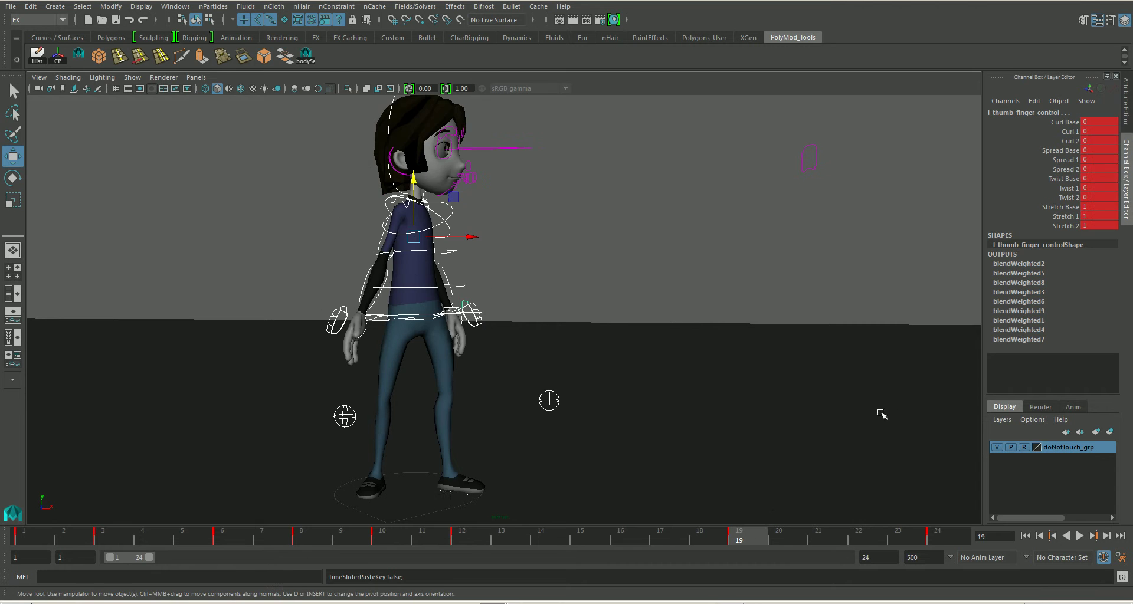
pyautogui.hotkey('alt', 'v')
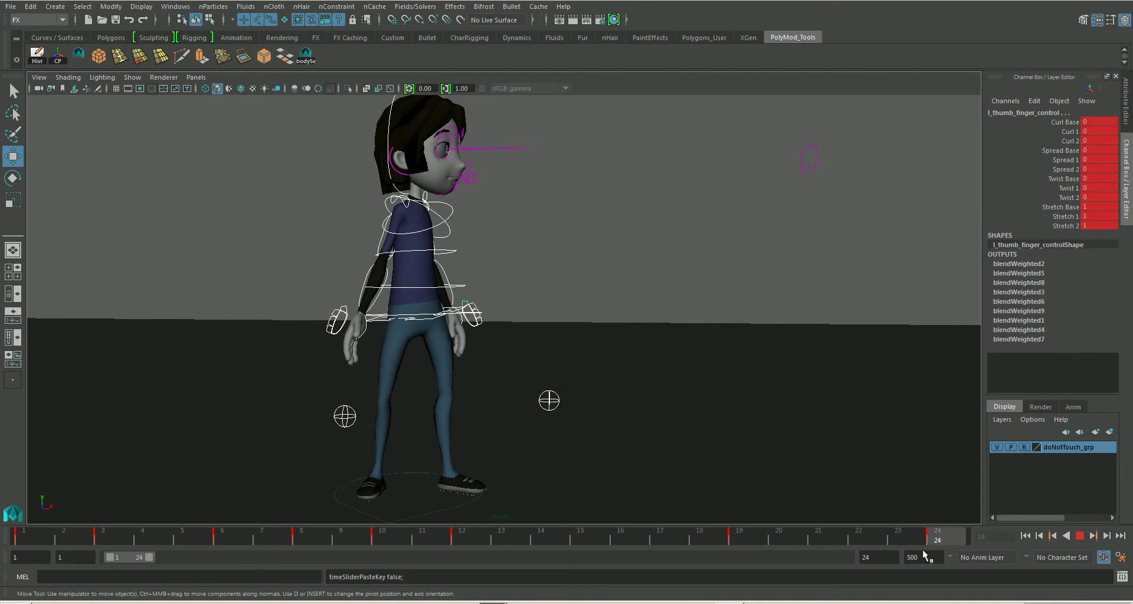
# Step: Move body_control slightly left at frame 15, then tumble to check the pose
pyautogui.moveTo(846, 542)
pyautogui.mouseDown()
pyautogui.moveTo(473, 530)
pyautogui.moveTo(592, 542)
pyautogui.mouseUp()
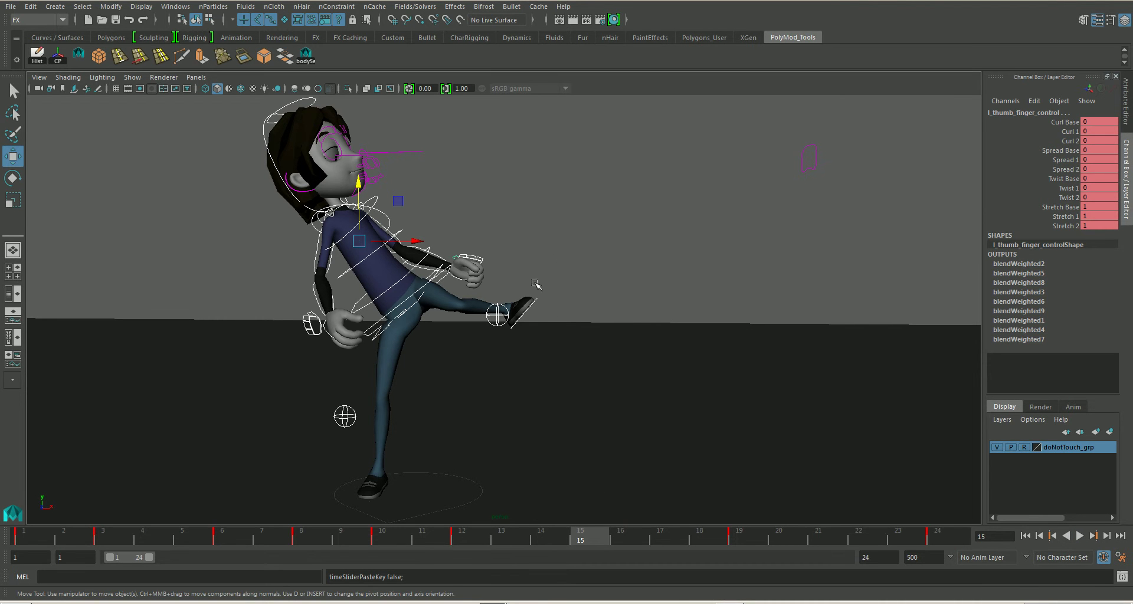
pyautogui.click(579, 213)
pyautogui.click(382, 322)
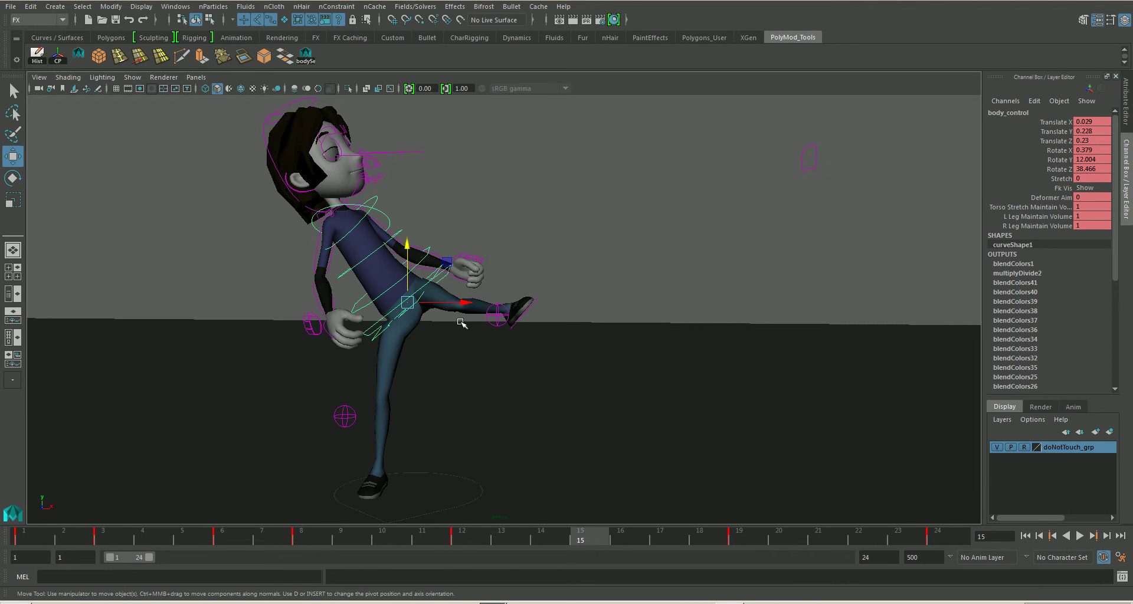
pyautogui.keyDown('alt'); pyautogui.moveTo(460, 336); pyautogui.dragTo(509, 319); pyautogui.keyUp('alt')
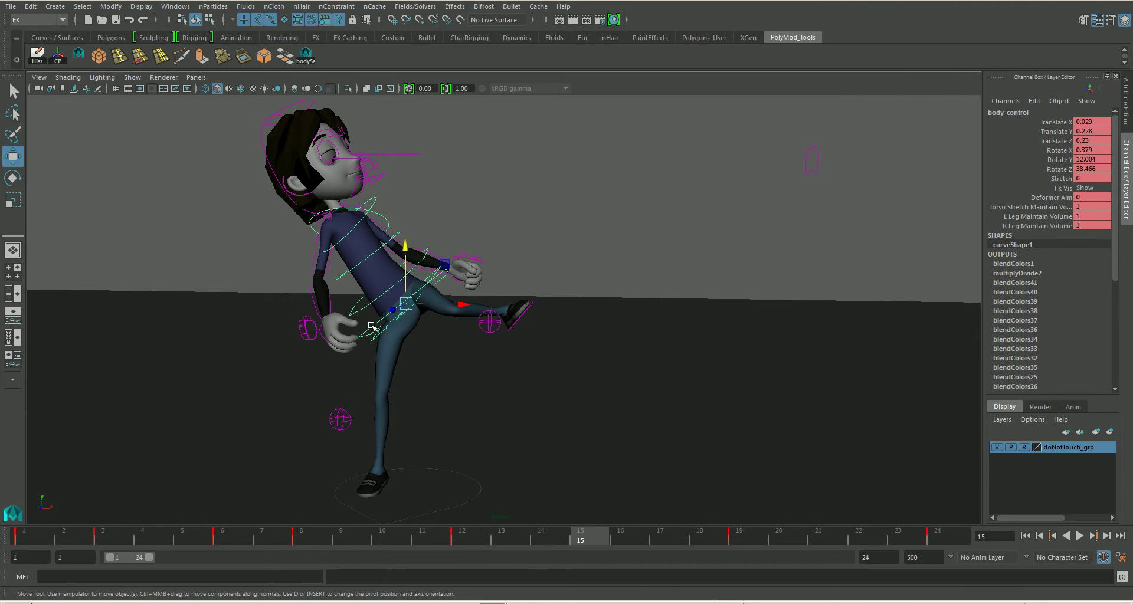
pyautogui.moveTo(412, 305); pyautogui.dragTo(399, 305)
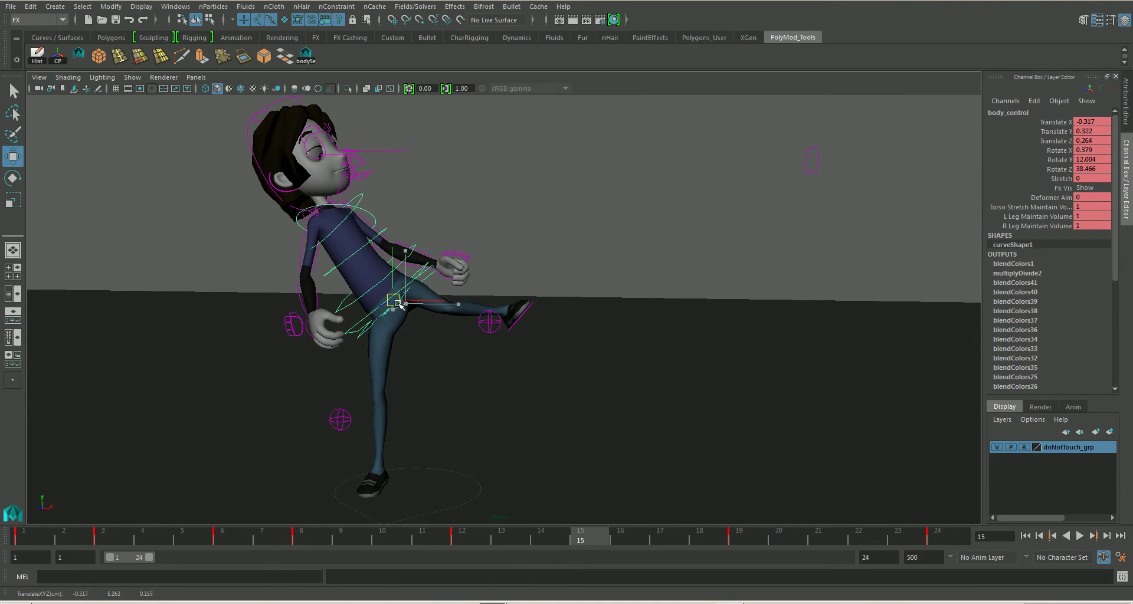
pyautogui.moveTo(397, 304); pyautogui.dragTo(396, 308)
pyautogui.moveTo(446, 394)
pyautogui.keyDown('alt'); pyautogui.mouseDown()
pyautogui.moveTo(450, 417)
pyautogui.moveTo(407, 417)
pyautogui.moveTo(569, 408)
pyautogui.moveTo(465, 410)
pyautogui.mouseUp(); pyautogui.keyUp('alt')
pyautogui.keyDown('alt'); pyautogui.moveTo(468, 412); pyautogui.dragTo(459, 413, button='middle'); pyautogui.keyUp('alt')
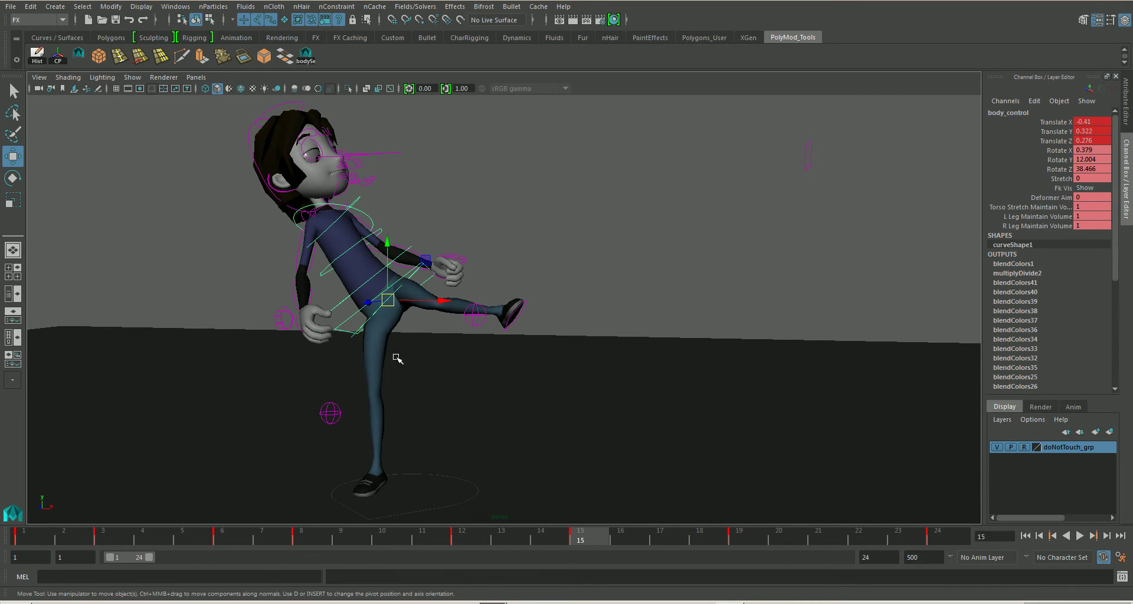
pyautogui.keyDown('alt'); pyautogui.moveTo(412, 367); pyautogui.dragTo(417, 366); pyautogui.keyUp('alt')
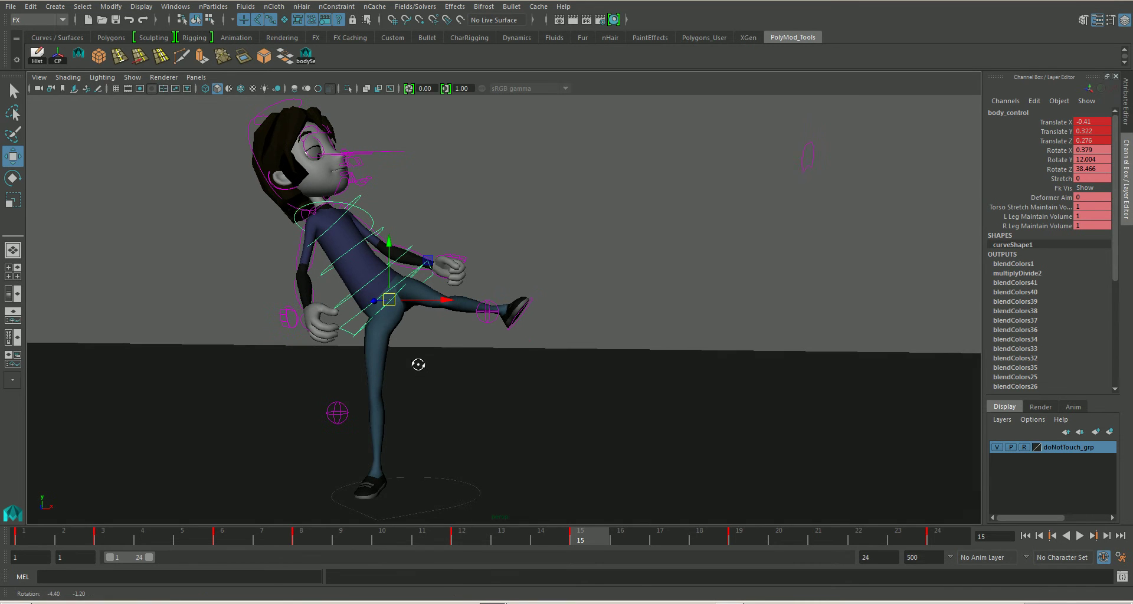
# Step: Raise l_ankle_IK_control up and forward and key its position
pyautogui.click(521, 316)
pyautogui.keyDown('alt'); pyautogui.moveTo(521, 316); pyautogui.dragTo(534, 519); pyautogui.keyUp('alt')
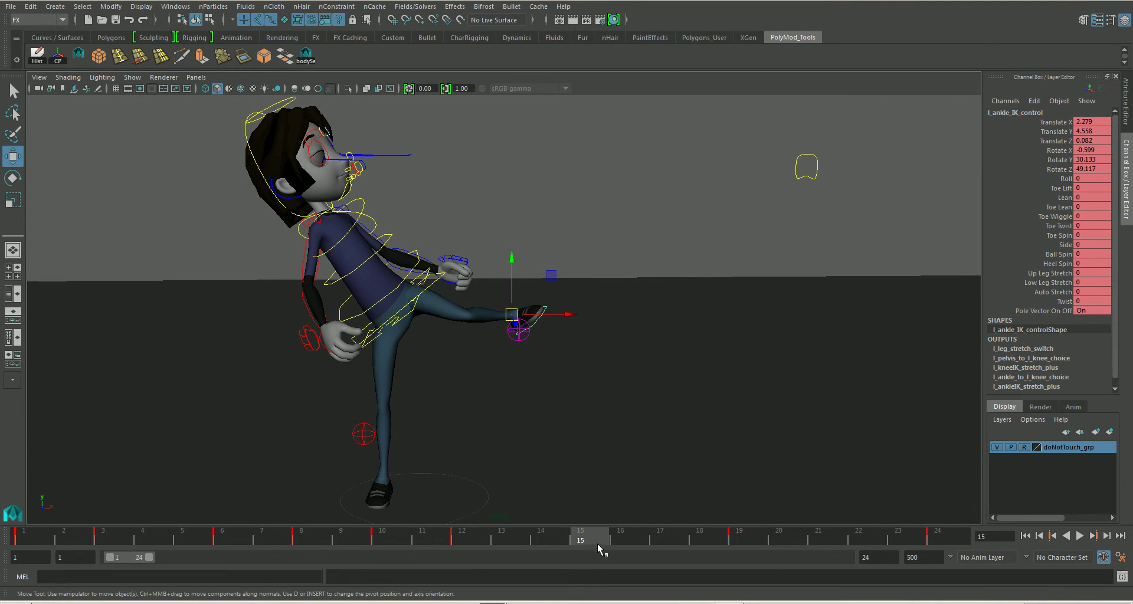
pyautogui.moveTo(595, 540)
pyautogui.mouseDown()
pyautogui.moveTo(462, 541)
pyautogui.moveTo(580, 540)
pyautogui.mouseUp()
pyautogui.moveTo(555, 278); pyautogui.dragTo(571, 228, button='middle')
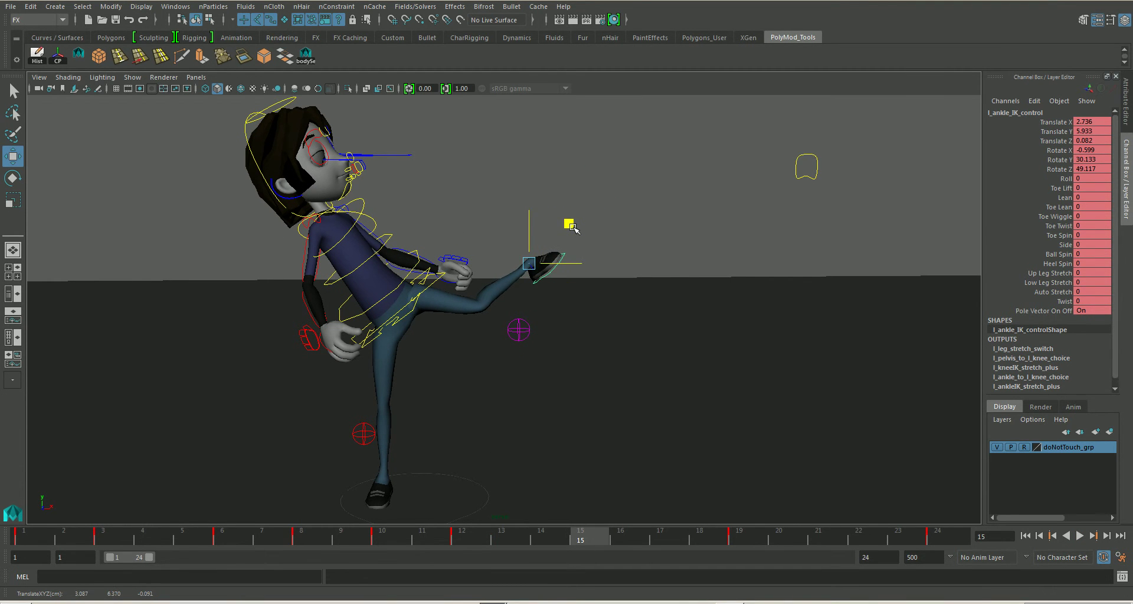
pyautogui.hotkey('shift', 'w')
# Step: Rotate the kicking foot to a new angle and key its rotation
pyautogui.press('e')
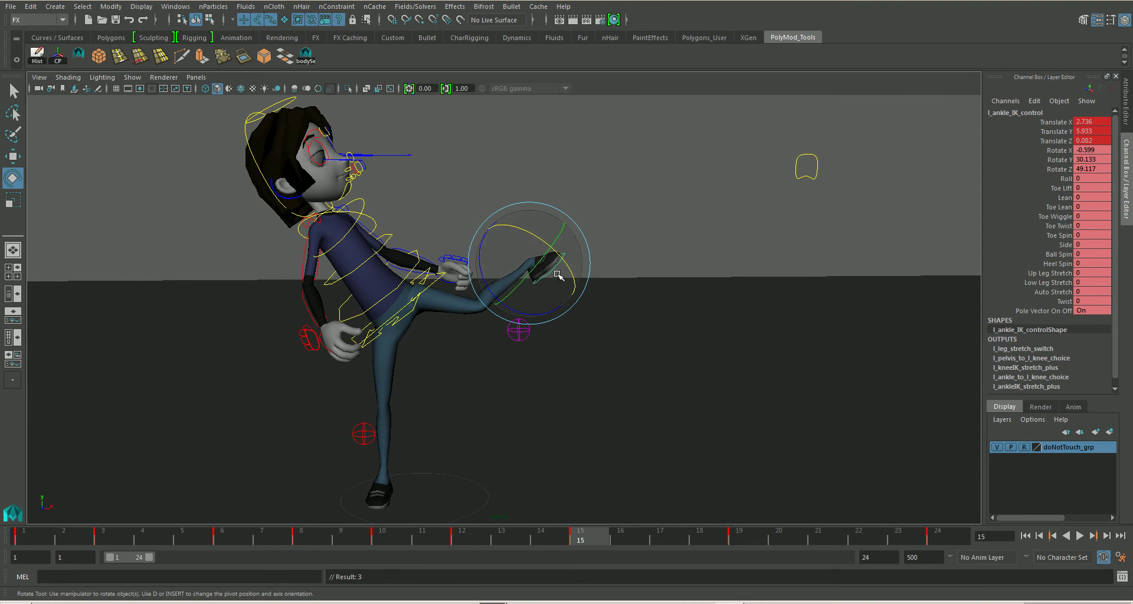
pyautogui.moveTo(515, 315)
pyautogui.mouseDown()
pyautogui.moveTo(565, 326)
pyautogui.moveTo(555, 329)
pyautogui.moveTo(534, 240)
pyautogui.moveTo(550, 274)
pyautogui.mouseUp()
pyautogui.hotkey('shift', 'e')
pyautogui.hotkey('shift', 'e')
# Step: Move l_knee_IK_control up along Y, comparing against frame 14 while scrubbing
pyautogui.click(523, 335)
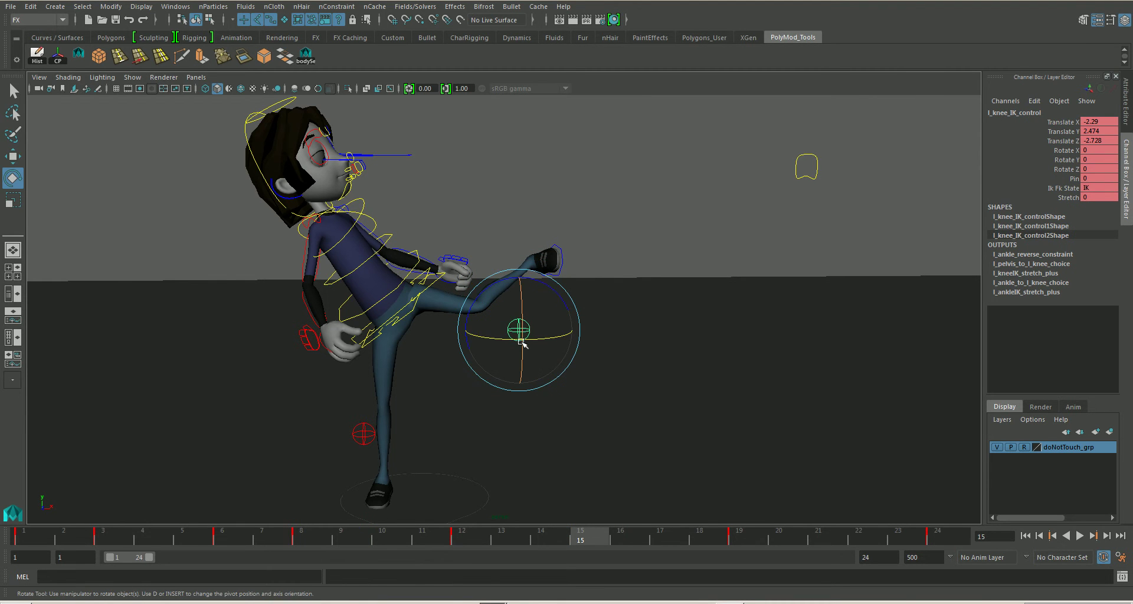
pyautogui.press('w')
pyautogui.moveTo(522, 307)
pyautogui.mouseDown()
pyautogui.moveTo(521, 225)
pyautogui.moveTo(379, 253)
pyautogui.mouseUp()
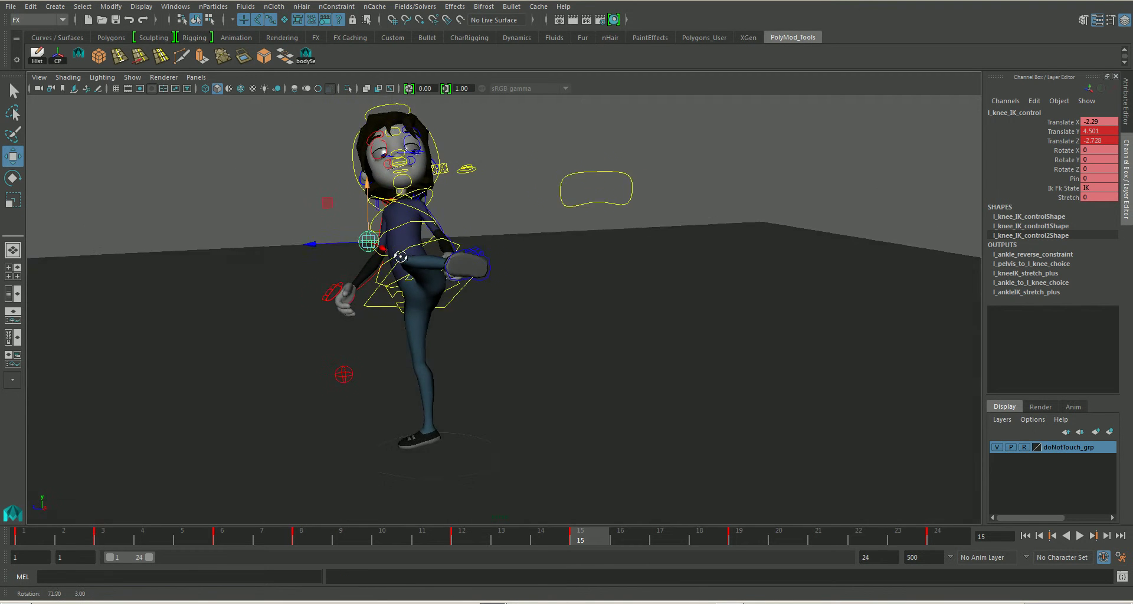
pyautogui.moveTo(364, 201)
pyautogui.mouseDown()
pyautogui.moveTo(365, 189)
pyautogui.moveTo(529, 343)
pyautogui.mouseUp()
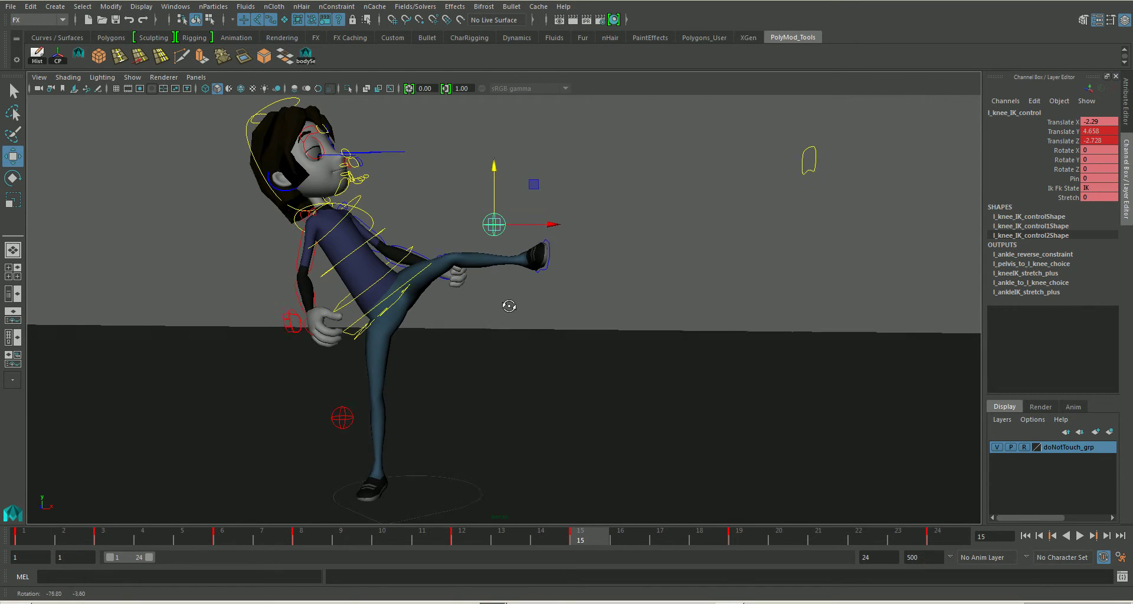
pyautogui.moveTo(581, 538)
pyautogui.mouseDown()
pyautogui.moveTo(496, 535)
pyautogui.moveTo(572, 534)
pyautogui.mouseUp()
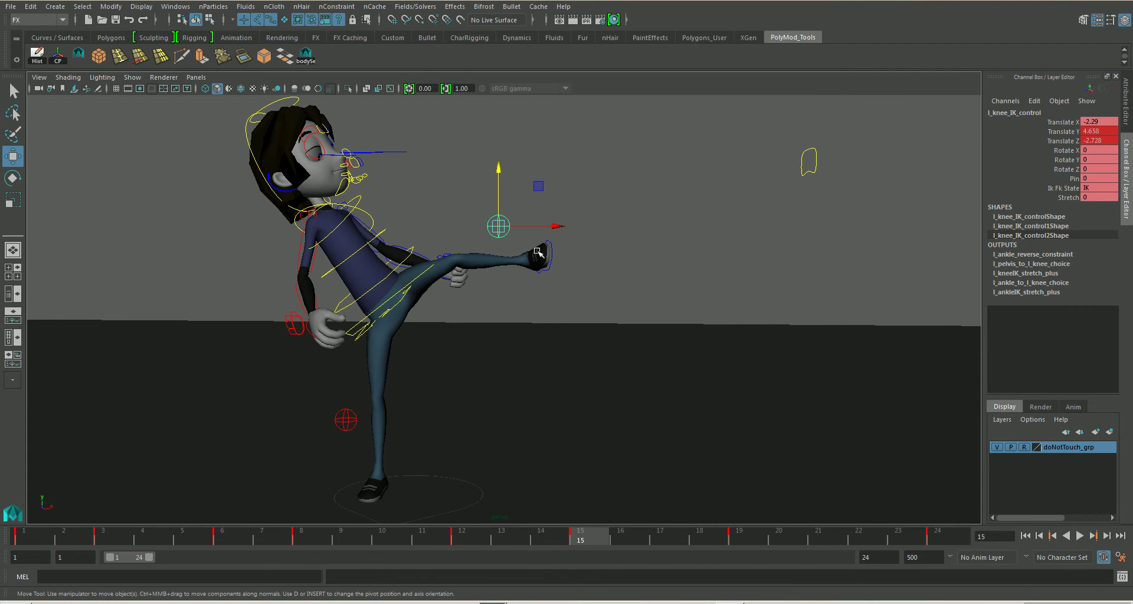
pyautogui.keyDown('shift'); pyautogui.click(548, 270); pyautogui.keyUp('shift')
pyautogui.moveTo(500, 207); pyautogui.dragTo(499, 183)
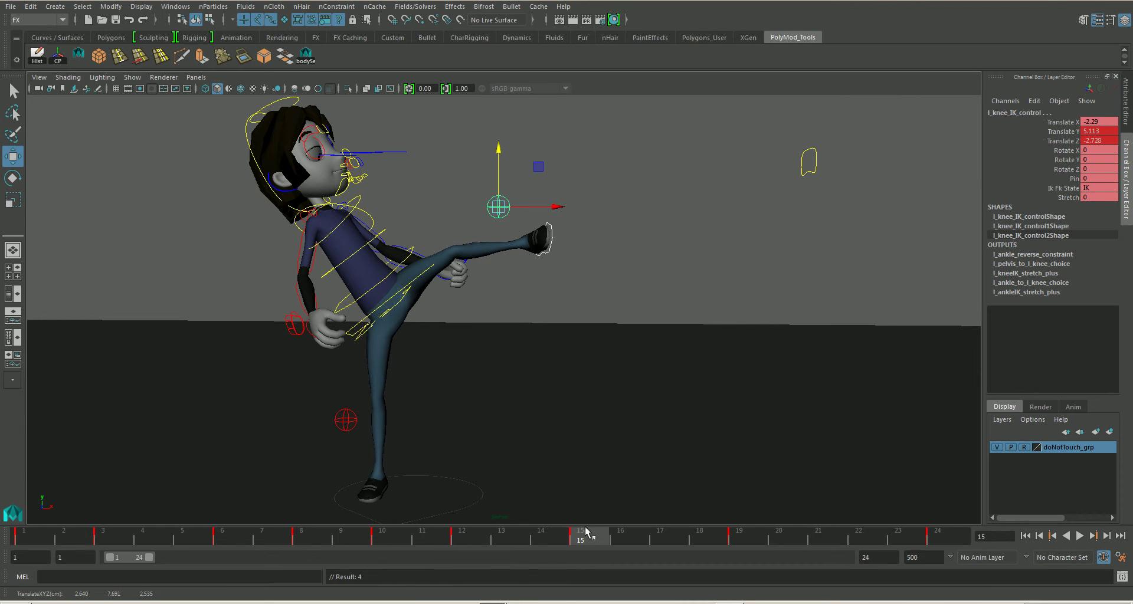
pyautogui.moveTo(588, 535)
pyautogui.mouseDown()
pyautogui.moveTo(488, 537)
pyautogui.moveTo(718, 539)
pyautogui.moveTo(463, 537)
pyautogui.moveTo(584, 540)
pyautogui.mouseUp()
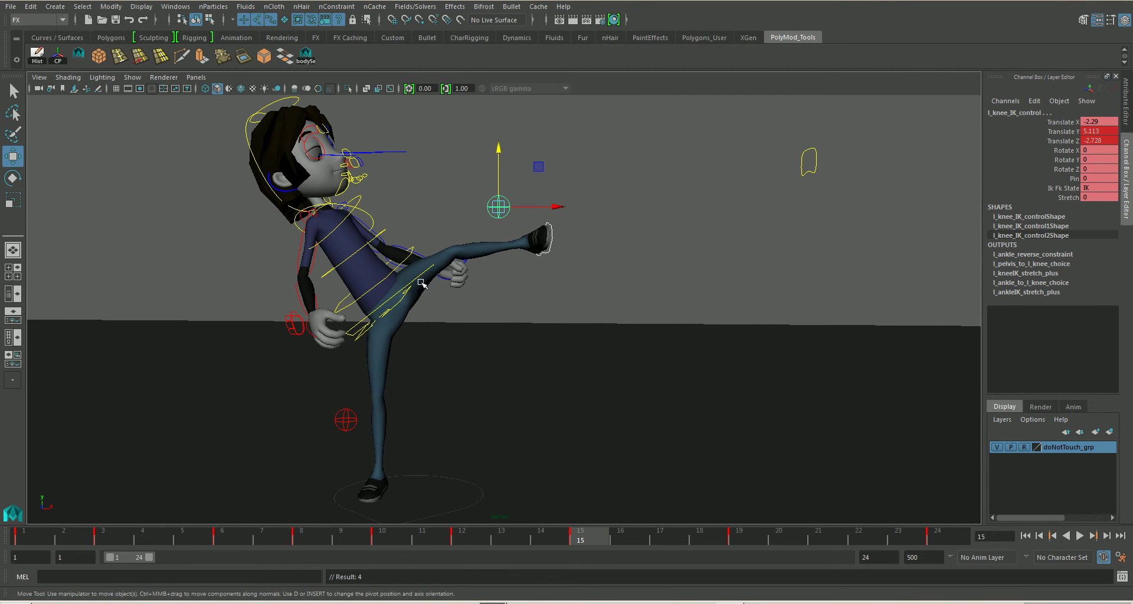
# Step: Rotate torso_FK_1 and torso_FK_2 further back for follow-through
pyautogui.click(436, 209)
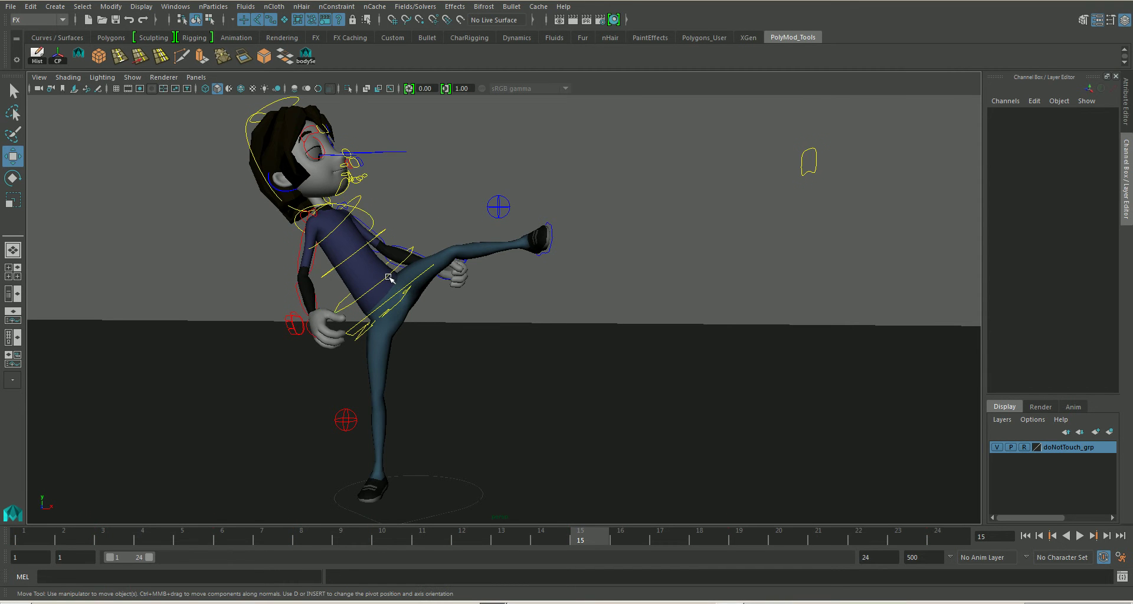
pyautogui.click(406, 288)
pyautogui.press('e')
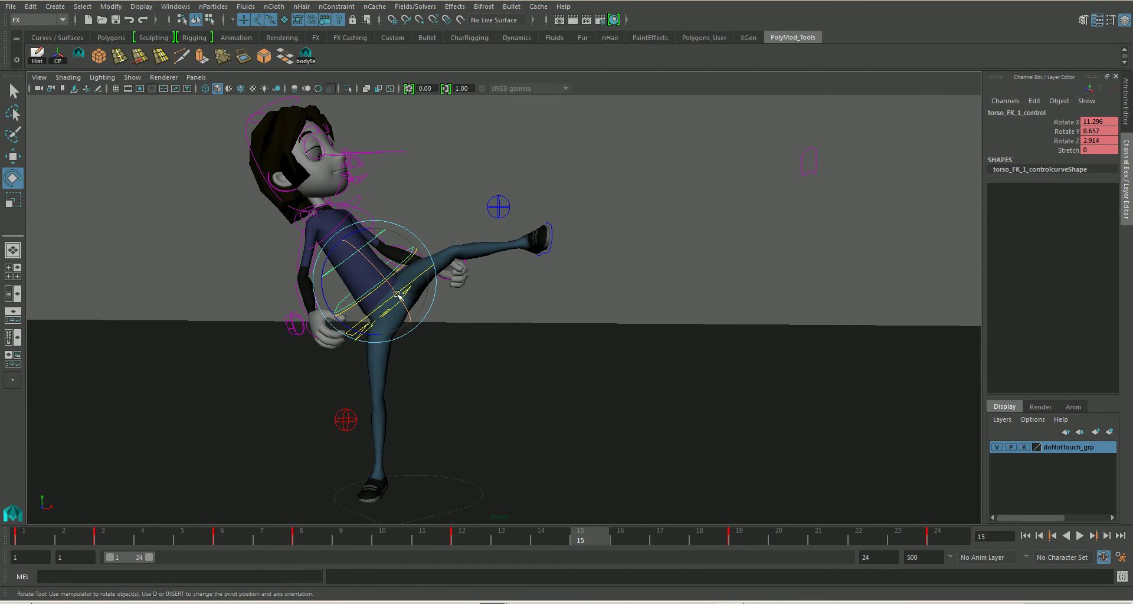
pyautogui.moveTo(407, 289); pyautogui.dragTo(400, 297)
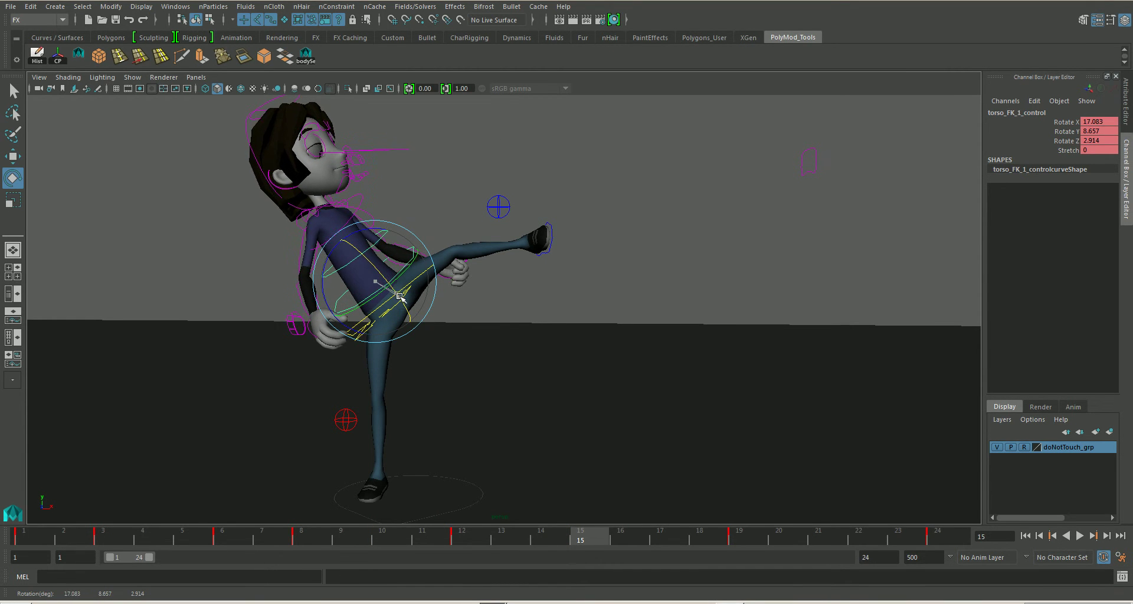
pyautogui.click(420, 216)
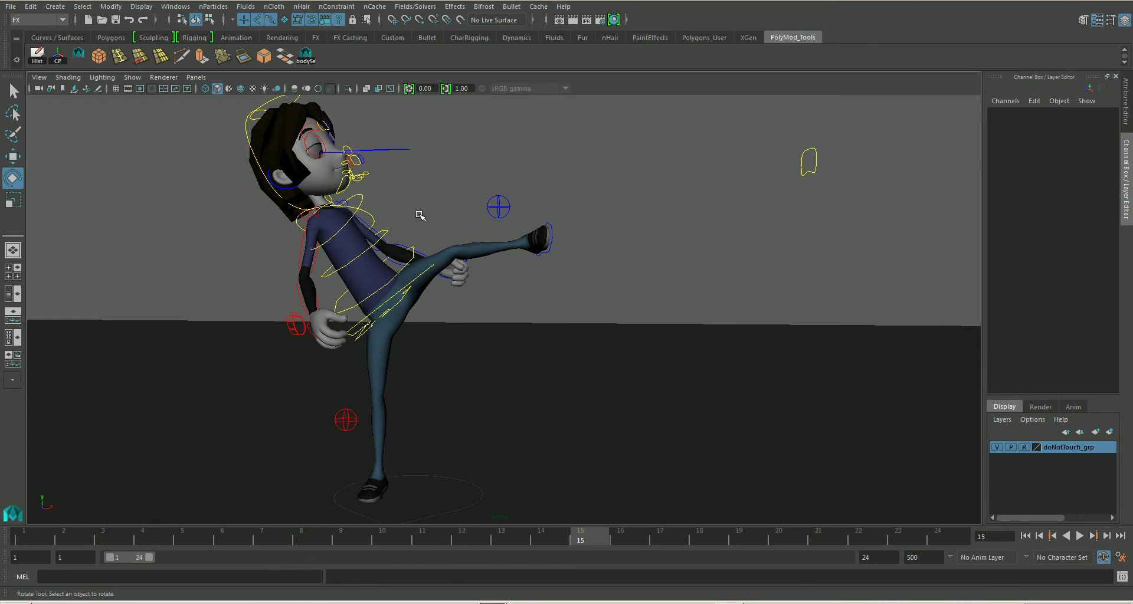
pyautogui.click(358, 260)
pyautogui.moveTo(386, 260); pyautogui.dragTo(392, 257)
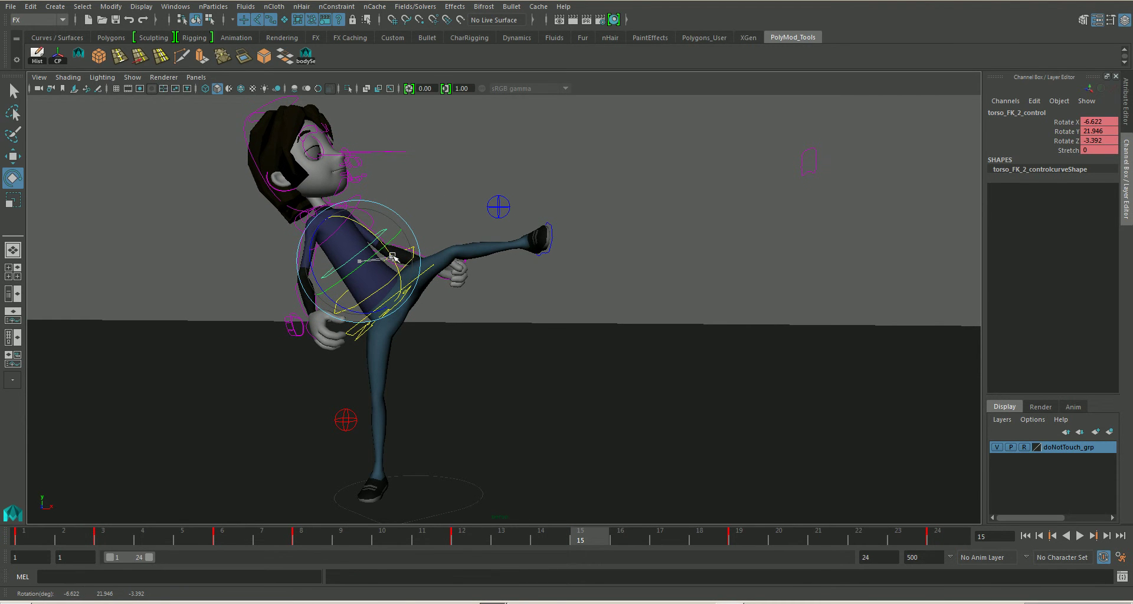
# Step: Tilt chest_IK_control slightly back and head_IK_control further back
pyautogui.click(414, 198)
pyautogui.click(349, 222)
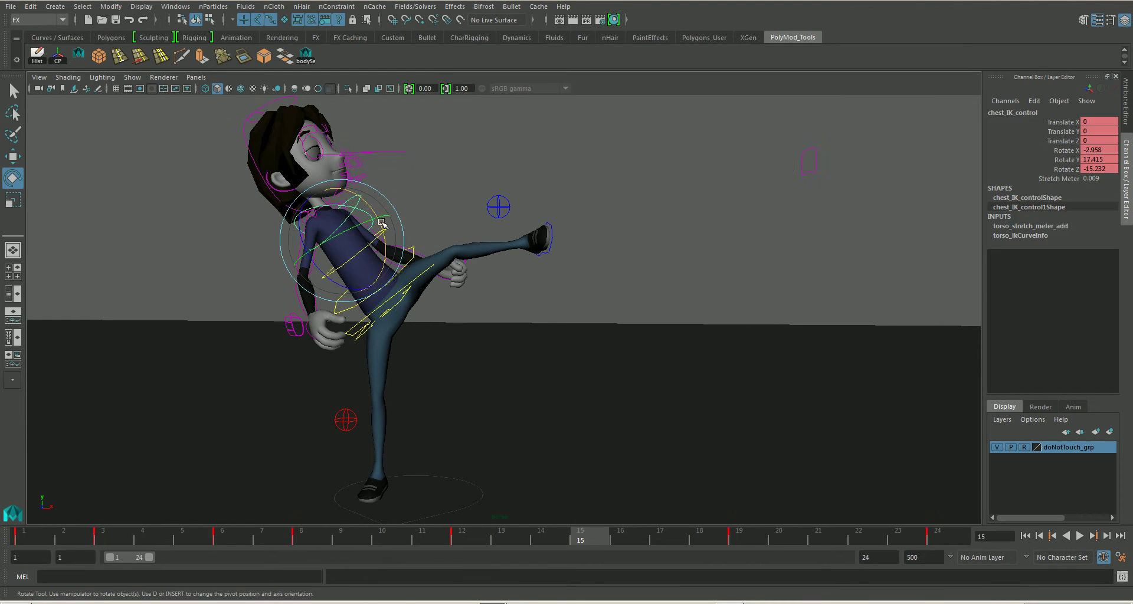
pyautogui.moveTo(379, 215); pyautogui.dragTo(376, 205)
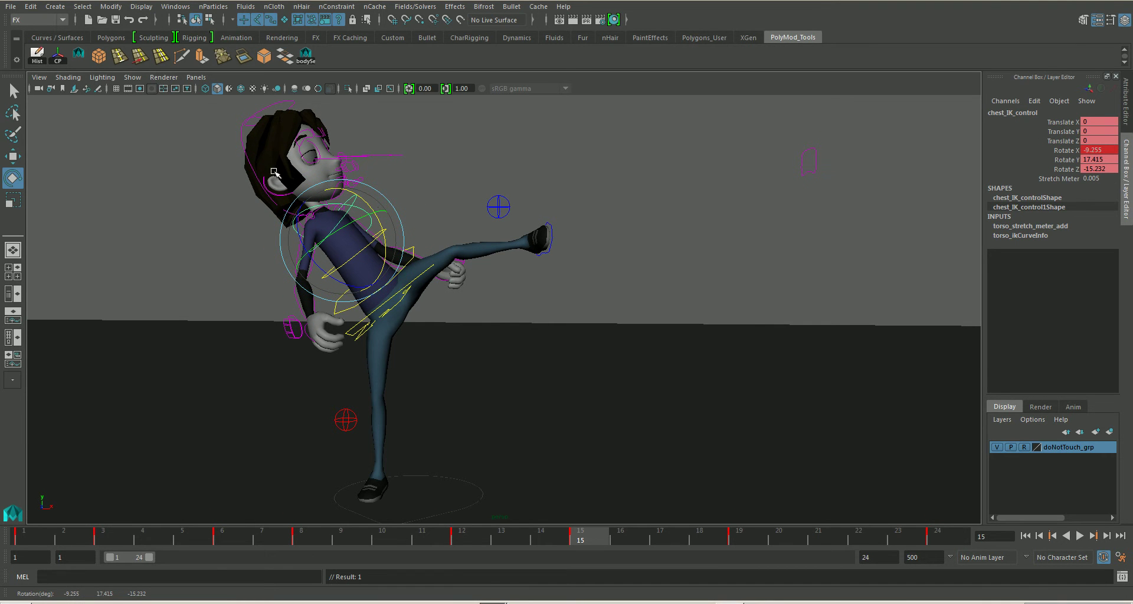
pyautogui.click(252, 166)
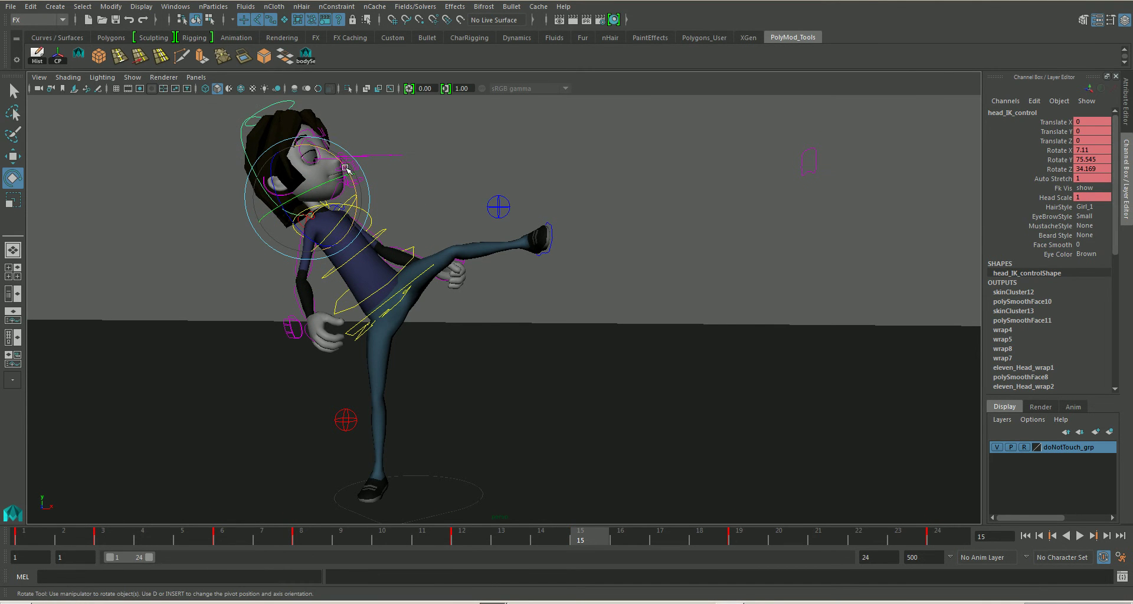
pyautogui.moveTo(346, 168); pyautogui.dragTo(387, 282)
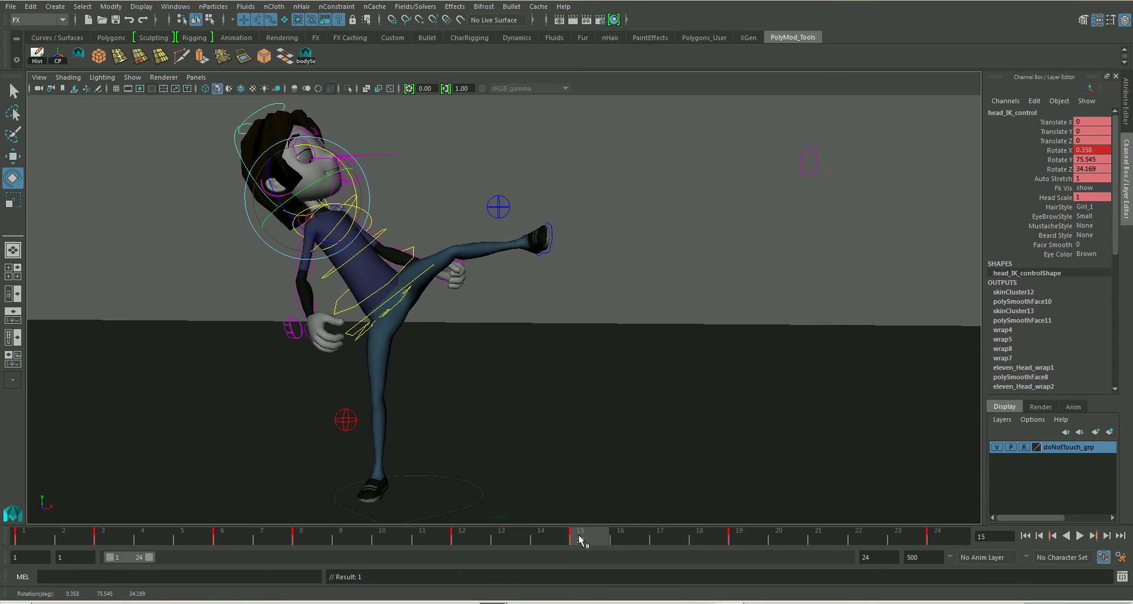
# Step: Review playback, tilt the head and chest back more at frame 15, and check frame 16
pyautogui.hotkey('alt', 'v')
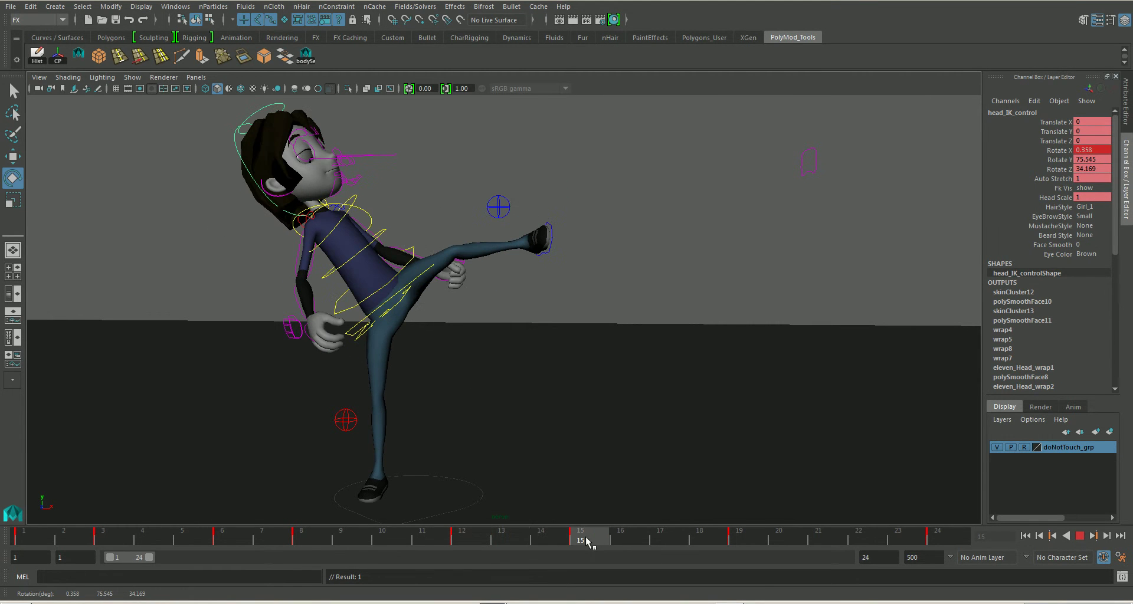
pyautogui.click(588, 540)
pyautogui.moveTo(352, 231)
pyautogui.mouseDown()
pyautogui.moveTo(356, 217)
pyautogui.moveTo(382, 224)
pyautogui.mouseUp()
pyautogui.click(435, 218)
pyautogui.click(378, 216)
pyautogui.moveTo(580, 536)
pyautogui.mouseDown()
pyautogui.moveTo(622, 537)
pyautogui.moveTo(583, 550)
pyautogui.moveTo(612, 550)
pyautogui.moveTo(458, 545)
pyautogui.moveTo(522, 537)
pyautogui.moveTo(789, 558)
pyautogui.moveTo(506, 541)
pyautogui.moveTo(578, 544)
pyautogui.moveTo(570, 492)
pyautogui.mouseUp()
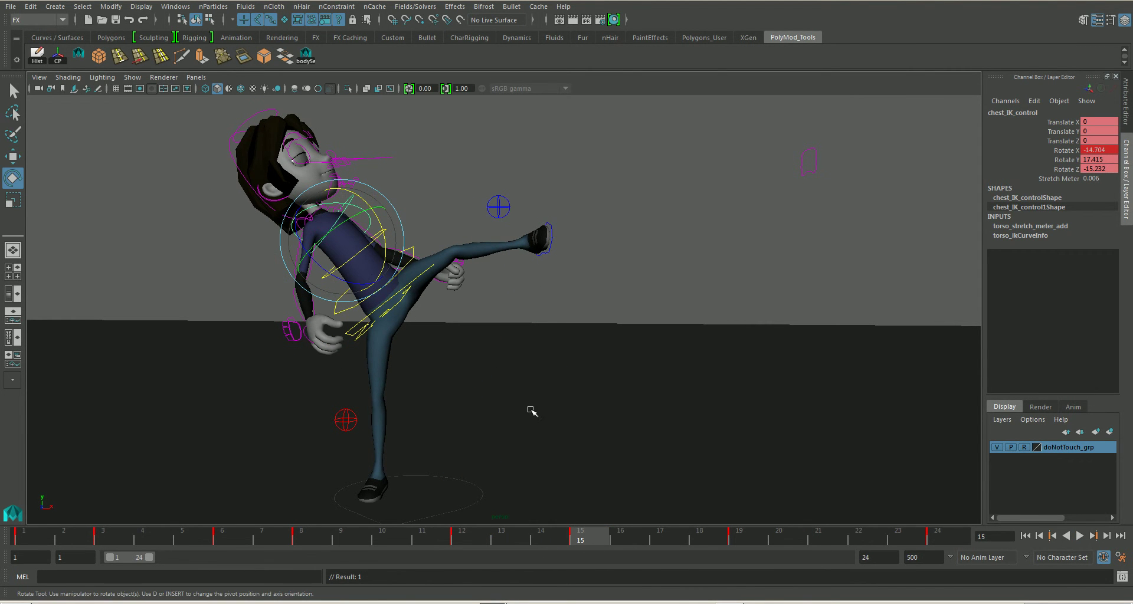
# Step: Nudge body_control slightly along Z at frame 15 with the Move tool
pyautogui.moveTo(532, 411)
pyautogui.keyDown('alt'); pyautogui.mouseDown()
pyautogui.moveTo(409, 407)
pyautogui.moveTo(423, 402)
pyautogui.moveTo(423, 417)
pyautogui.moveTo(458, 355)
pyautogui.mouseUp(); pyautogui.keyUp('alt')
pyautogui.click(491, 341)
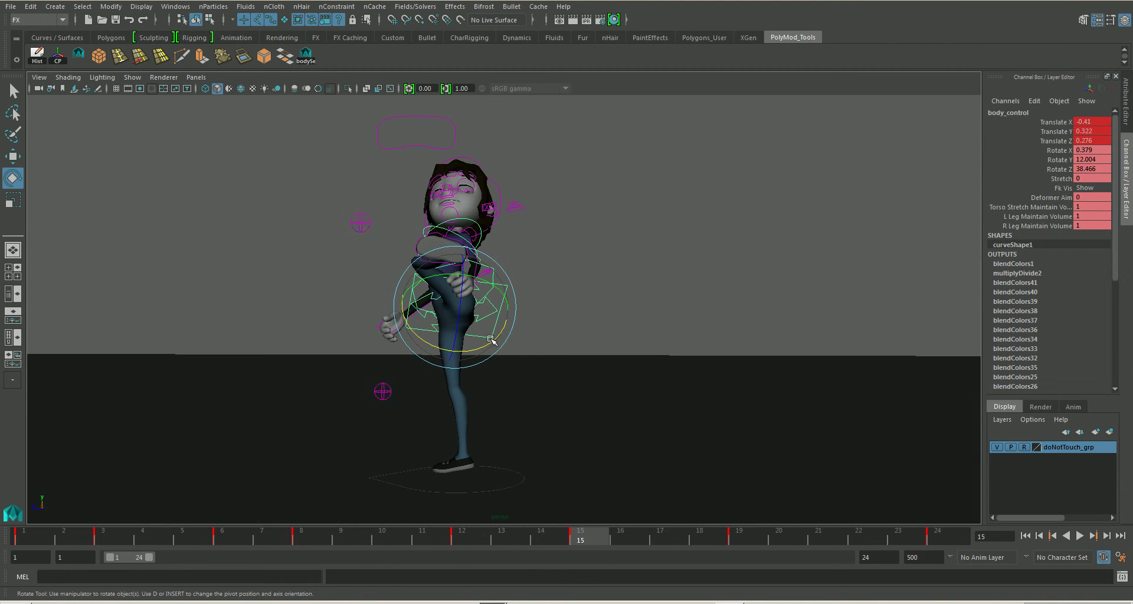
pyautogui.press('w')
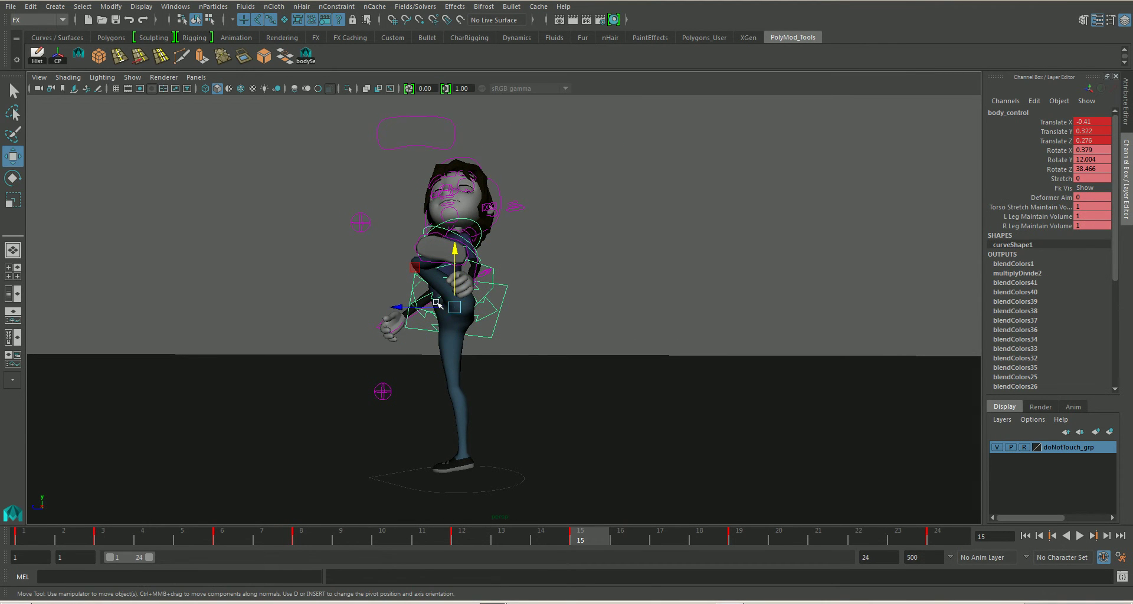
pyautogui.moveTo(435, 305); pyautogui.dragTo(437, 308)
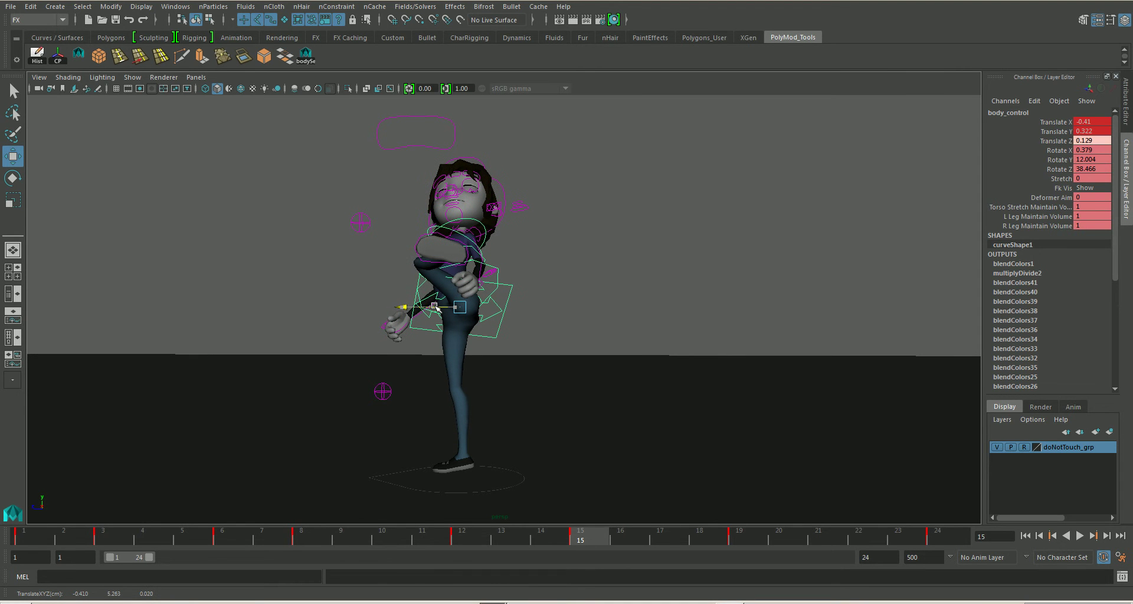
# Step: Compare the pose with frame 13 and play back the kick, stopping at frame 15
pyautogui.keyDown('alt'); pyautogui.moveTo(475, 337); pyautogui.dragTo(602, 371); pyautogui.keyUp('alt')
pyautogui.keyDown('alt'); pyautogui.moveTo(542, 390); pyautogui.dragTo(514, 389); pyautogui.keyUp('alt')
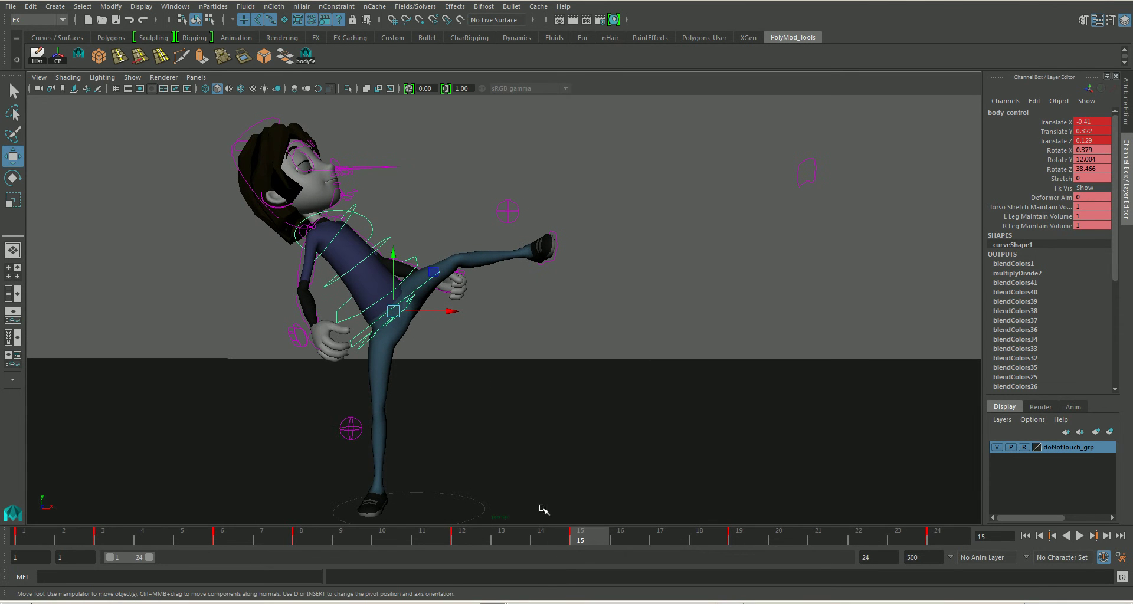
pyautogui.moveTo(580, 541)
pyautogui.mouseDown()
pyautogui.moveTo(455, 535)
pyautogui.moveTo(581, 542)
pyautogui.mouseUp()
pyautogui.keyDown('alt'); pyautogui.moveTo(448, 387); pyautogui.dragTo(438, 399); pyautogui.keyUp('alt')
pyautogui.keyDown('alt'); pyautogui.moveTo(506, 447); pyautogui.dragTo(542, 448); pyautogui.keyUp('alt')
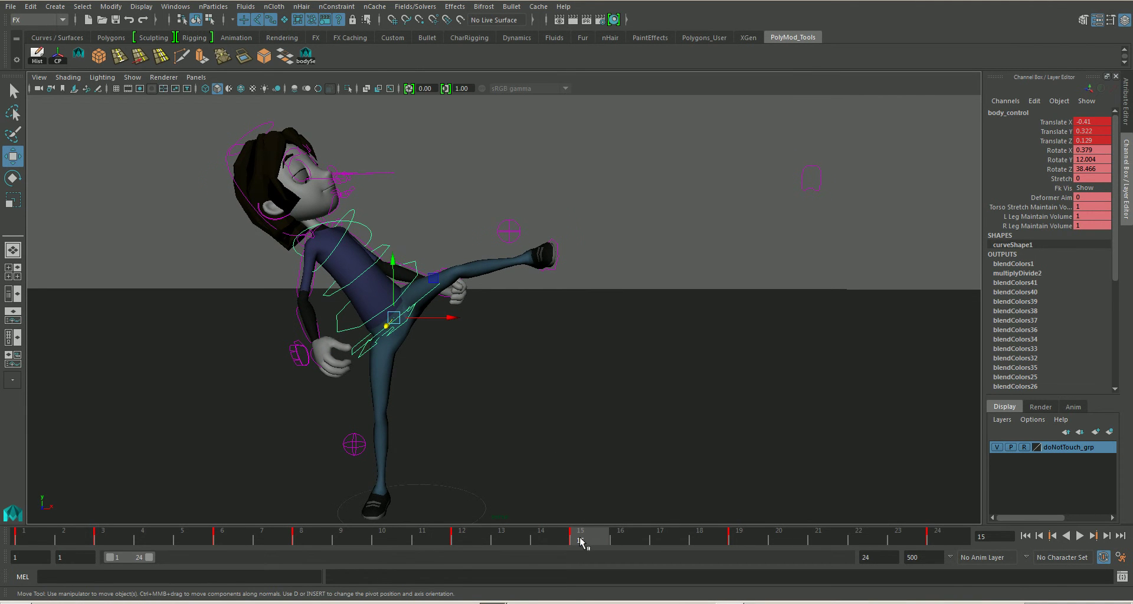
pyautogui.hotkey('alt', 'v')
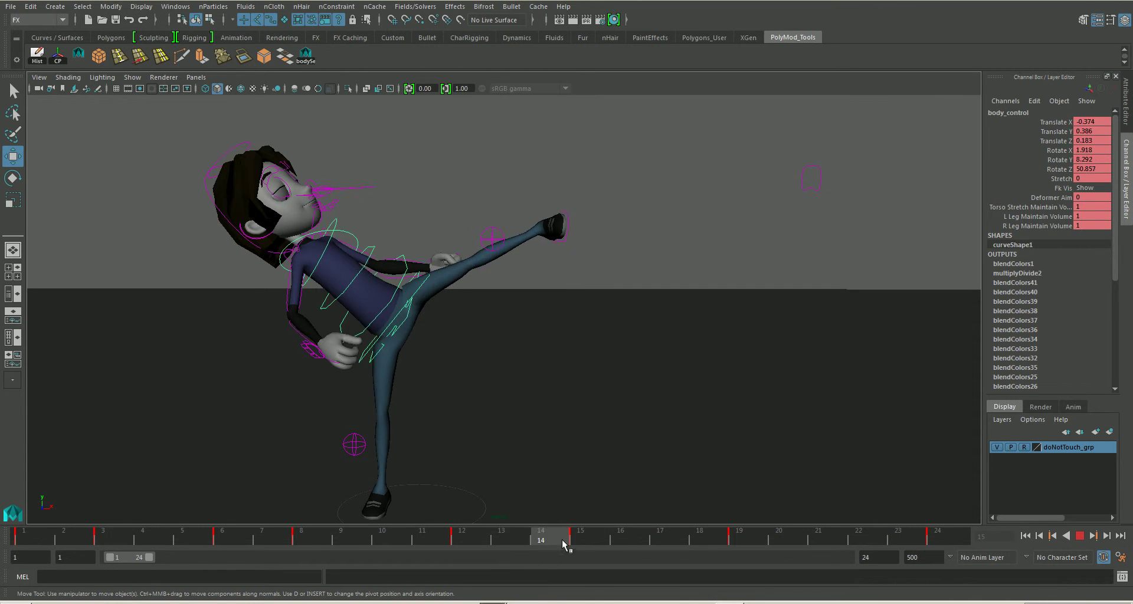
pyautogui.click(578, 541)
pyautogui.moveTo(454, 300)
pyautogui.keyDown('alt'); pyautogui.mouseDown()
pyautogui.moveTo(429, 264)
pyautogui.moveTo(507, 307)
pyautogui.moveTo(595, 329)
pyautogui.moveTo(470, 325)
pyautogui.mouseUp(); pyautogui.keyUp('alt')
# Step: Swing the left shoulder and bend the left elbow in across the chest, keying the elbow
pyautogui.click(612, 220)
pyautogui.moveTo(616, 225)
pyautogui.keyDown('alt'); pyautogui.mouseDown()
pyautogui.moveTo(683, 242)
pyautogui.moveTo(538, 258)
pyautogui.moveTo(607, 301)
pyautogui.mouseUp(); pyautogui.keyUp('alt')
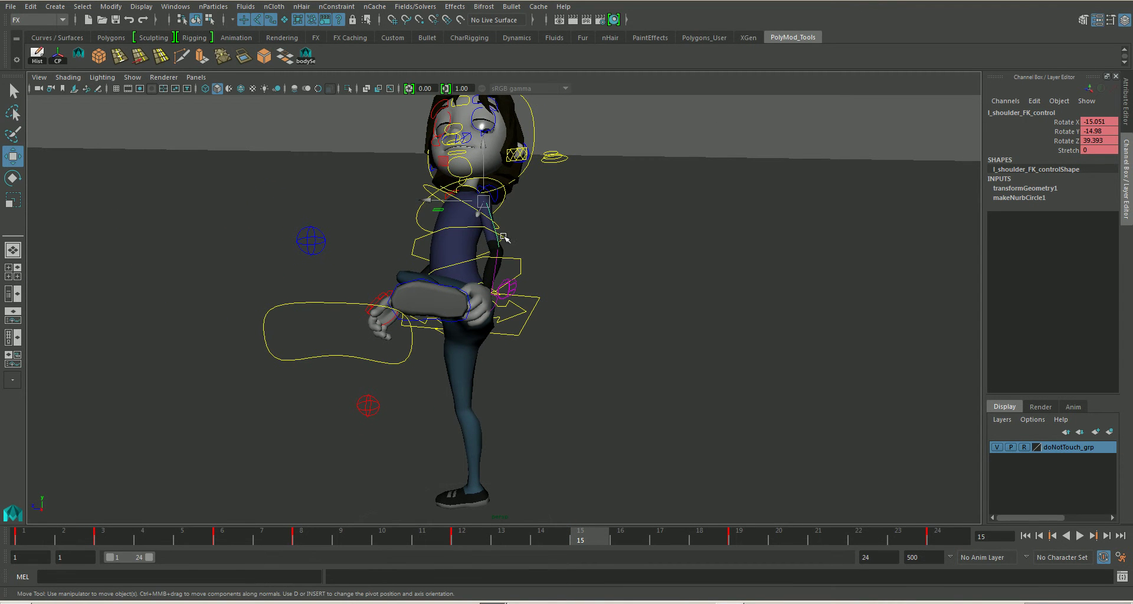
pyautogui.press('e')
pyautogui.moveTo(494, 218)
pyautogui.mouseDown()
pyautogui.moveTo(529, 254)
pyautogui.moveTo(557, 255)
pyautogui.mouseUp()
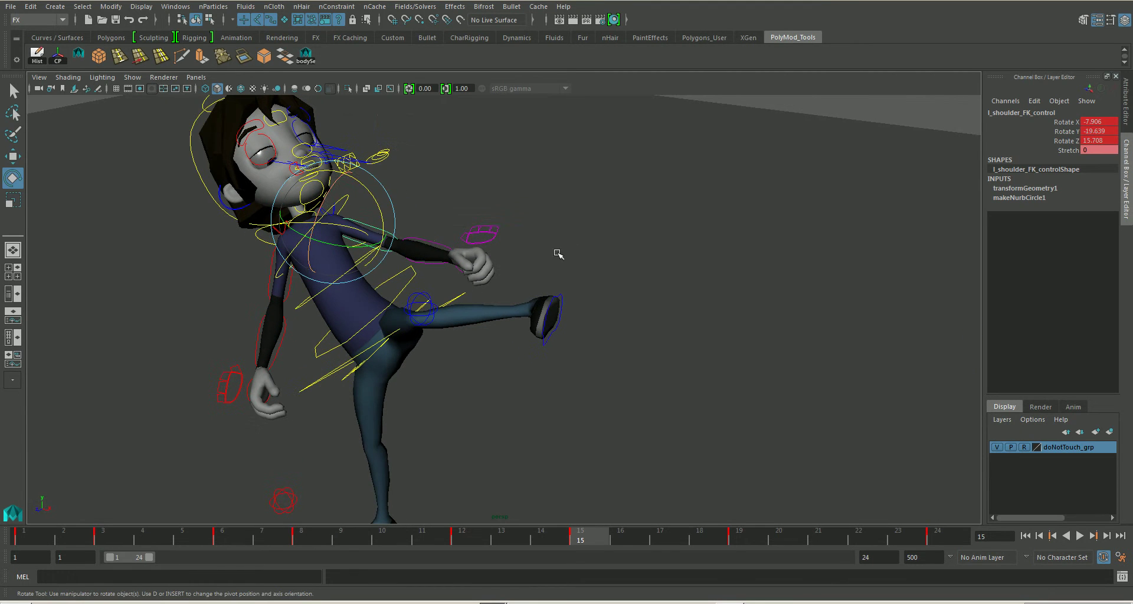
pyautogui.click(436, 245)
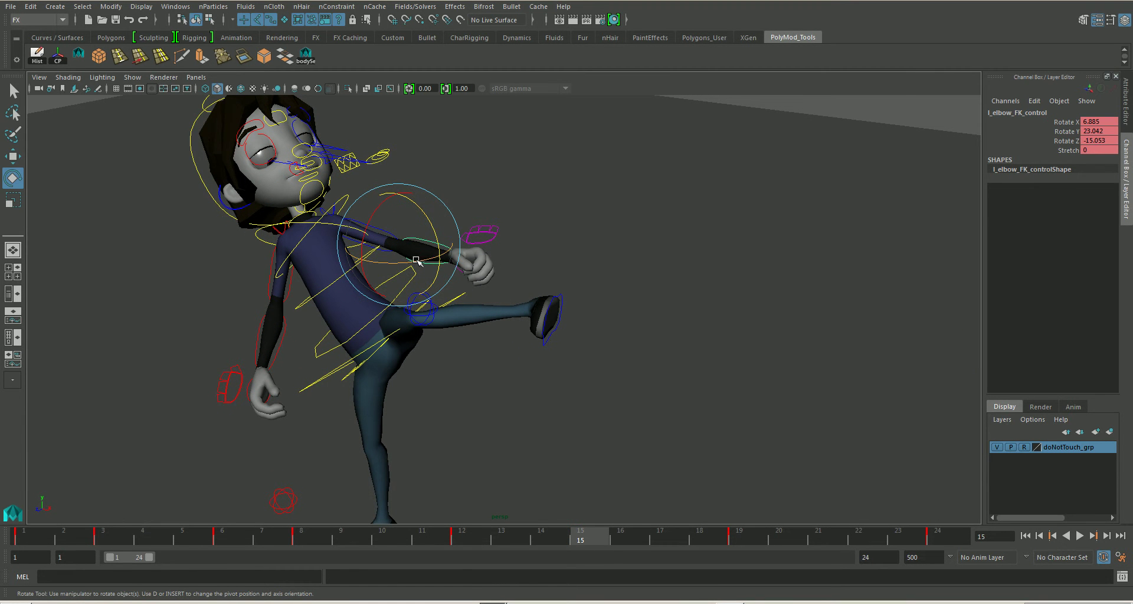
pyautogui.moveTo(415, 261); pyautogui.dragTo(370, 259)
pyautogui.press('s')
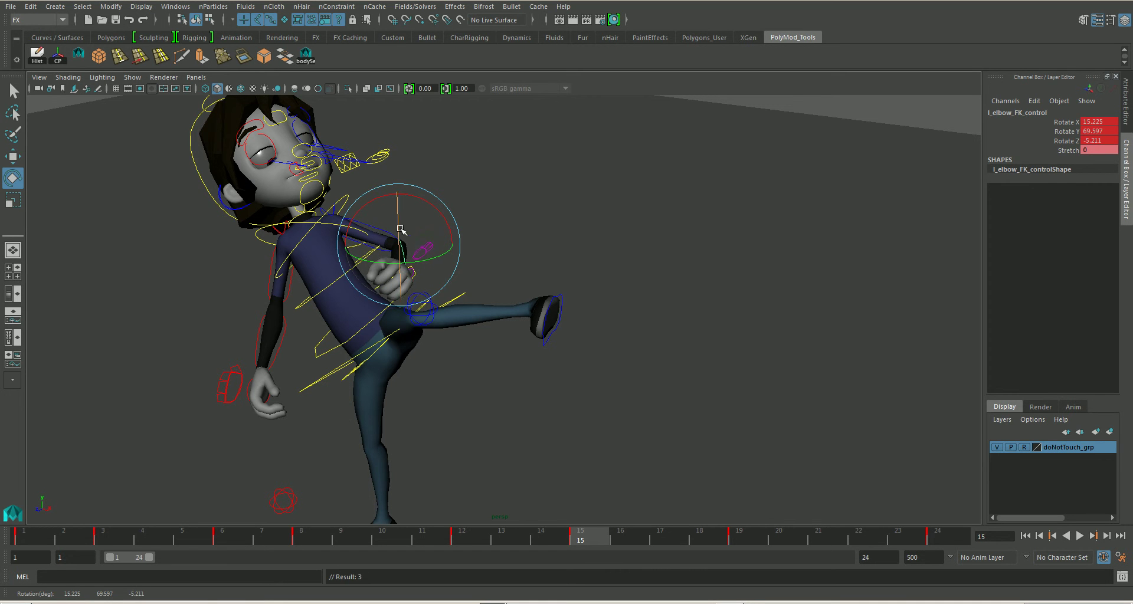
# Step: Refine and key the left shoulder and elbow rotations, checking frames 13–16
pyautogui.click(485, 216)
pyautogui.click(381, 230)
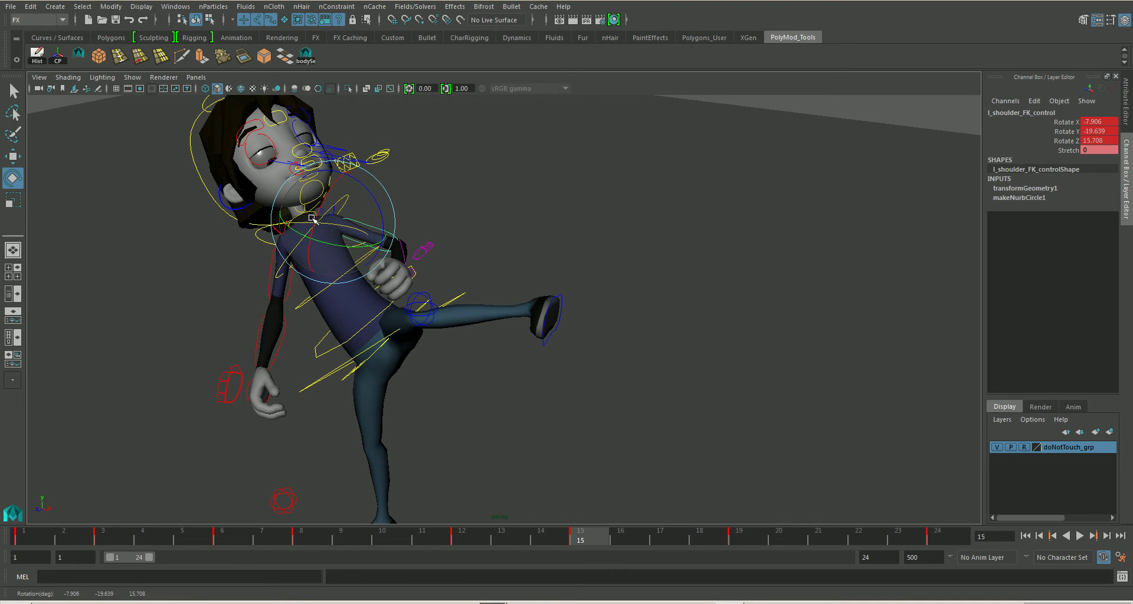
pyautogui.moveTo(325, 219)
pyautogui.mouseDown()
pyautogui.moveTo(481, 321)
pyautogui.moveTo(548, 449)
pyautogui.mouseUp()
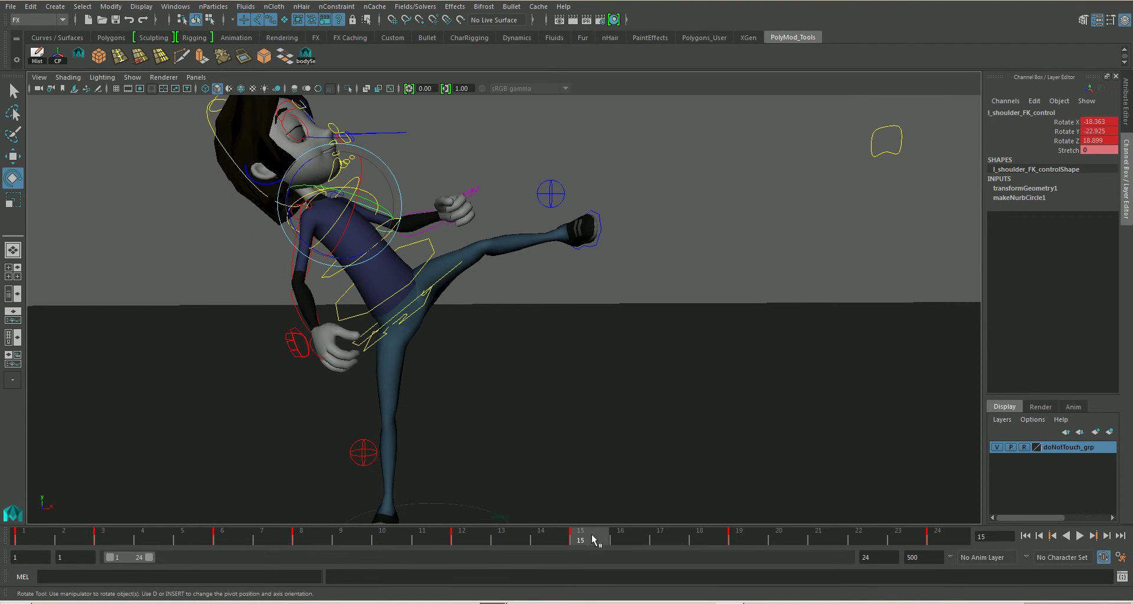
pyautogui.moveTo(583, 539)
pyautogui.mouseDown()
pyautogui.moveTo(508, 538)
pyautogui.moveTo(662, 537)
pyautogui.moveTo(543, 538)
pyautogui.moveTo(578, 537)
pyautogui.mouseUp()
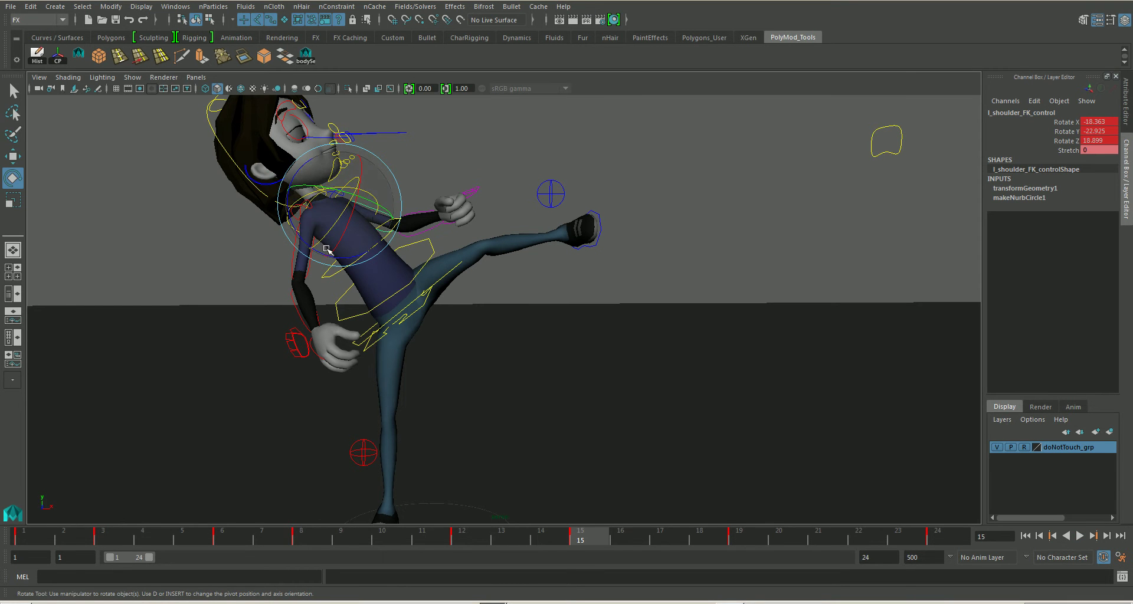
pyautogui.moveTo(314, 250); pyautogui.dragTo(328, 253)
pyautogui.press('s')
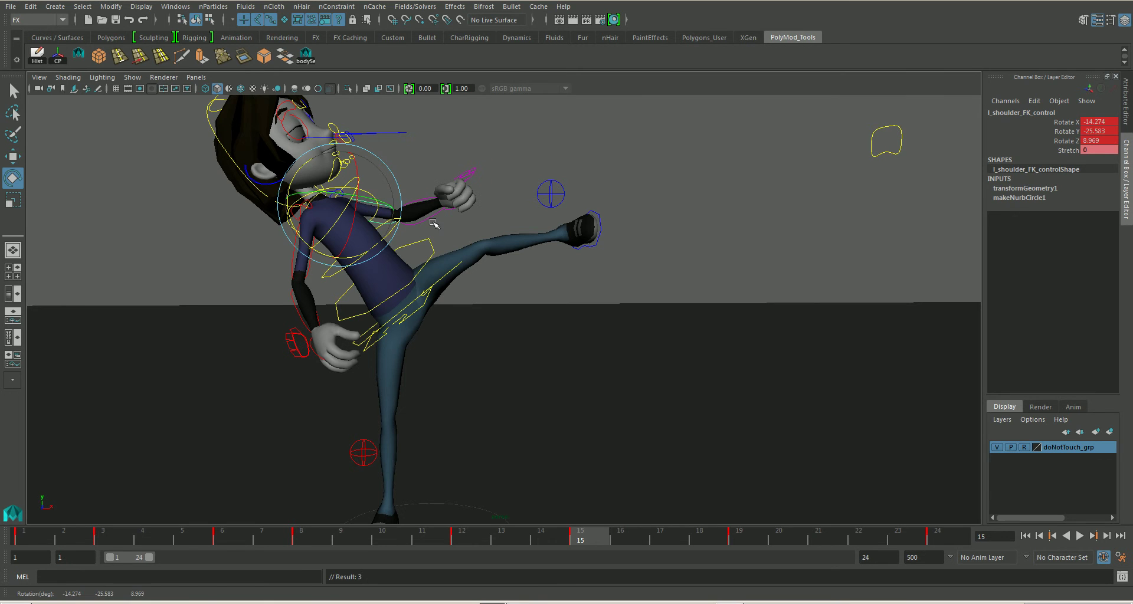
pyautogui.click(429, 217)
pyautogui.moveTo(418, 213); pyautogui.dragTo(413, 209)
pyautogui.press('s')
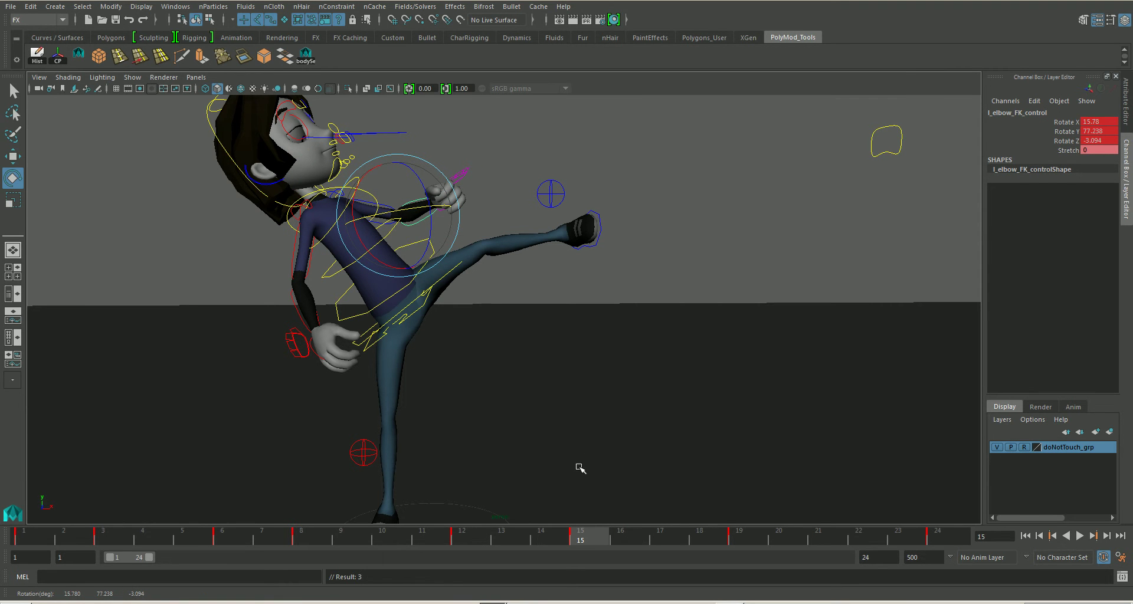
# Step: Key the left clavicle control at frame 15 and rotate it to adjust the arm
pyautogui.keyDown('alt'); pyautogui.moveTo(583, 484); pyautogui.dragTo(627, 304); pyautogui.keyUp('alt')
pyautogui.keyDown('alt'); pyautogui.moveTo(627, 304); pyautogui.dragTo(556, 324, button='middle'); pyautogui.keyUp('alt')
pyautogui.keyDown('alt'); pyautogui.moveTo(557, 323); pyautogui.dragTo(488, 314); pyautogui.keyUp('alt')
pyautogui.scroll(2, 660, 336)
pyautogui.scroll(2, 660, 336)
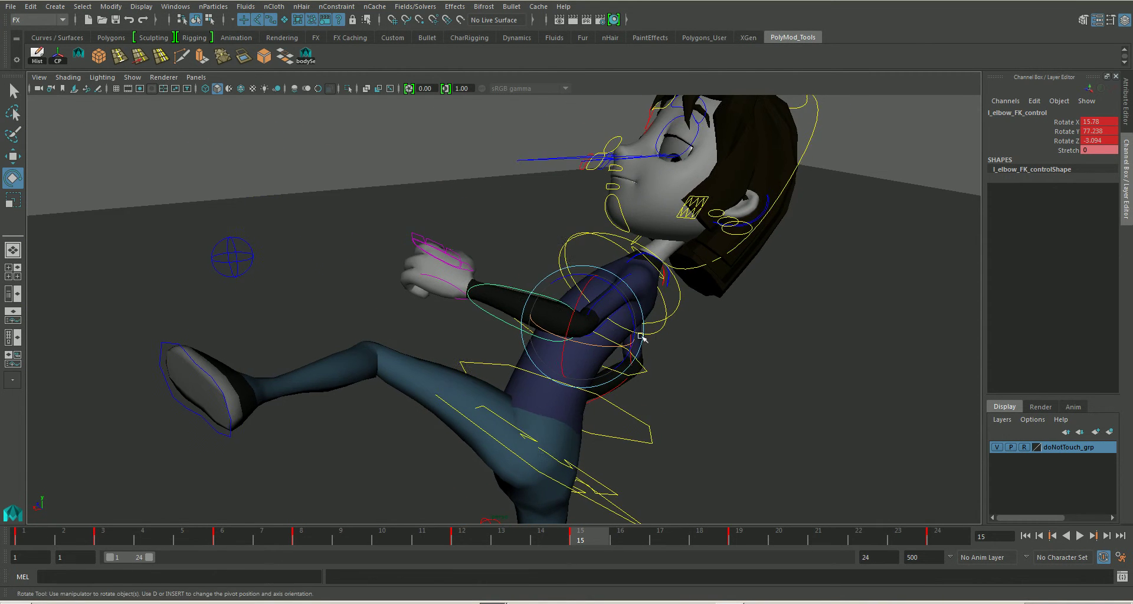
pyautogui.moveTo(659, 336)
pyautogui.keyDown('alt'); pyautogui.mouseDown()
pyautogui.moveTo(701, 351)
pyautogui.moveTo(640, 326)
pyautogui.moveTo(622, 273)
pyautogui.mouseUp(); pyautogui.keyUp('alt')
pyautogui.click(622, 273)
pyautogui.click(521, 236)
pyautogui.moveTo(521, 236)
pyautogui.keyDown('alt'); pyautogui.mouseDown()
pyautogui.moveTo(539, 278)
pyautogui.moveTo(587, 263)
pyautogui.moveTo(298, 332)
pyautogui.moveTo(267, 328)
pyautogui.moveTo(283, 354)
pyautogui.mouseUp(); pyautogui.keyUp('alt')
pyautogui.hotkey('shift', 'e')
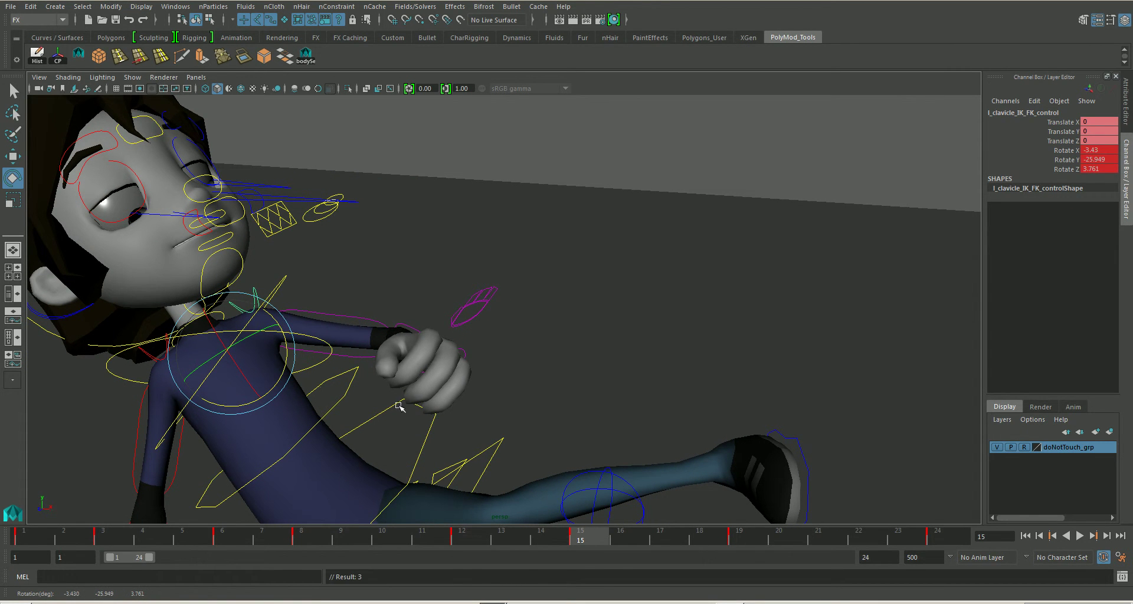
pyautogui.moveTo(415, 408)
pyautogui.keyDown('alt'); pyautogui.mouseDown()
pyautogui.moveTo(400, 324)
pyautogui.moveTo(543, 349)
pyautogui.mouseUp(); pyautogui.keyUp('alt')
# Step: Scrub the kick to review the folded left-arm pose around frame 15
pyautogui.scroll(-5, 400, 324)
pyautogui.keyDown('alt'); pyautogui.moveTo(543, 349); pyautogui.dragTo(466, 322, button='middle'); pyautogui.keyUp('alt')
pyautogui.keyDown('alt'); pyautogui.moveTo(466, 322); pyautogui.dragTo(443, 352); pyautogui.keyUp('alt')
pyautogui.moveTo(588, 540)
pyautogui.mouseDown()
pyautogui.moveTo(525, 539)
pyautogui.moveTo(691, 536)
pyautogui.moveTo(515, 541)
pyautogui.moveTo(695, 540)
pyautogui.mouseUp()
pyautogui.moveTo(575, 543)
pyautogui.mouseDown()
pyautogui.moveTo(469, 536)
pyautogui.moveTo(576, 539)
pyautogui.mouseUp()
# Step: Swing and key the right shoulder, bending the right forearm up toward the belly
pyautogui.click(337, 279)
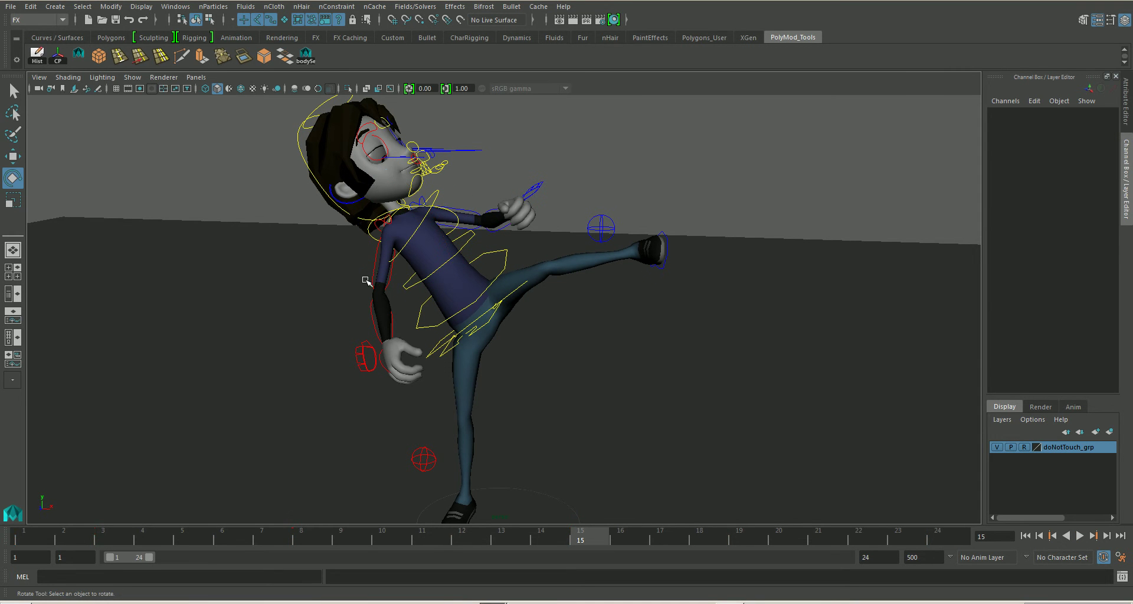
pyautogui.click(372, 278)
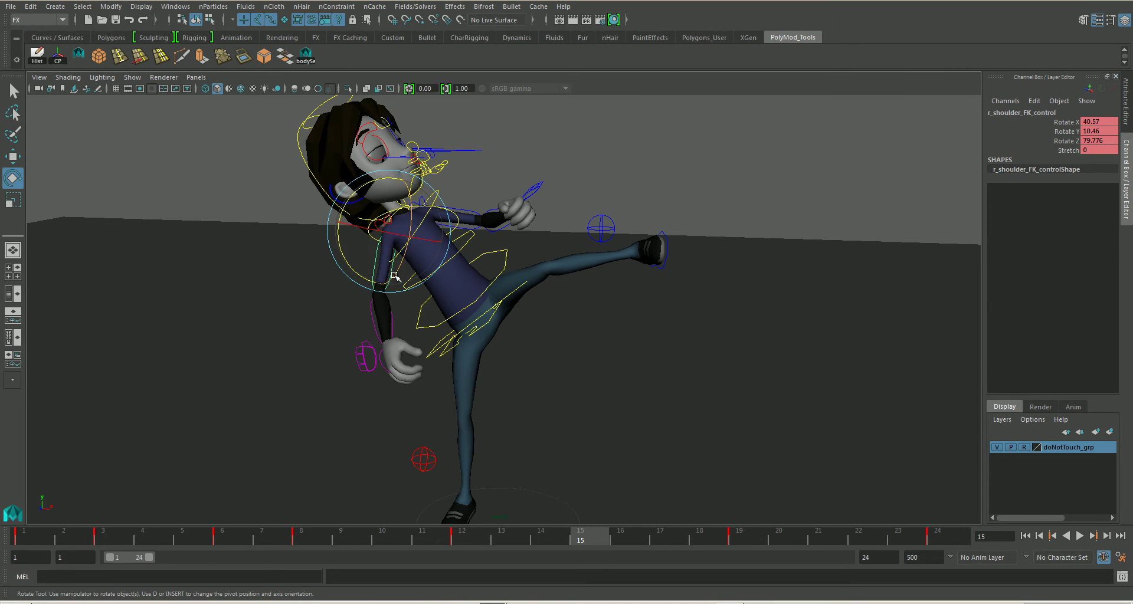
pyautogui.moveTo(387, 260)
pyautogui.mouseDown()
pyautogui.moveTo(404, 264)
pyautogui.moveTo(384, 311)
pyautogui.mouseUp()
pyautogui.hotkey('shift', 'e')
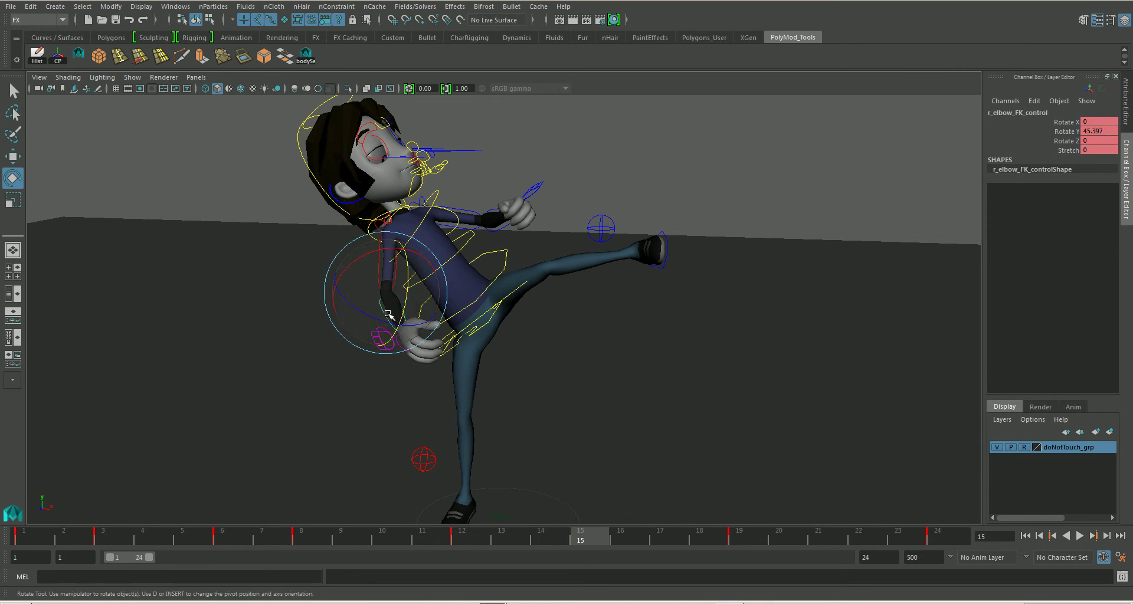
pyautogui.moveTo(407, 311)
pyautogui.mouseDown()
pyautogui.moveTo(416, 287)
pyautogui.moveTo(433, 319)
pyautogui.mouseUp()
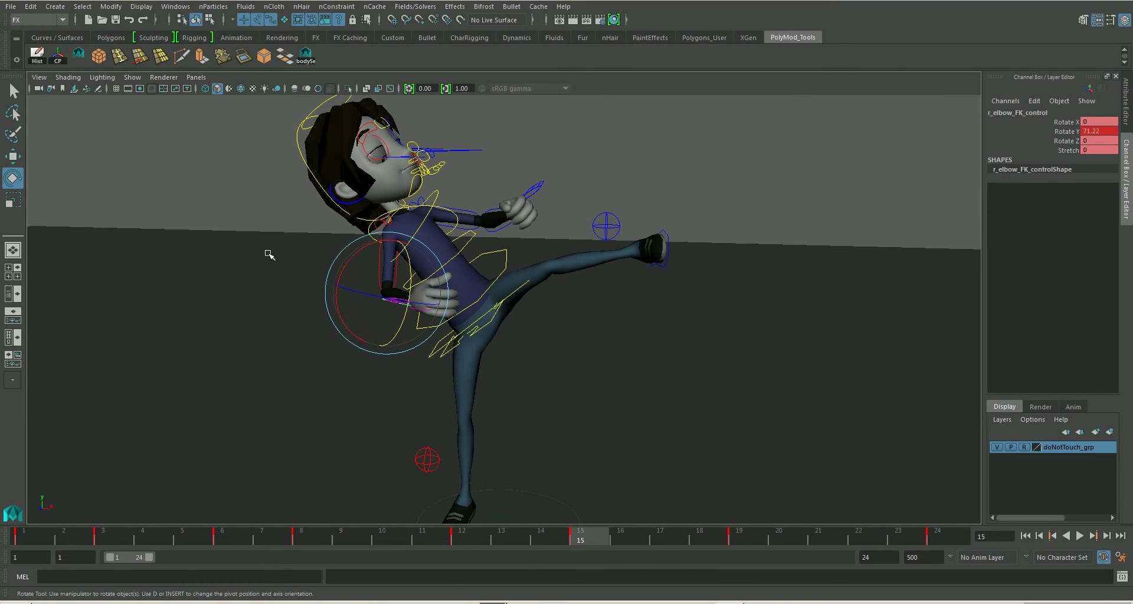
# Step: Key and slightly rotate the right clavicle, then adjust the right shoulder rotation
pyautogui.click(281, 256)
pyautogui.click(390, 223)
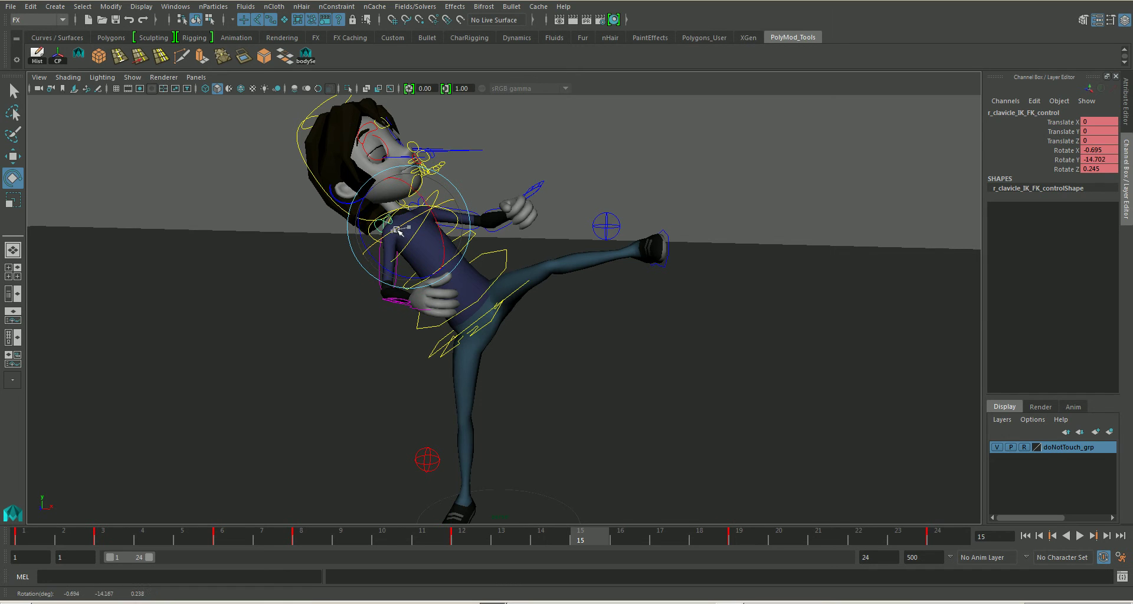
pyautogui.hotkey('shift', 'e')
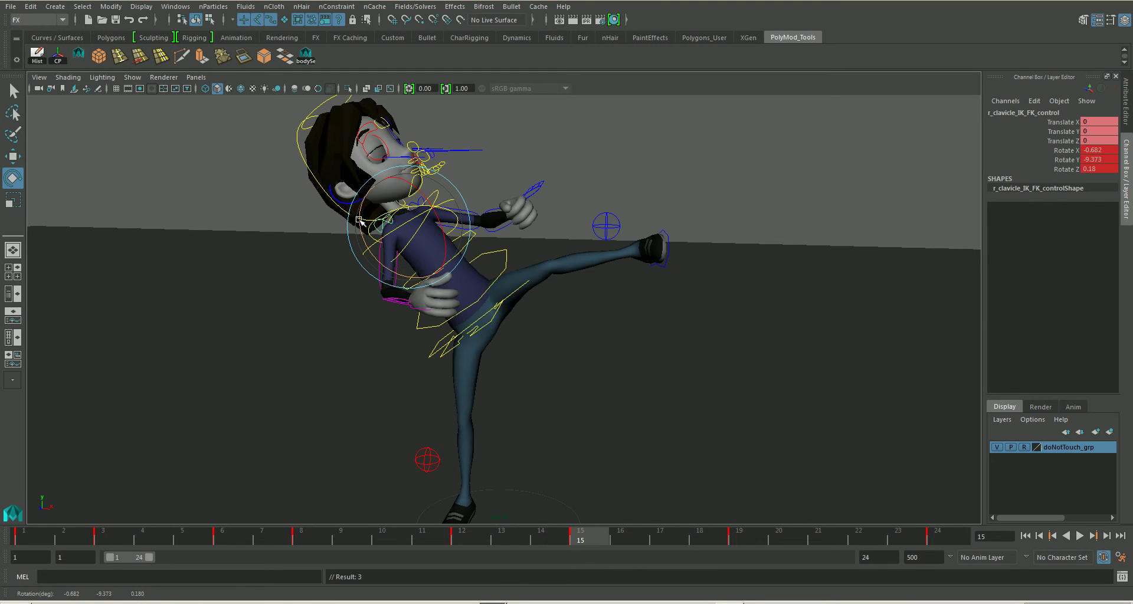
pyautogui.moveTo(360, 220); pyautogui.dragTo(360, 214)
pyautogui.click(341, 313)
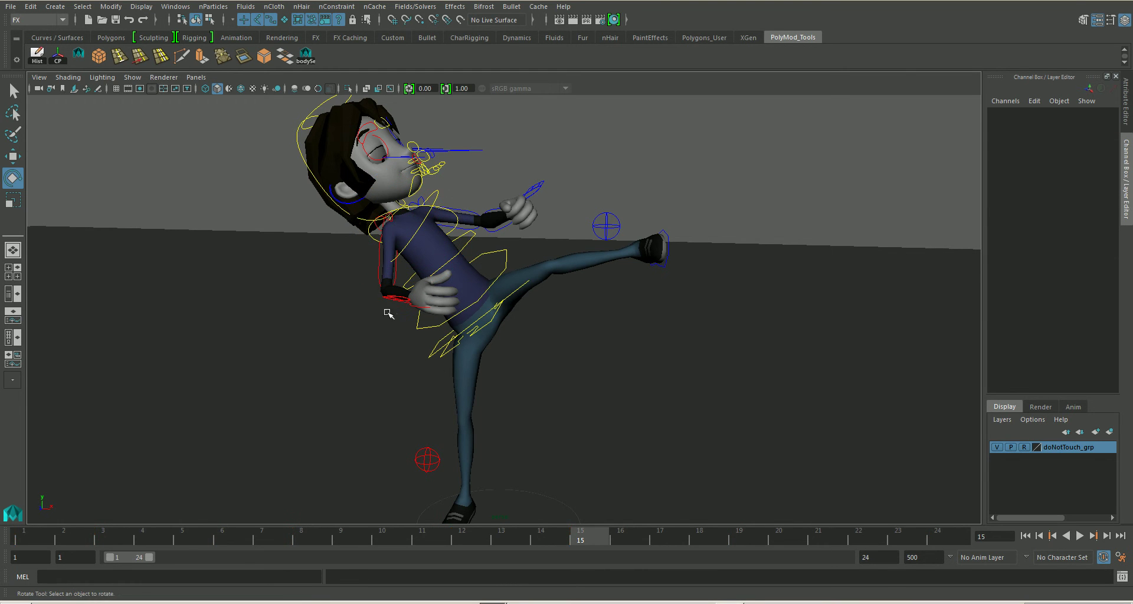
pyautogui.click(379, 276)
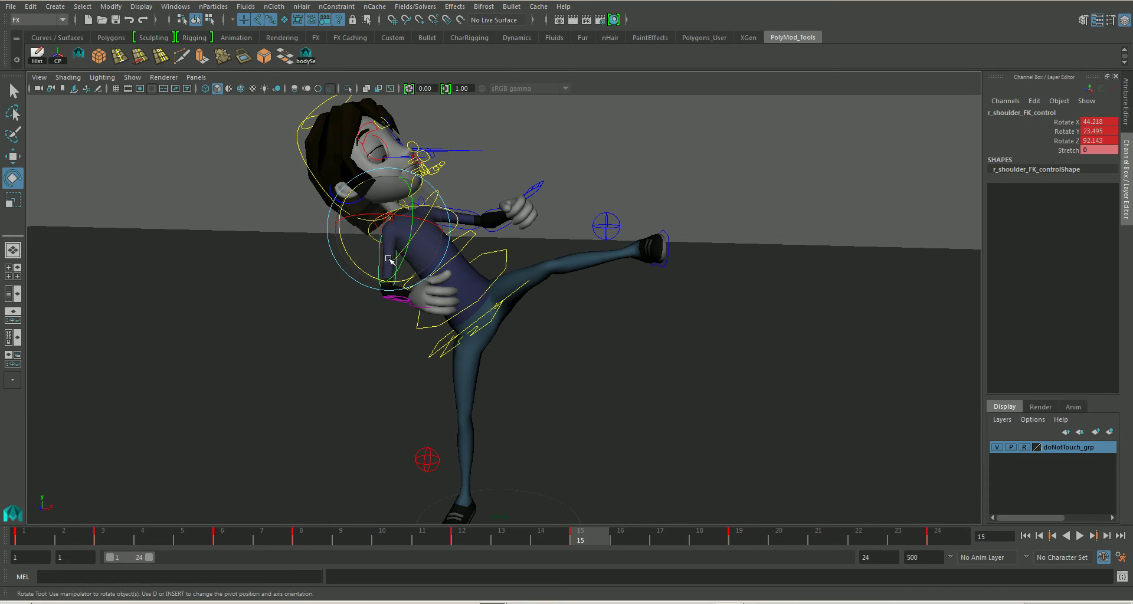
pyautogui.moveTo(385, 262); pyautogui.dragTo(388, 252)
pyautogui.click(390, 292)
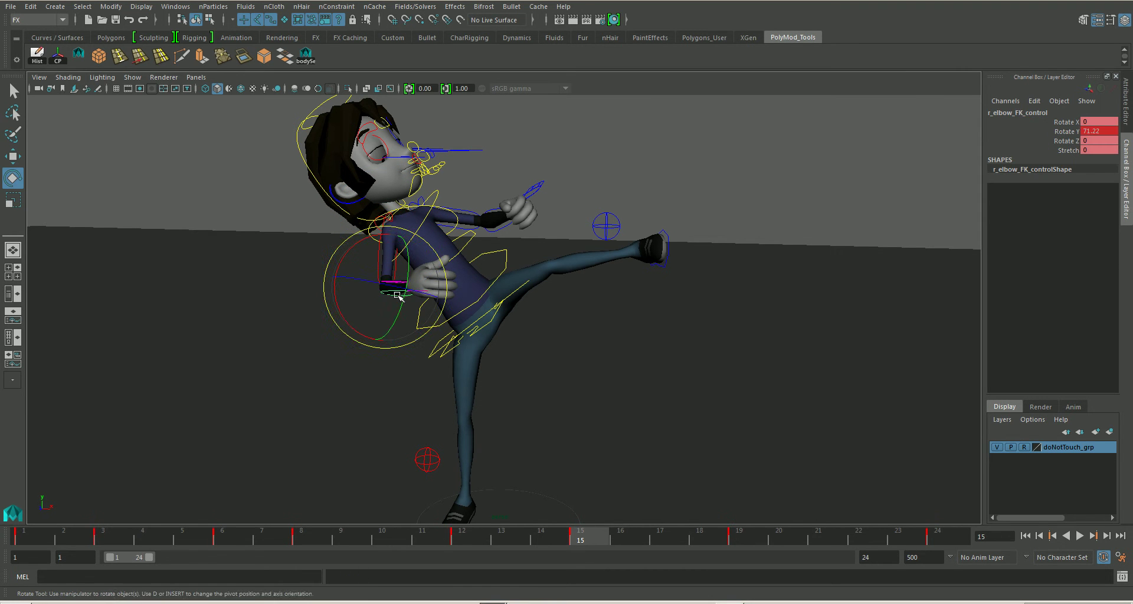
# Step: Play back the kick and scrub from frame 15 to the frame 21 standing pose
pyautogui.click(614, 539)
pyautogui.hotkey('alt', 'v')
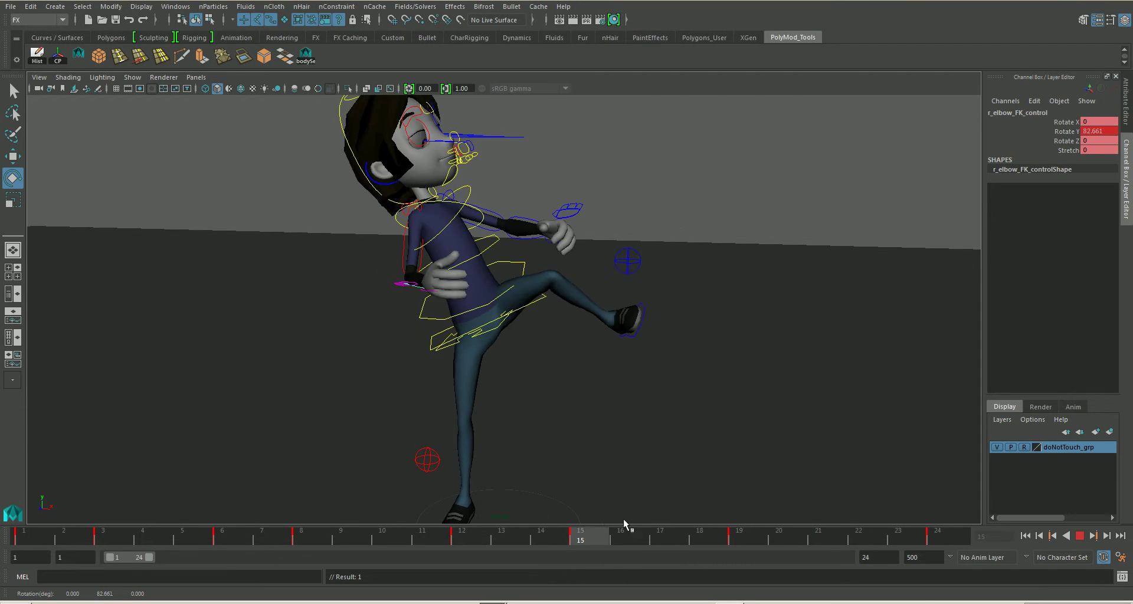
pyautogui.moveTo(637, 519)
pyautogui.mouseDown()
pyautogui.moveTo(579, 518)
pyautogui.moveTo(791, 543)
pyautogui.moveTo(318, 543)
pyautogui.moveTo(818, 543)
pyautogui.mouseUp()
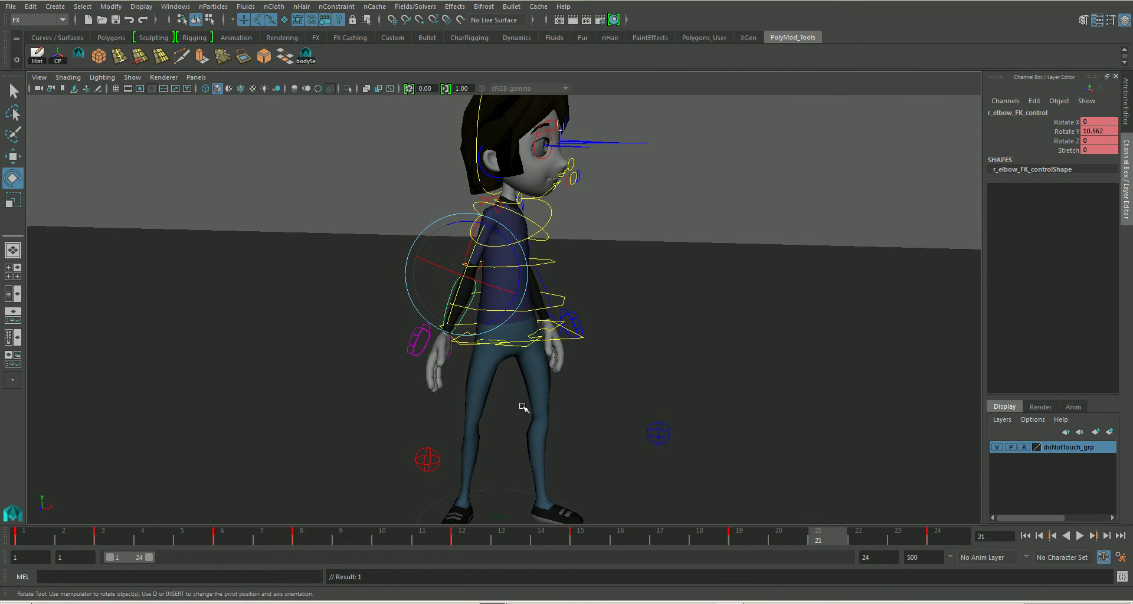
pyautogui.moveTo(523, 405)
pyautogui.keyDown('alt'); pyautogui.mouseDown()
pyautogui.moveTo(556, 420)
pyautogui.moveTo(463, 378)
pyautogui.moveTo(385, 396)
pyautogui.mouseUp(); pyautogui.keyUp('alt')
# Step: Hide the NURBS rig control curves in the viewport and clear the selection
pyautogui.click(132, 77)
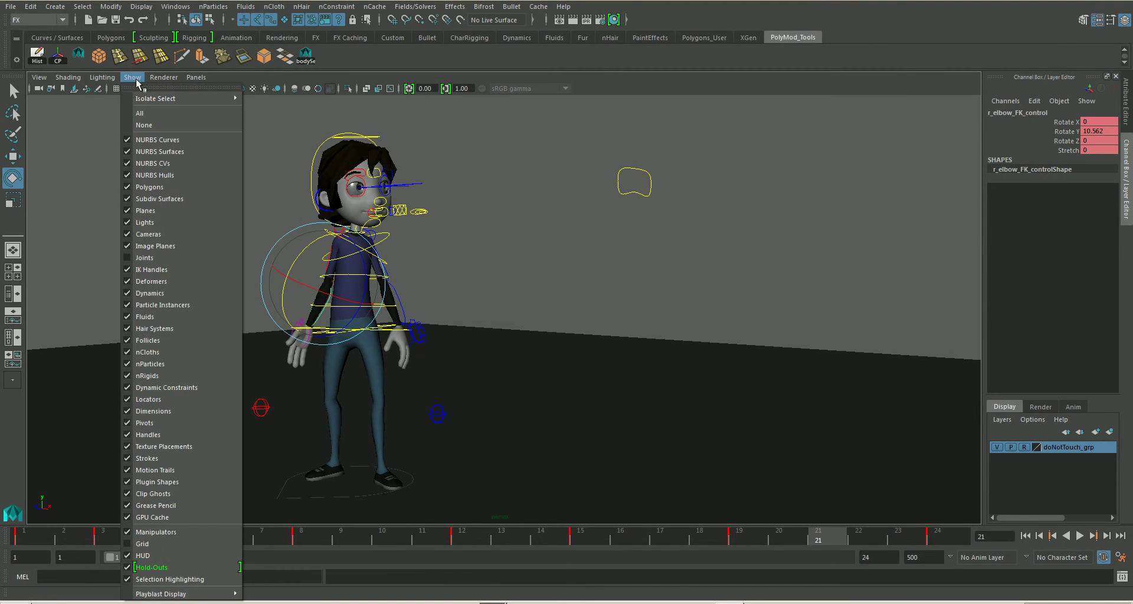
pyautogui.click(151, 138)
pyautogui.keyDown('alt'); pyautogui.moveTo(442, 271); pyautogui.dragTo(452, 275); pyautogui.keyUp('alt')
pyautogui.click(452, 274)
# Step: Playblast the kick to a new movie ElevenRig_kickTest02, watch it, and close the player
pyautogui.rightClick(393, 529)
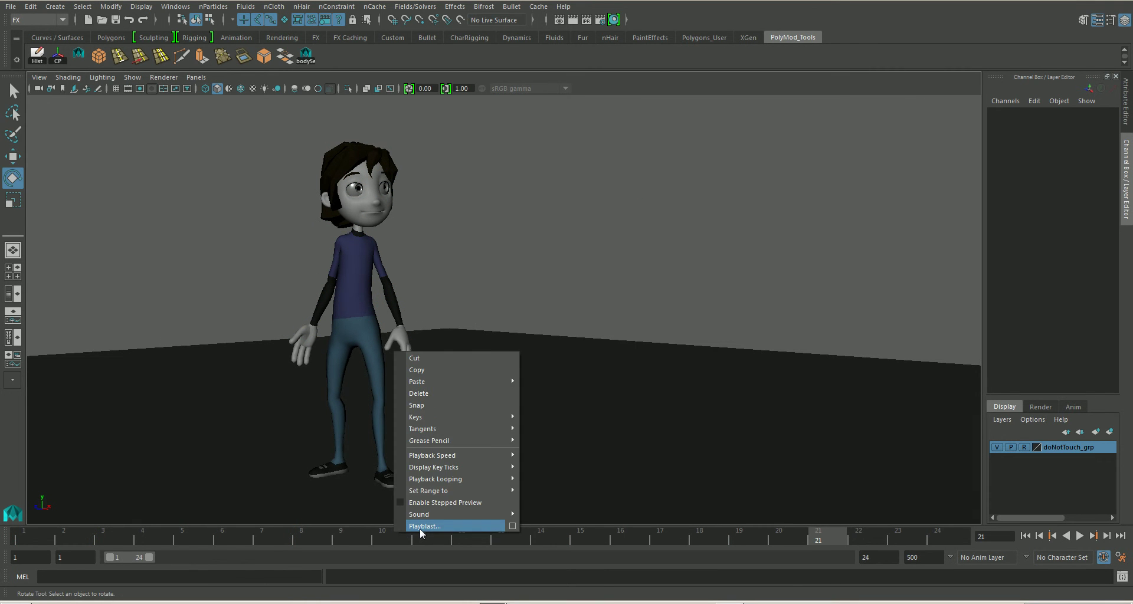
pyautogui.click(420, 529)
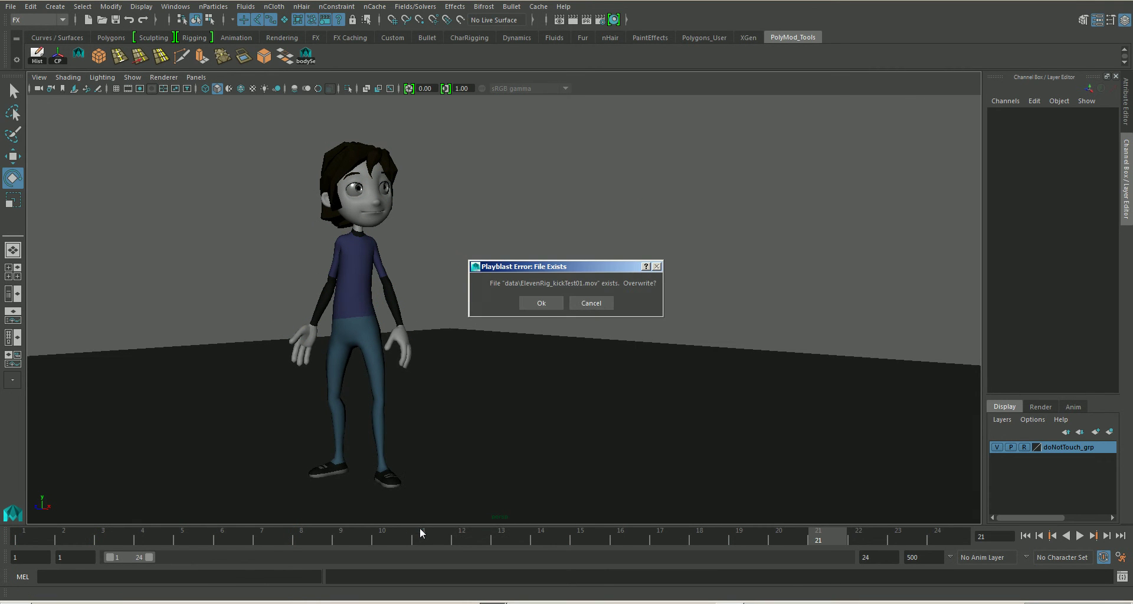
pyautogui.click(590, 304)
pyautogui.rightClick(539, 534)
pyautogui.click(652, 535)
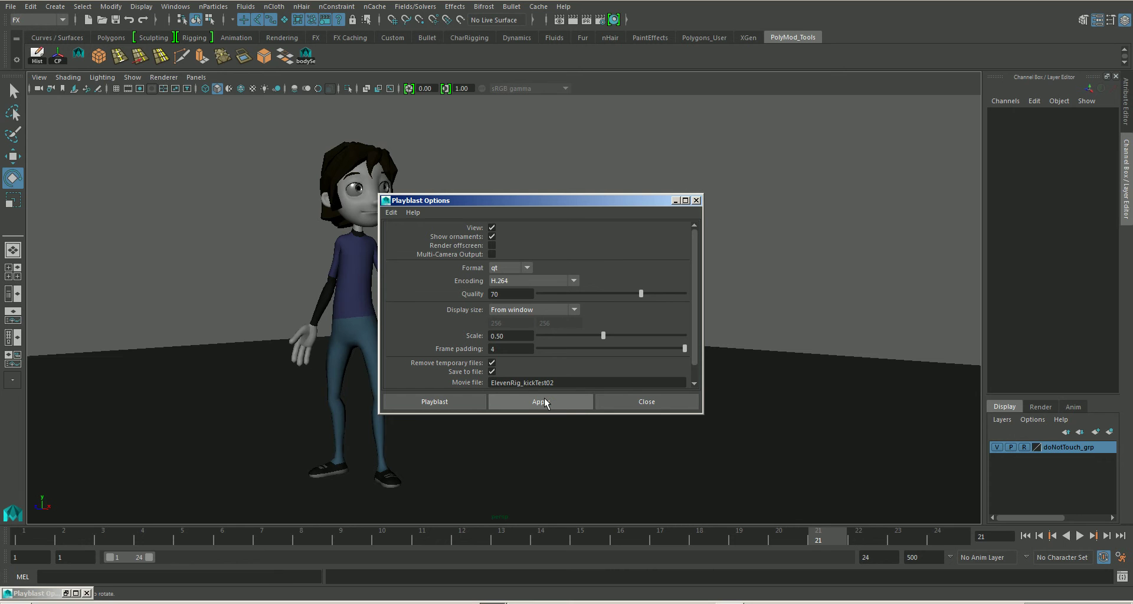
pyautogui.click(544, 402)
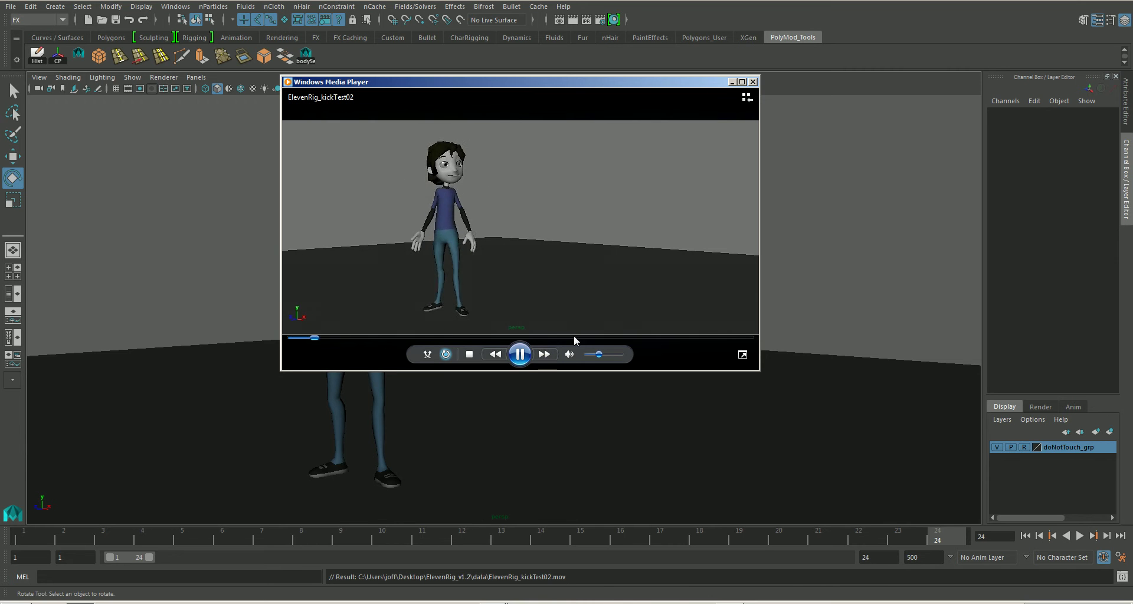
pyautogui.click(514, 412)
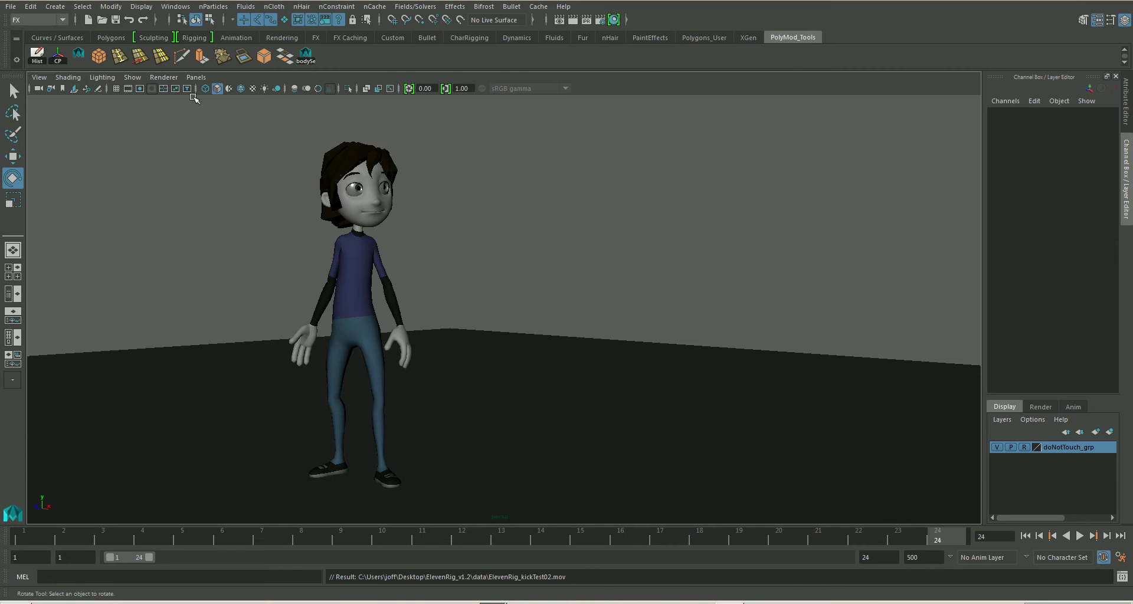
# Step: Show the rig control curves again and replay the kick through to the standing pose
pyautogui.click(132, 78)
pyautogui.click(154, 139)
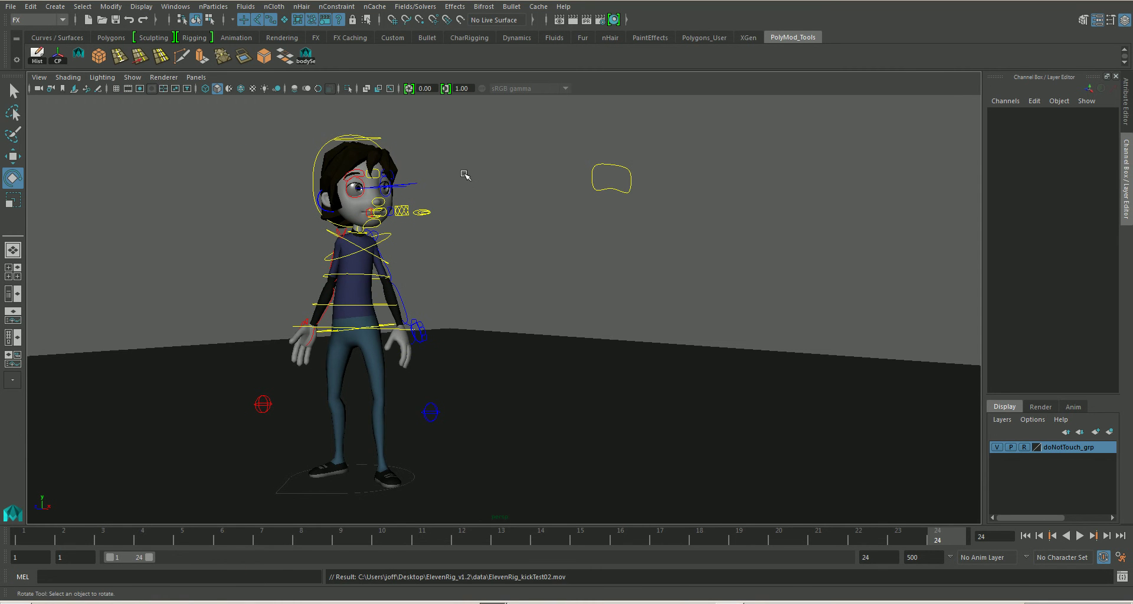
pyautogui.moveTo(236, 118); pyautogui.dragTo(489, 559)
pyautogui.hotkey('alt', 'v')
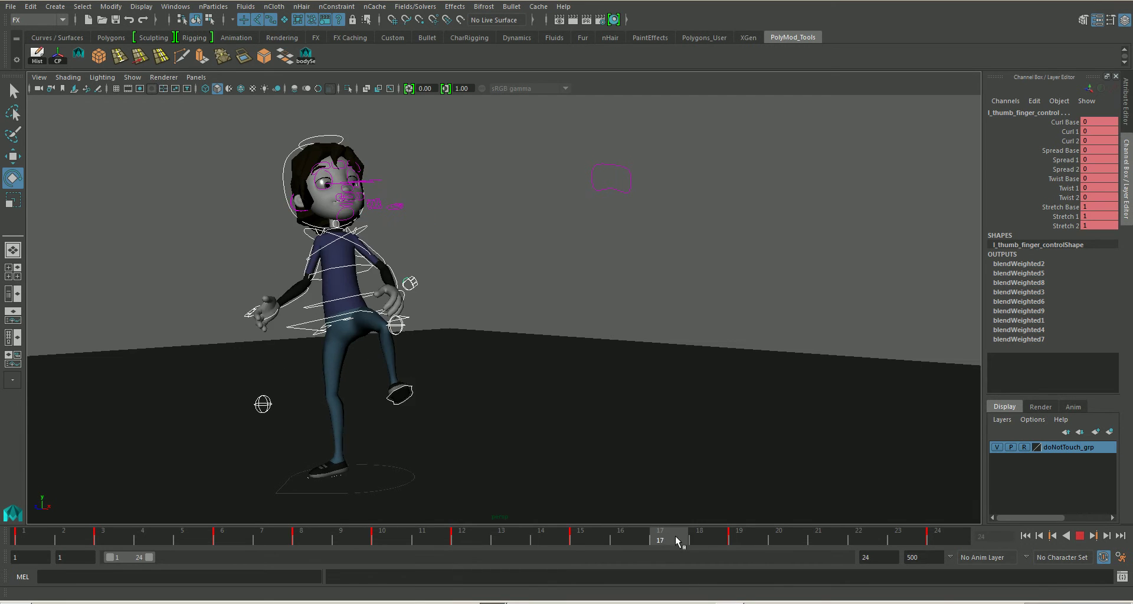
pyautogui.moveTo(692, 534); pyautogui.dragTo(822, 541)
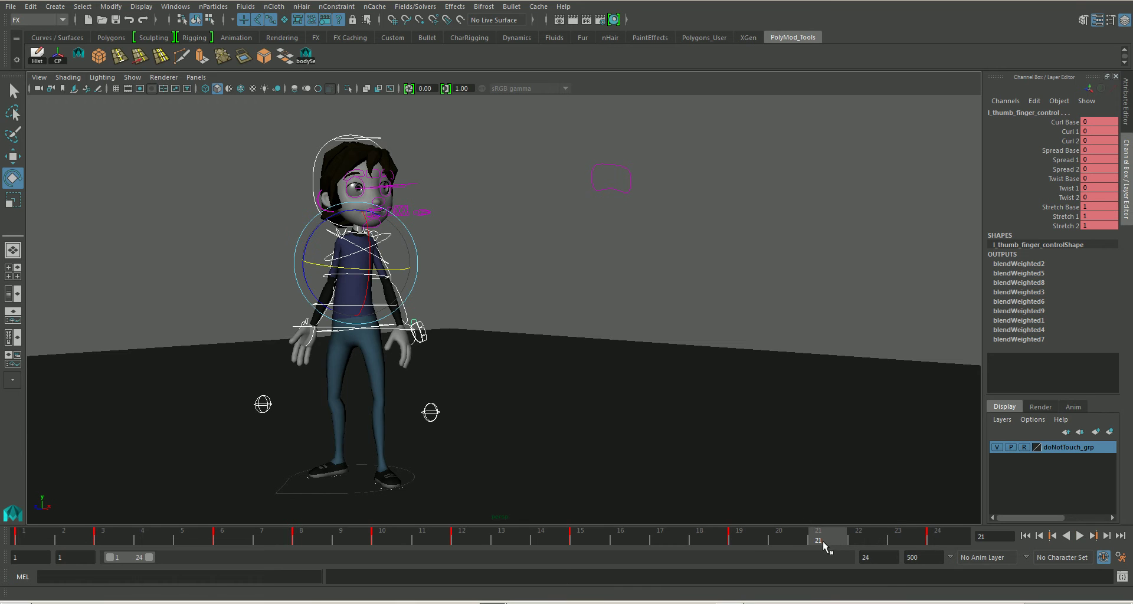
# Step: Lower body_control slightly along Y at frame 21 with the Move tool
pyautogui.click(487, 244)
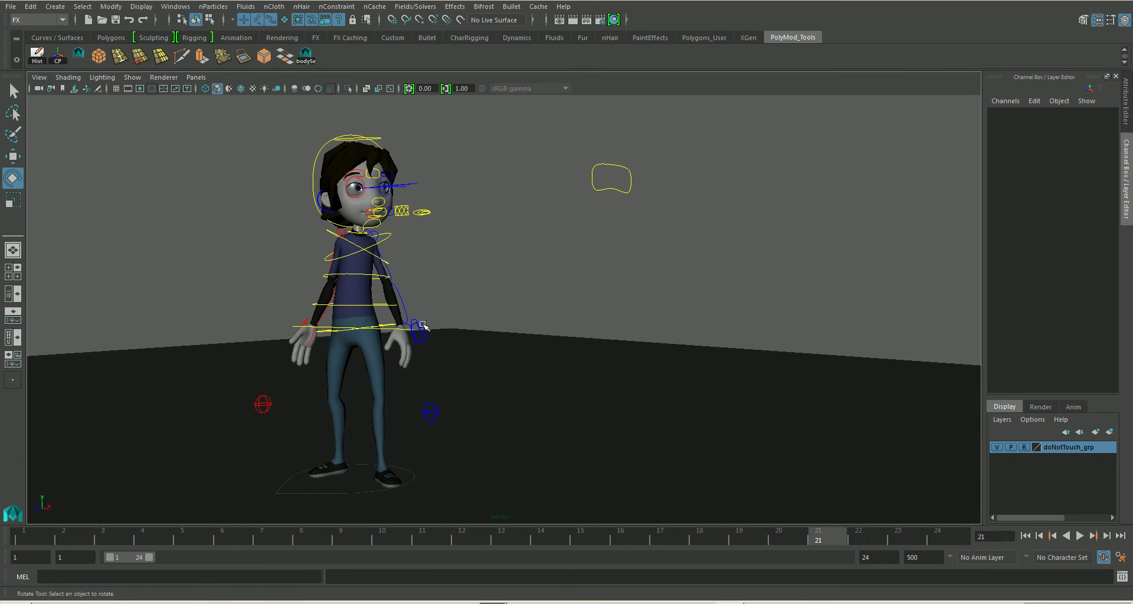
pyautogui.moveTo(499, 292)
pyautogui.keyDown('alt'); pyautogui.mouseDown()
pyautogui.moveTo(505, 281)
pyautogui.moveTo(471, 347)
pyautogui.moveTo(480, 385)
pyautogui.moveTo(496, 348)
pyautogui.mouseUp(); pyautogui.keyUp('alt')
pyautogui.moveTo(497, 284)
pyautogui.keyDown('alt'); pyautogui.mouseDown()
pyautogui.moveTo(462, 350)
pyautogui.moveTo(472, 346)
pyautogui.mouseUp(); pyautogui.keyUp('alt')
pyautogui.click(416, 338)
pyautogui.press('w')
pyautogui.keyDown('alt'); pyautogui.moveTo(567, 296); pyautogui.dragTo(732, 458); pyautogui.keyUp('alt')
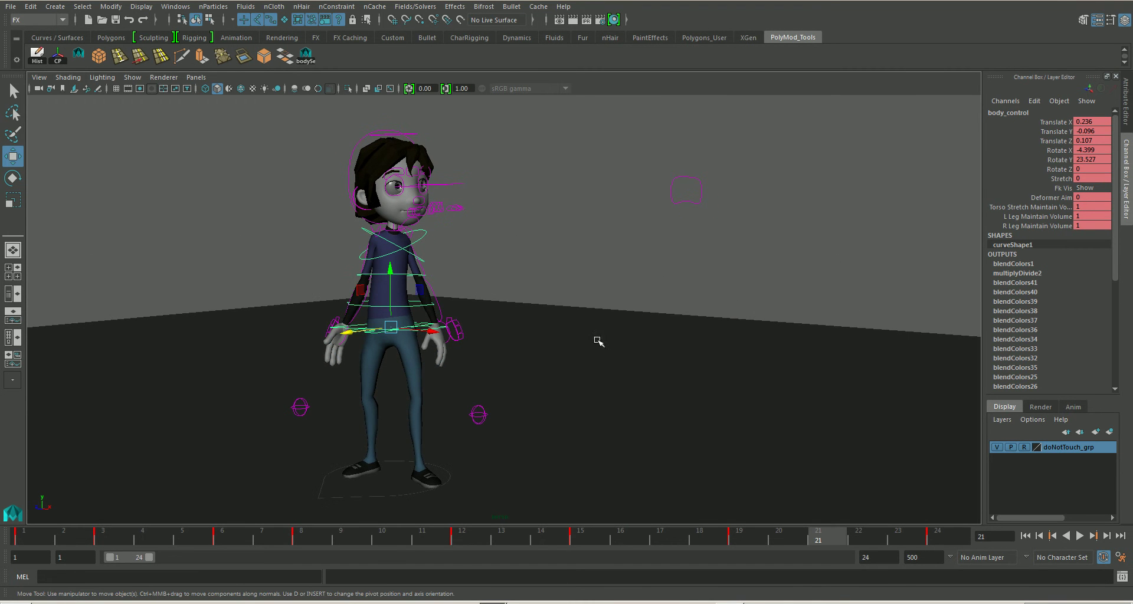
pyautogui.hotkey('alt', 'v')
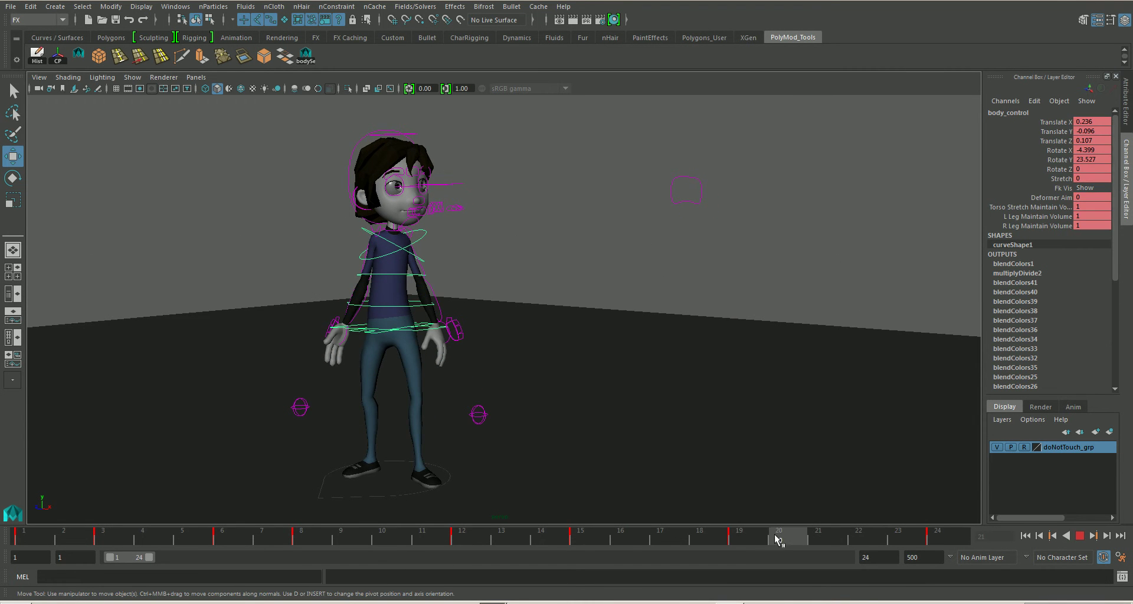
pyautogui.moveTo(416, 360)
pyautogui.keyDown('alt'); pyautogui.mouseDown()
pyautogui.moveTo(488, 298)
pyautogui.moveTo(505, 332)
pyautogui.moveTo(484, 334)
pyautogui.mouseUp(); pyautogui.keyUp('alt')
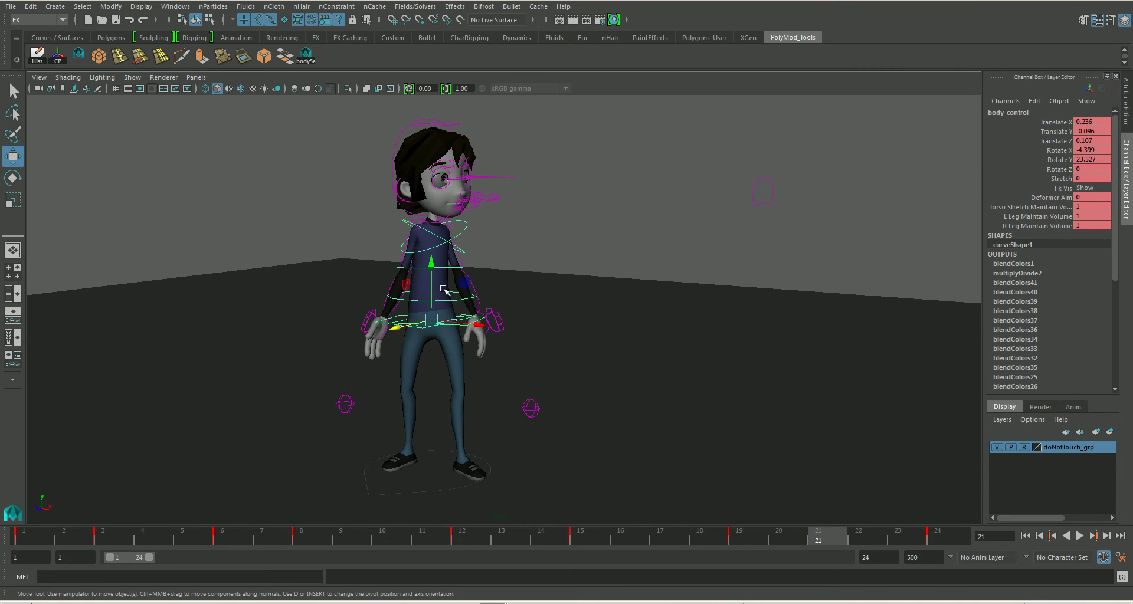
pyautogui.click(463, 289)
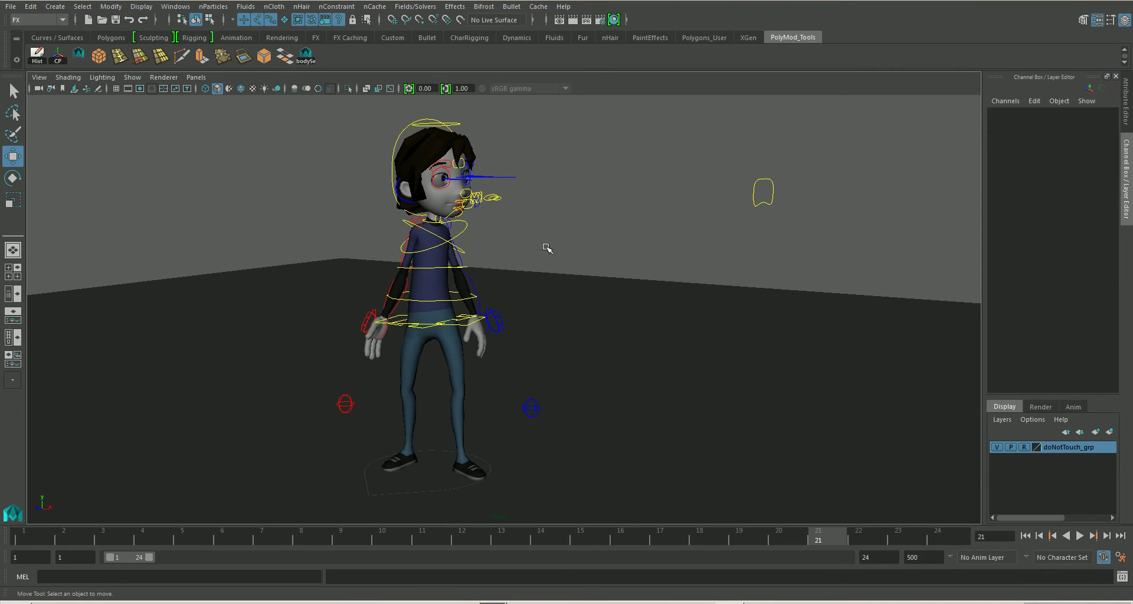
pyautogui.click(456, 326)
pyautogui.moveTo(431, 306); pyautogui.dragTo(599, 436)
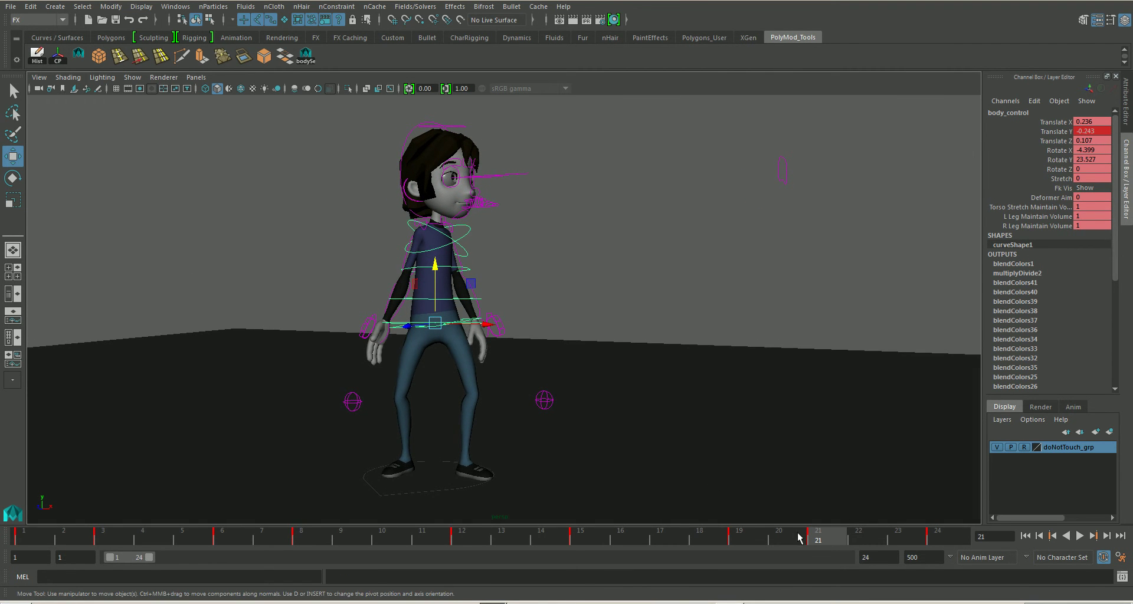
# Step: Play back and scrub frames 15 to 22 to check the lowered body
pyautogui.hotkey('alt', 'v')
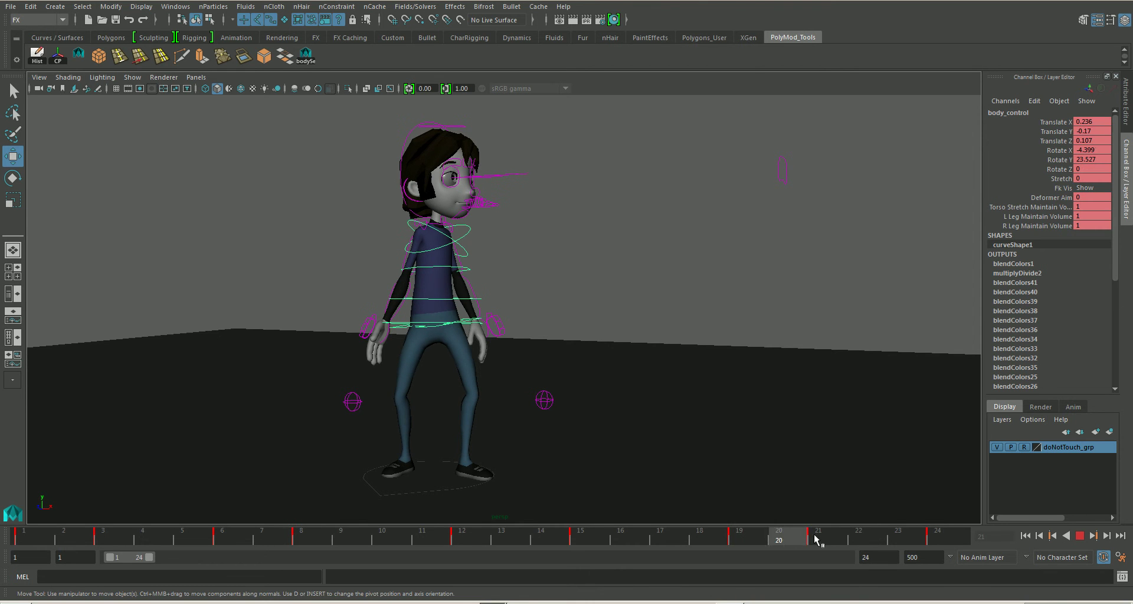
pyautogui.moveTo(542, 385)
pyautogui.keyDown('alt'); pyautogui.mouseDown()
pyautogui.moveTo(449, 329)
pyautogui.moveTo(546, 404)
pyautogui.moveTo(466, 405)
pyautogui.moveTo(470, 320)
pyautogui.moveTo(459, 348)
pyautogui.mouseUp(); pyautogui.keyUp('alt')
pyautogui.moveTo(452, 403)
pyautogui.keyDown('alt'); pyautogui.mouseDown()
pyautogui.moveTo(472, 366)
pyautogui.moveTo(489, 390)
pyautogui.mouseUp(); pyautogui.keyUp('alt')
pyautogui.moveTo(806, 541)
pyautogui.mouseDown()
pyautogui.moveTo(735, 537)
pyautogui.moveTo(932, 534)
pyautogui.moveTo(593, 515)
pyautogui.mouseUp()
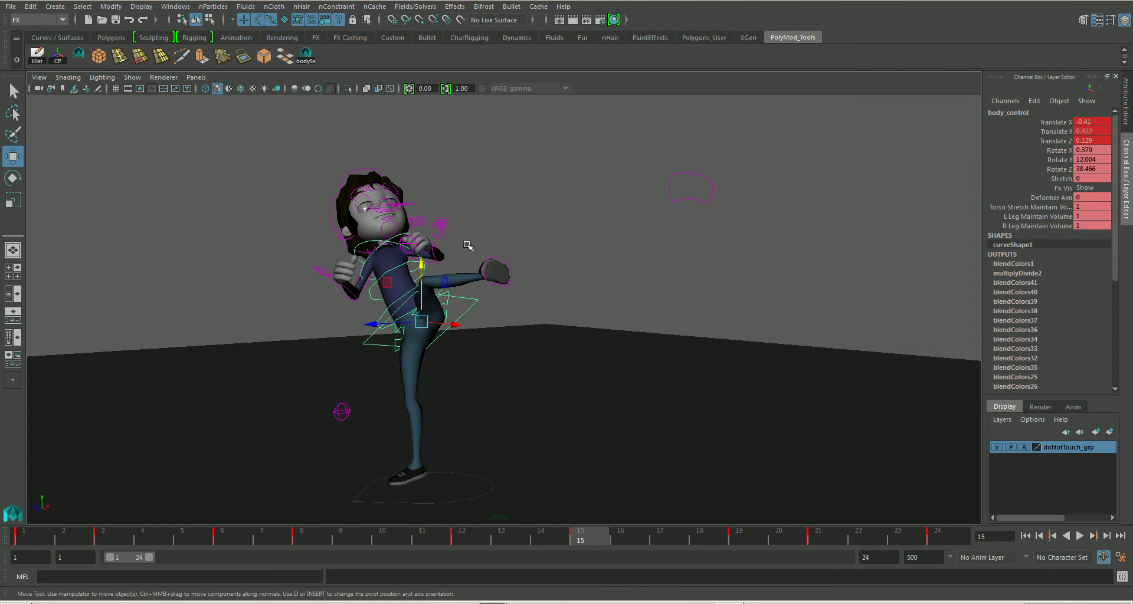
pyautogui.moveTo(600, 537)
pyautogui.mouseDown()
pyautogui.moveTo(807, 544)
pyautogui.moveTo(808, 529)
pyautogui.mouseUp()
# Step: Rotate the upper torso and chest controls at frame 21
pyautogui.click(509, 282)
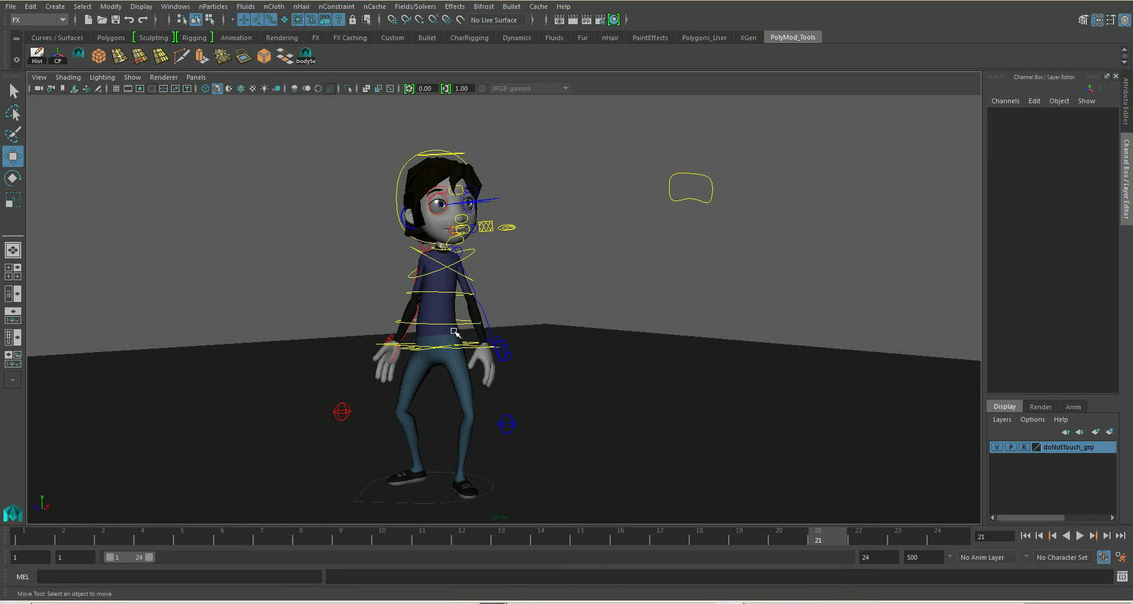
pyautogui.click(459, 343)
pyautogui.press('e')
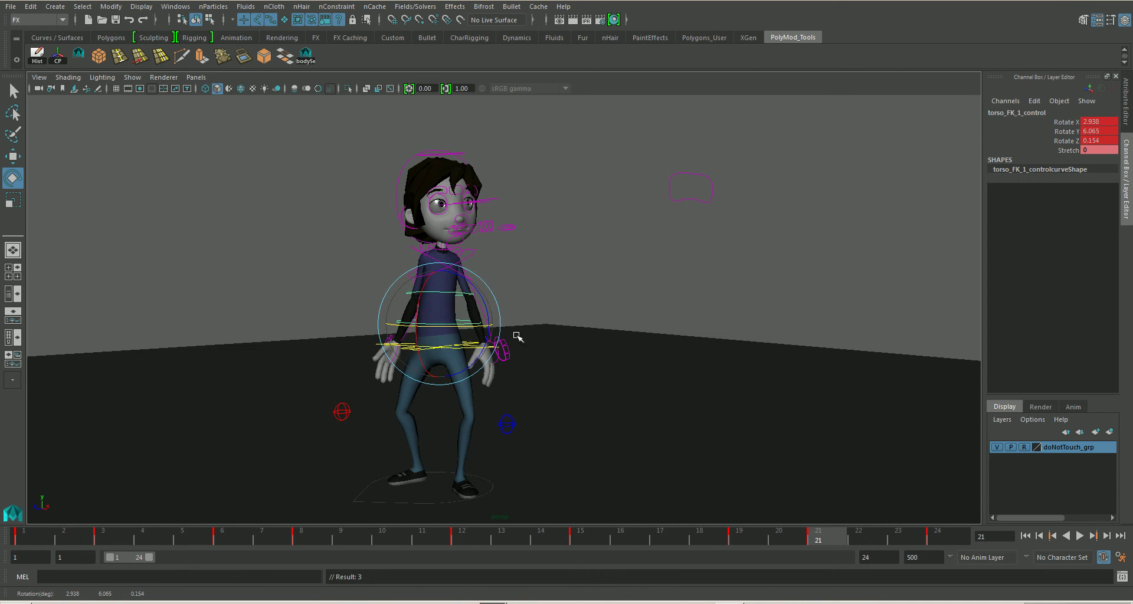
pyautogui.click(453, 296)
pyautogui.moveTo(451, 298); pyautogui.dragTo(455, 301)
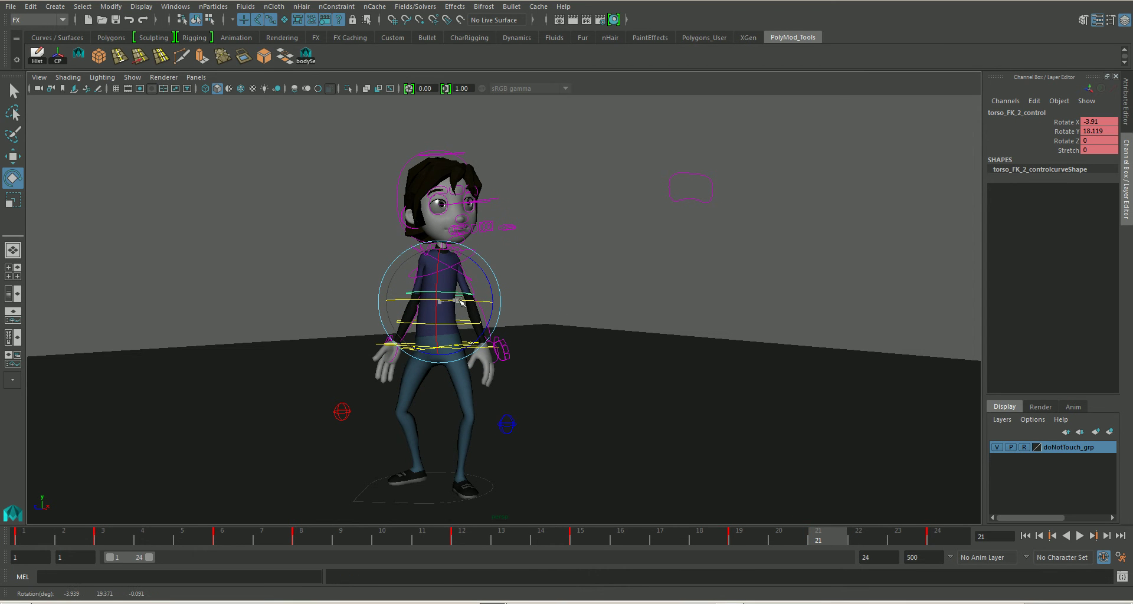
pyautogui.click(486, 276)
pyautogui.click(465, 262)
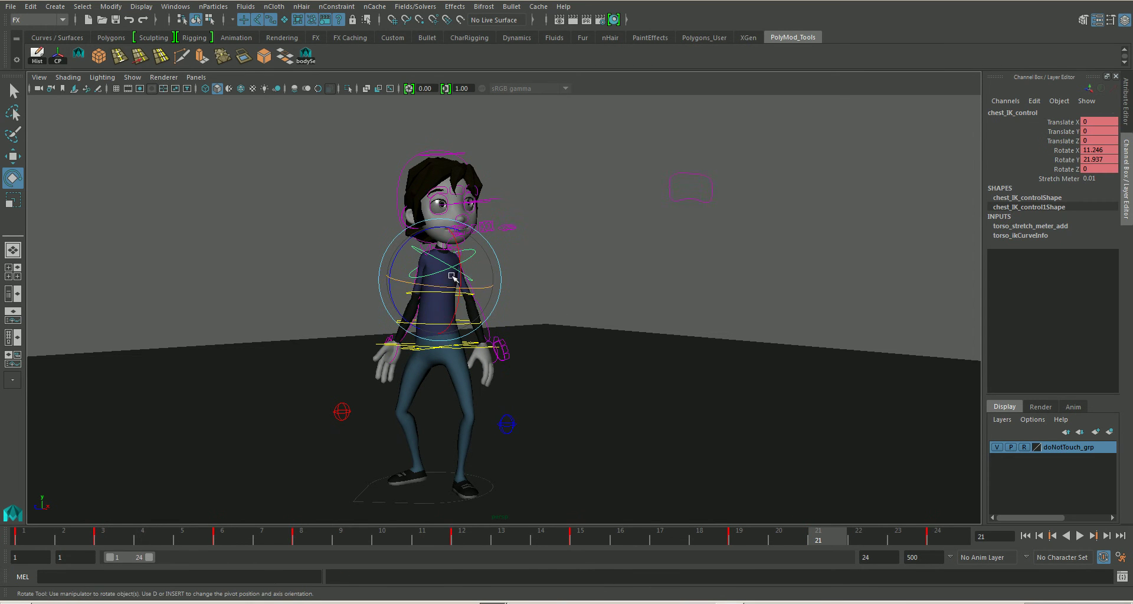
pyautogui.moveTo(440, 287); pyautogui.dragTo(440, 287)
# Step: Rotate head_IK at frame 21, checking it with playback through frames 20–24
pyautogui.click(413, 198)
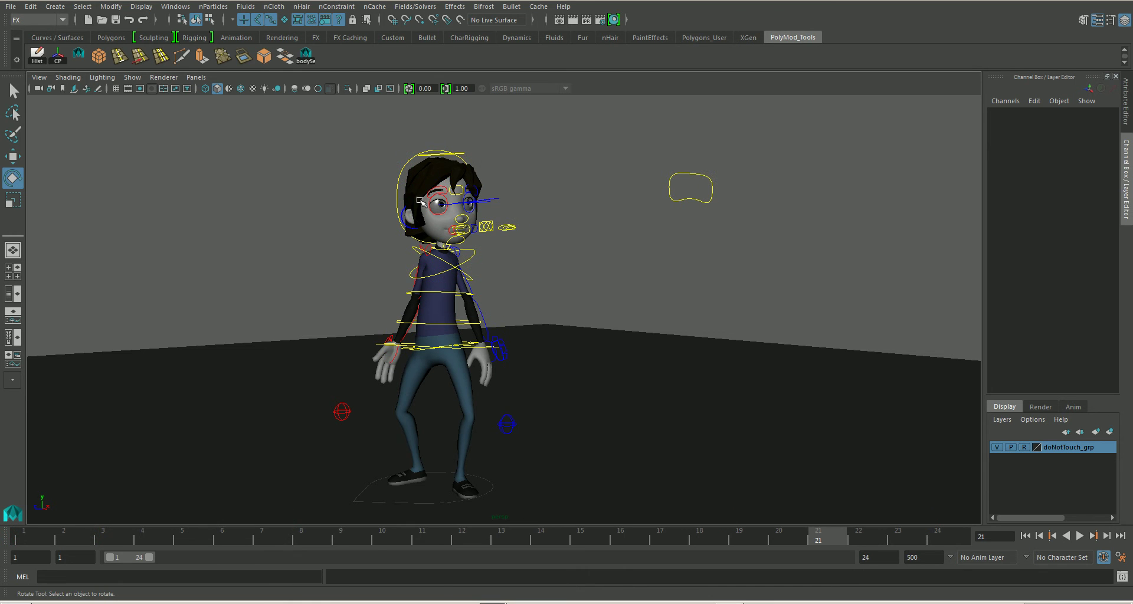
pyautogui.click(396, 198)
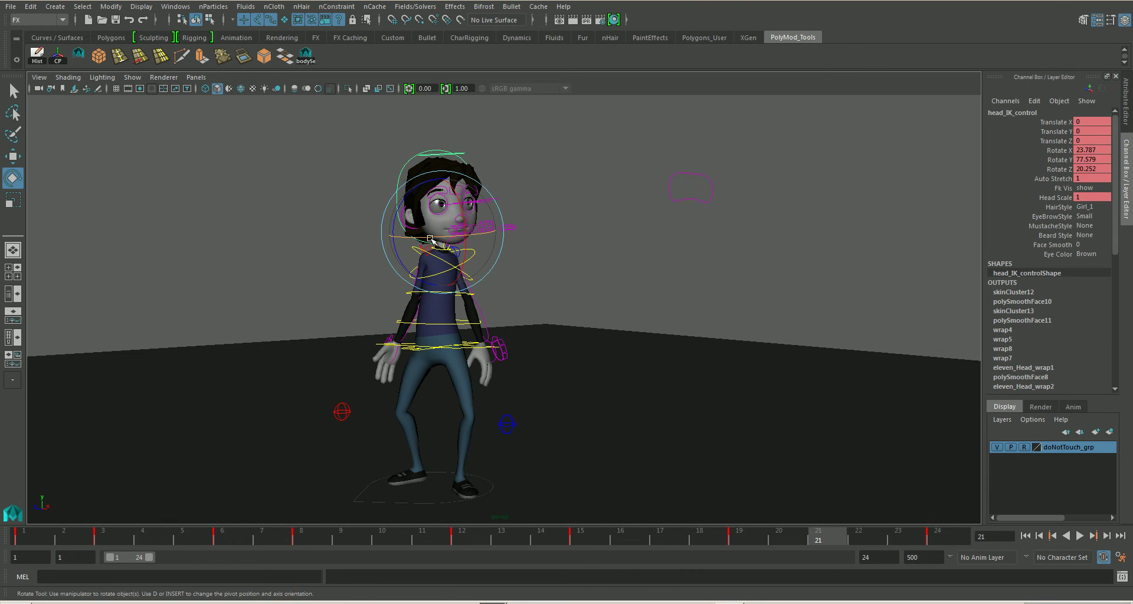
pyautogui.moveTo(441, 239)
pyautogui.keyDown('alt'); pyautogui.mouseDown()
pyautogui.moveTo(391, 305)
pyautogui.moveTo(425, 247)
pyautogui.mouseUp(); pyautogui.keyUp('alt')
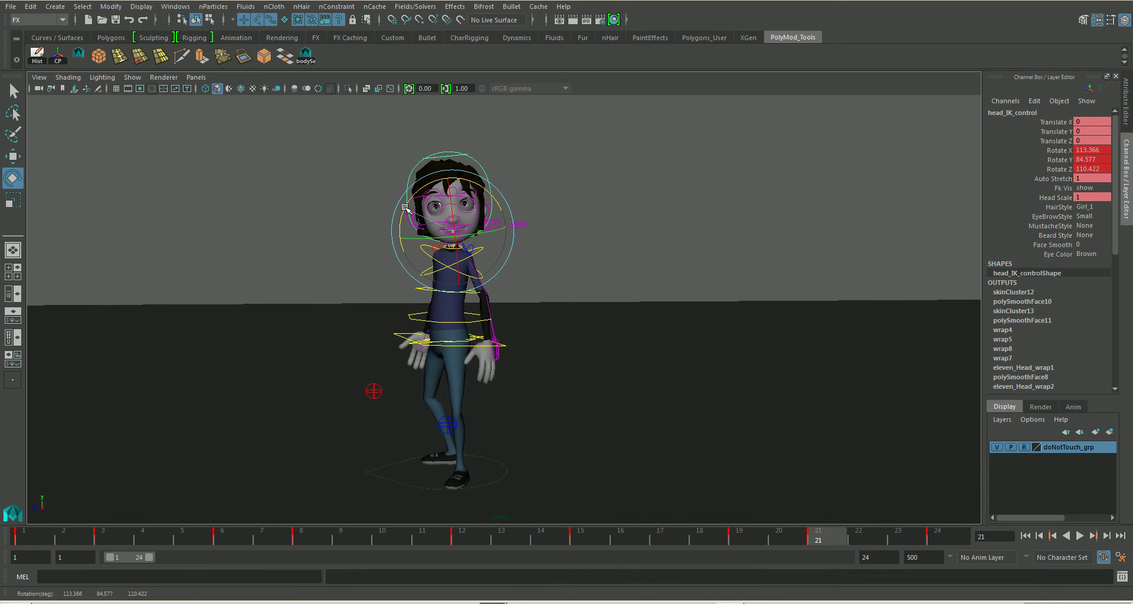
pyautogui.moveTo(410, 205)
pyautogui.mouseDown()
pyautogui.moveTo(522, 297)
pyautogui.moveTo(449, 295)
pyautogui.mouseUp()
pyautogui.hotkey('alt', 'v')
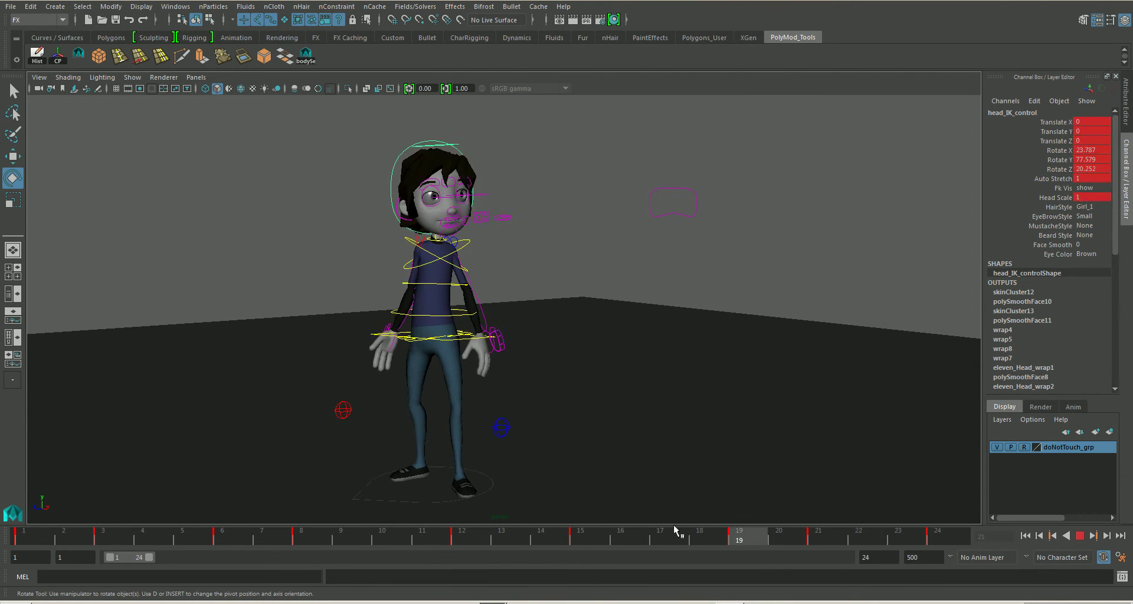
pyautogui.moveTo(768, 535)
pyautogui.mouseDown()
pyautogui.moveTo(795, 539)
pyautogui.moveTo(719, 536)
pyautogui.moveTo(811, 547)
pyautogui.mouseUp()
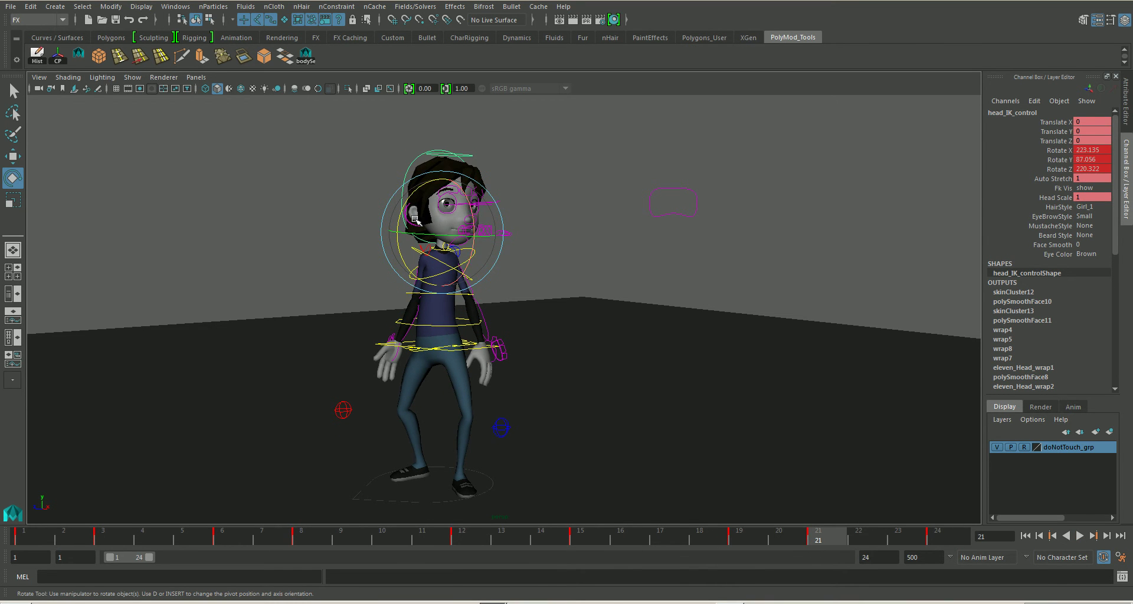
pyautogui.moveTo(397, 226); pyautogui.dragTo(397, 229)
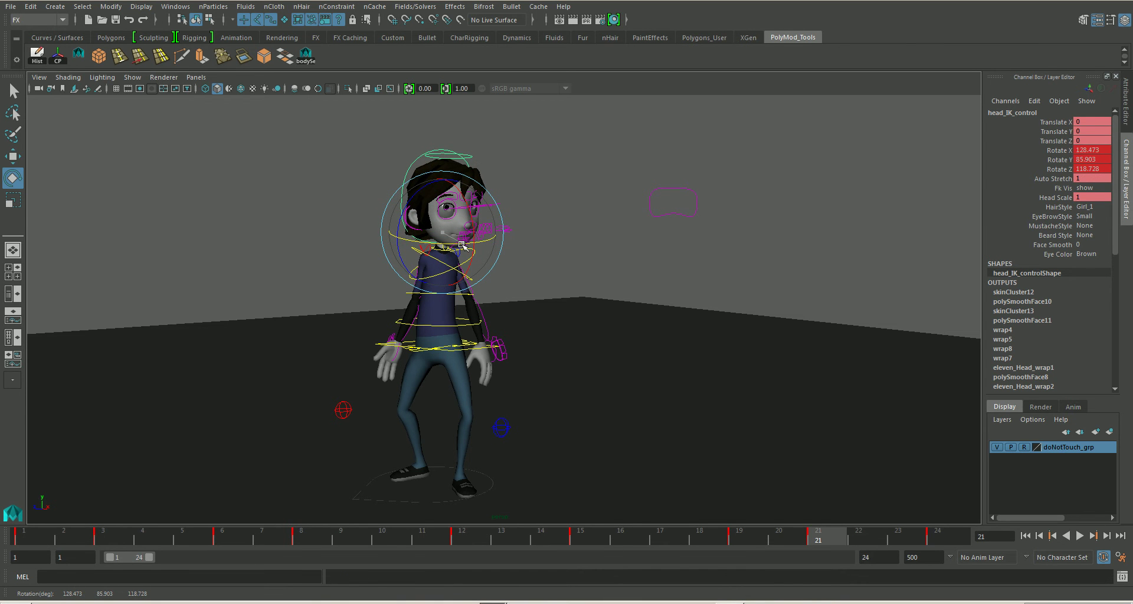
pyautogui.moveTo(809, 546)
pyautogui.mouseDown()
pyautogui.moveTo(785, 543)
pyautogui.moveTo(935, 544)
pyautogui.moveTo(770, 540)
pyautogui.moveTo(875, 543)
pyautogui.moveTo(818, 542)
pyautogui.mouseUp()
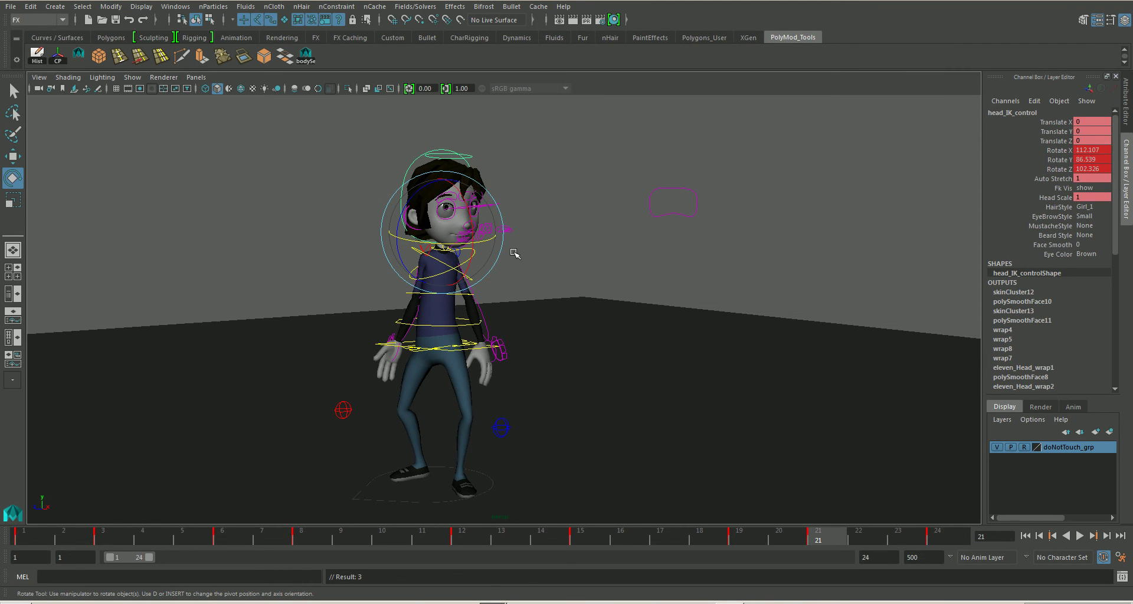
# Step: Rotate the head again and tilt the lower torso back slightly
pyautogui.click(569, 302)
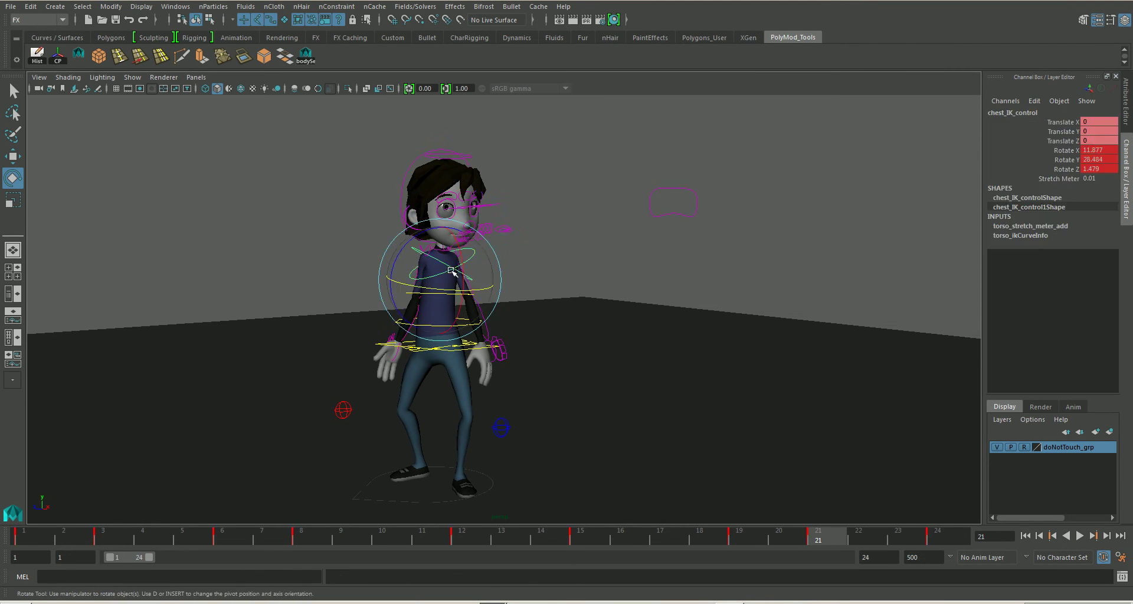
pyautogui.click(481, 232)
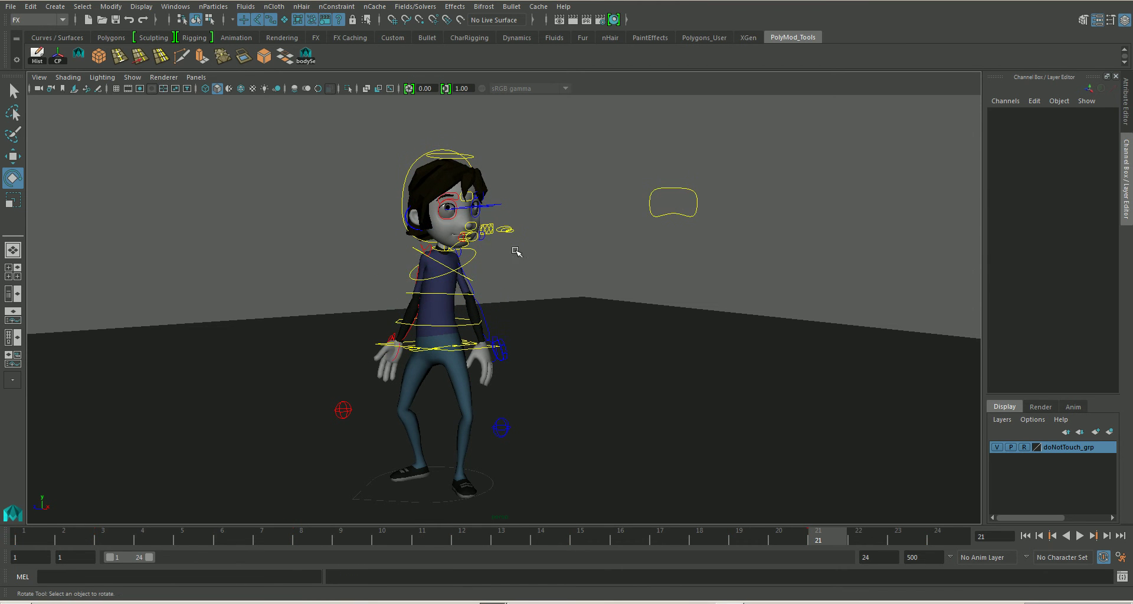
pyautogui.click(402, 195)
pyautogui.moveTo(475, 207); pyautogui.dragTo(467, 208)
pyautogui.keyDown('alt'); pyautogui.moveTo(528, 344); pyautogui.dragTo(501, 353); pyautogui.keyUp('alt')
pyautogui.click(469, 326)
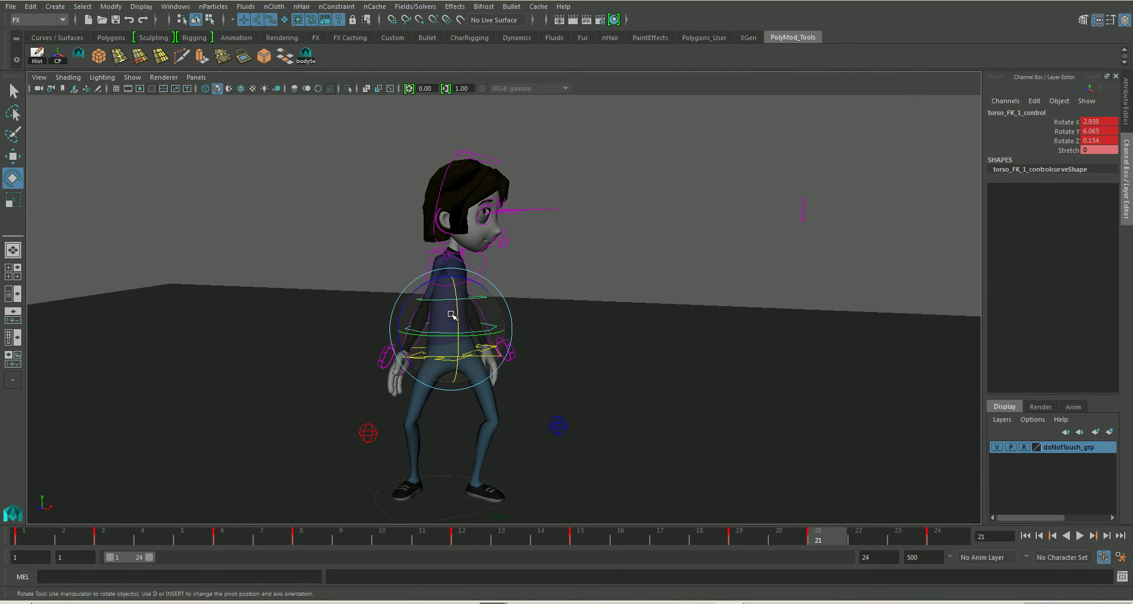
pyautogui.moveTo(460, 316)
pyautogui.mouseDown()
pyautogui.moveTo(398, 341)
pyautogui.moveTo(407, 348)
pyautogui.mouseUp()
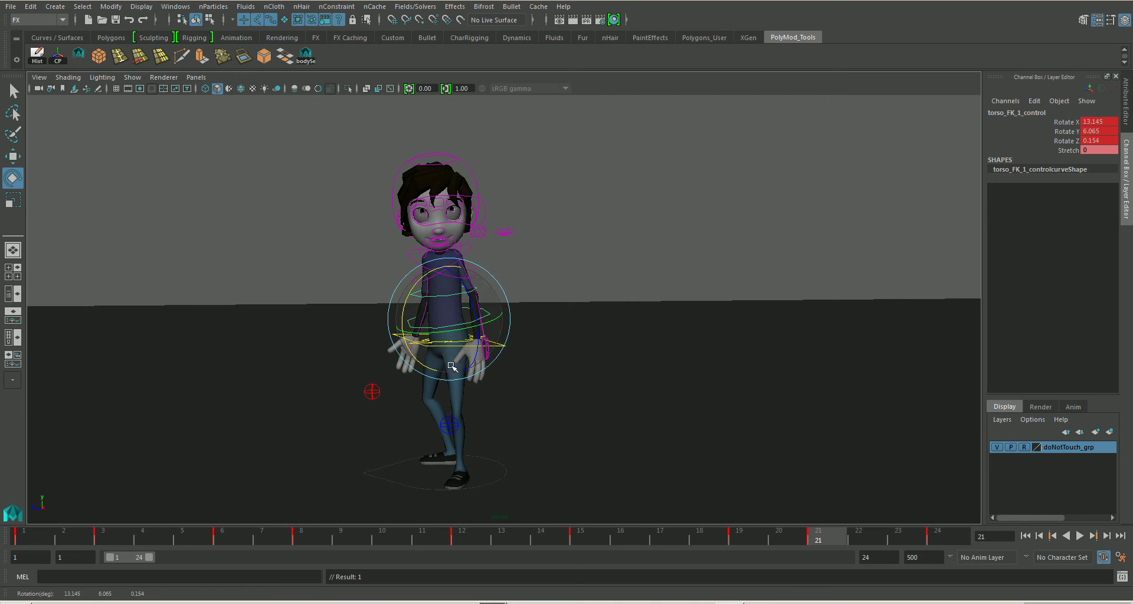
# Step: Rotate the hips further and refine the upper torso and chest rotations
pyautogui.keyDown('alt'); pyautogui.moveTo(498, 378); pyautogui.dragTo(484, 355); pyautogui.keyUp('alt')
pyautogui.click(484, 354)
pyautogui.click(452, 342)
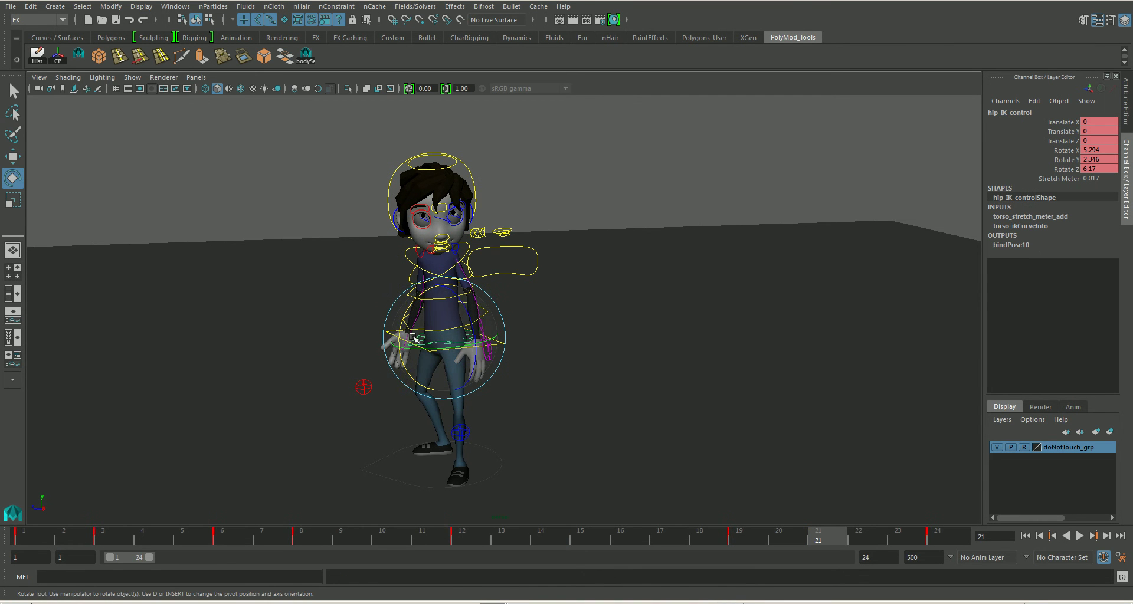
pyautogui.moveTo(400, 341); pyautogui.dragTo(420, 298)
pyautogui.click(419, 298)
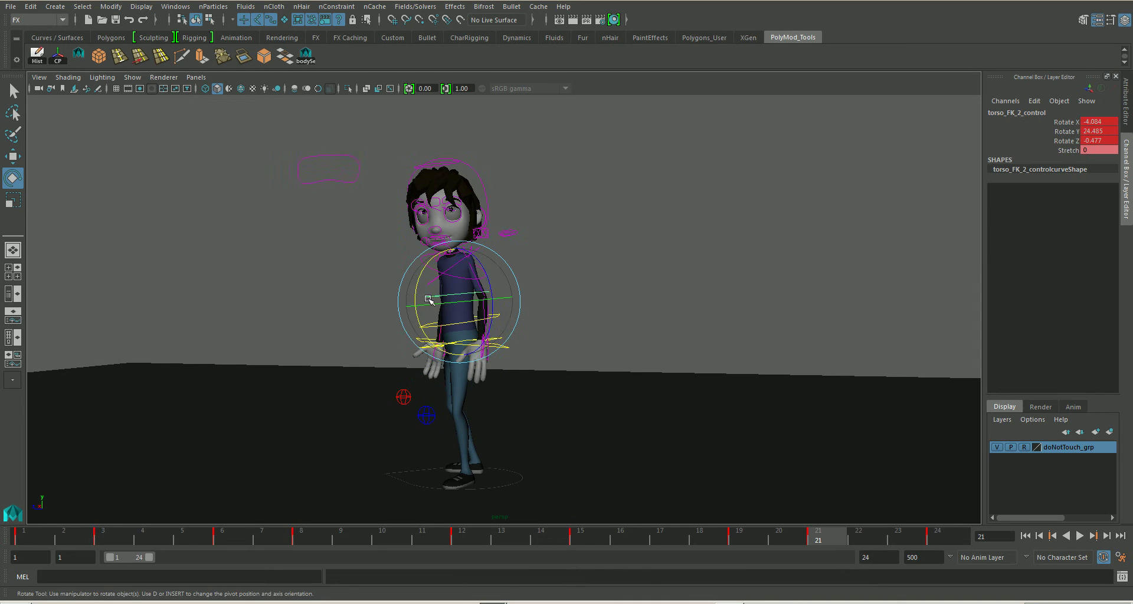
pyautogui.moveTo(416, 294); pyautogui.dragTo(489, 281)
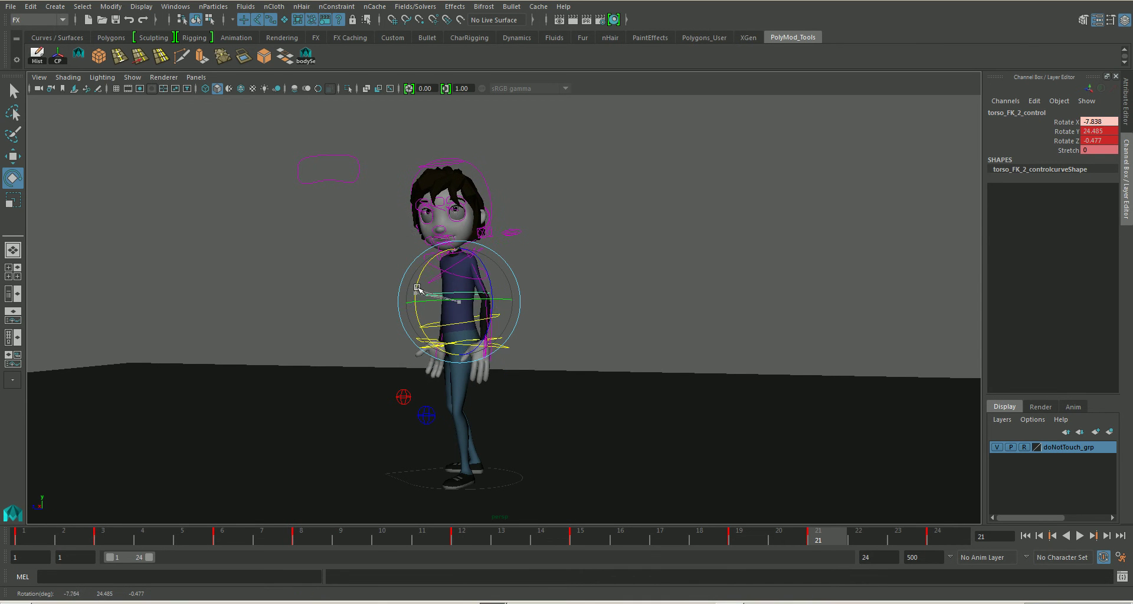
pyautogui.click(490, 280)
pyautogui.click(464, 276)
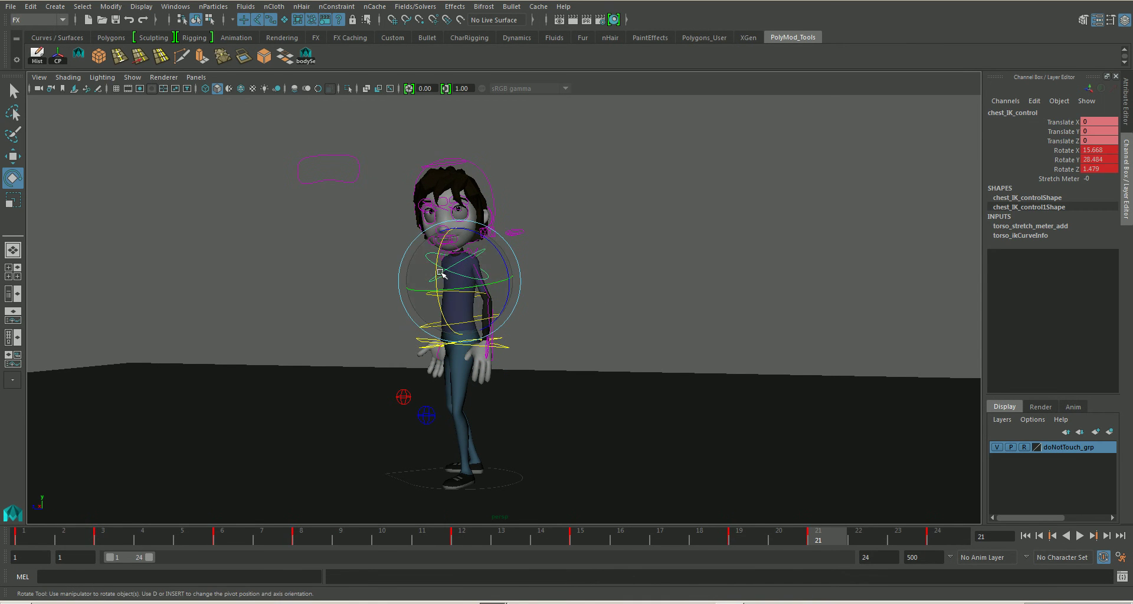
pyautogui.moveTo(436, 272)
pyautogui.mouseDown()
pyautogui.moveTo(418, 302)
pyautogui.moveTo(470, 329)
pyautogui.mouseUp()
pyautogui.click(522, 299)
pyautogui.click(426, 295)
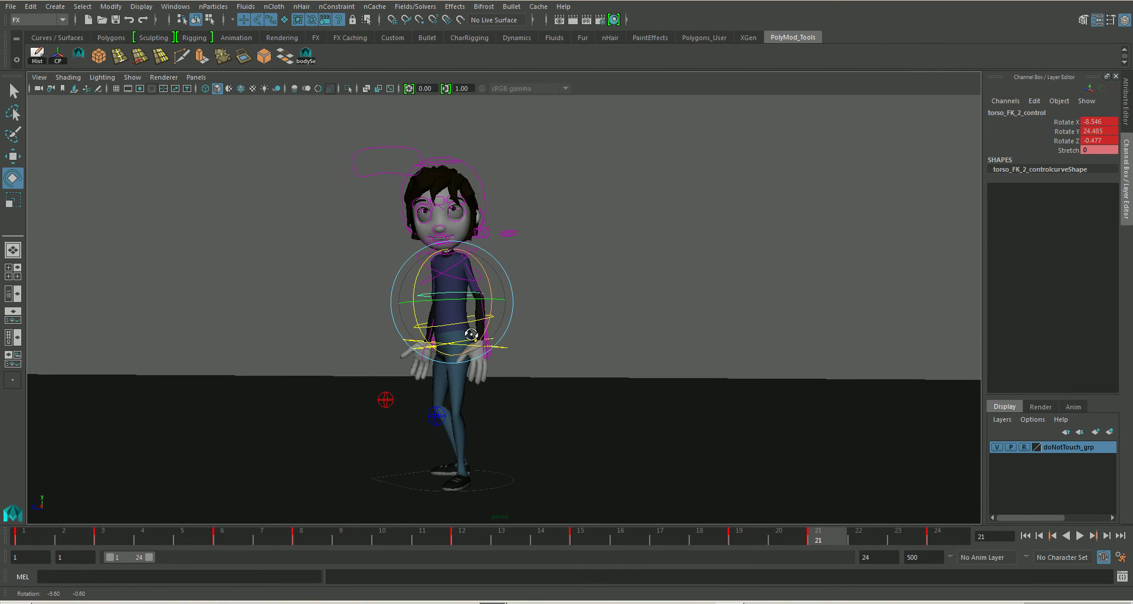
pyautogui.click(510, 344)
# Step: Drop body_control a little lower at frame 21, replay the kick, and move in on the upper body
pyautogui.press('w')
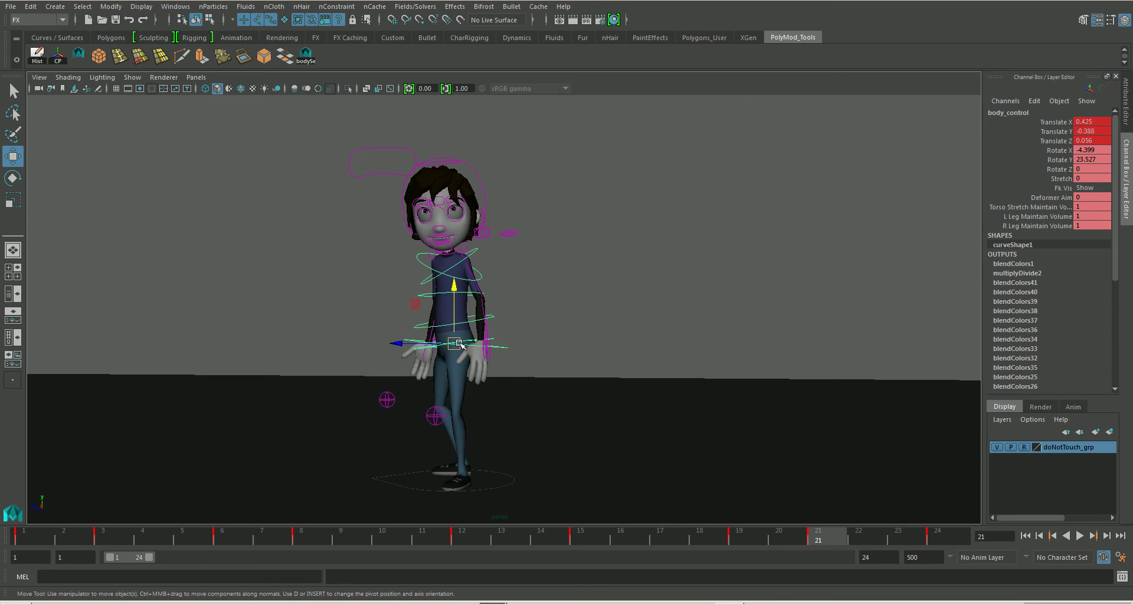
pyautogui.moveTo(415, 304)
pyautogui.mouseDown()
pyautogui.moveTo(482, 350)
pyautogui.moveTo(579, 355)
pyautogui.moveTo(551, 368)
pyautogui.mouseUp()
pyautogui.keyDown('alt'); pyautogui.moveTo(510, 338); pyautogui.dragTo(528, 342); pyautogui.keyUp('alt')
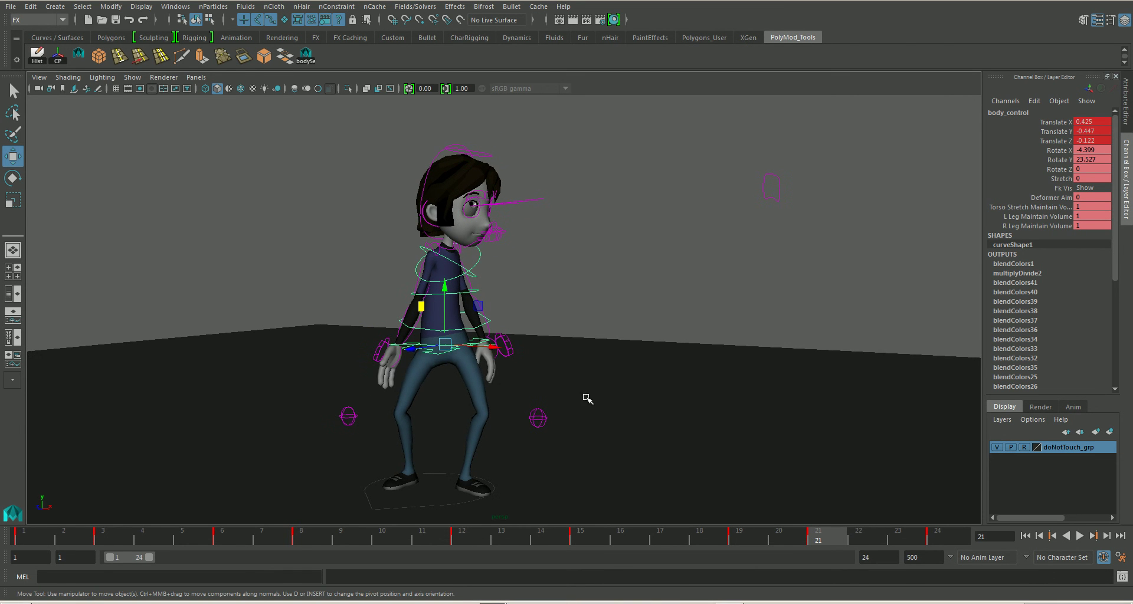
pyautogui.hotkey('alt', 'v')
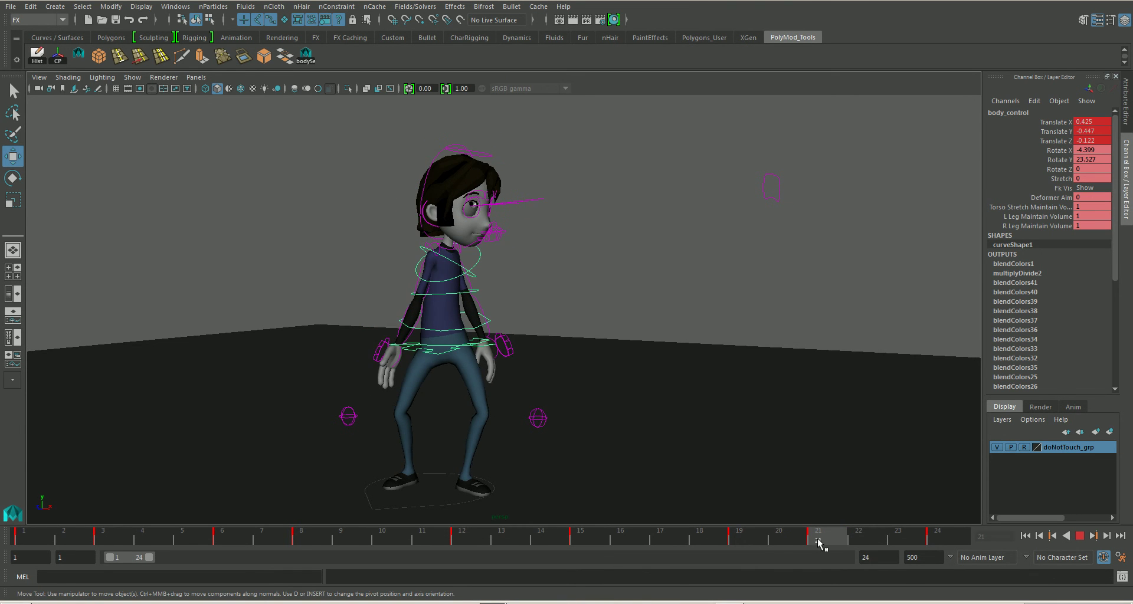
pyautogui.keyDown('alt'); pyautogui.moveTo(481, 320); pyautogui.dragTo(500, 363, button='right'); pyautogui.keyUp('alt')
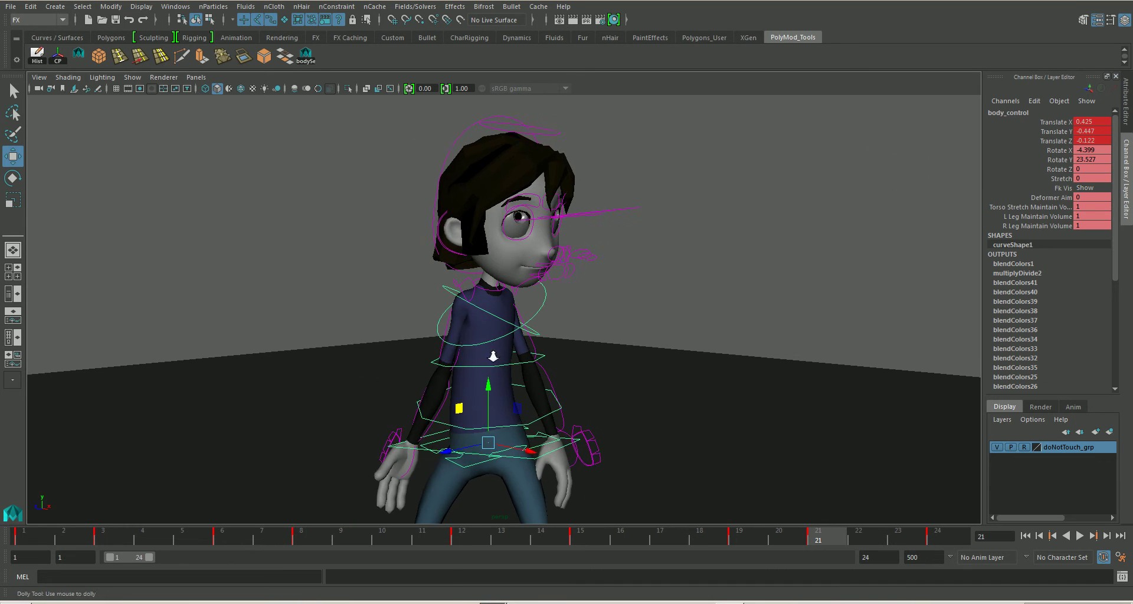
pyautogui.click(475, 295)
# Step: At frame 21, nudge the left clavicle slightly and rotate the right clavicle to lift that shoulder
pyautogui.press('e')
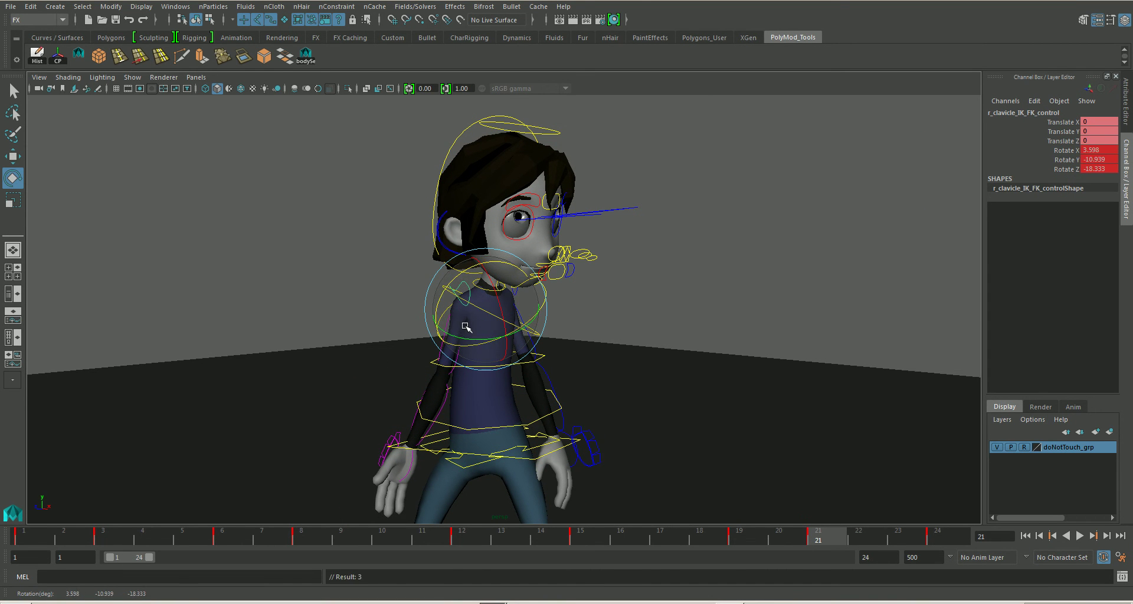
pyautogui.moveTo(466, 327)
pyautogui.keyDown('alt'); pyautogui.mouseDown()
pyautogui.moveTo(512, 310)
pyautogui.moveTo(517, 279)
pyautogui.mouseUp(); pyautogui.keyUp('alt')
pyautogui.click(512, 310)
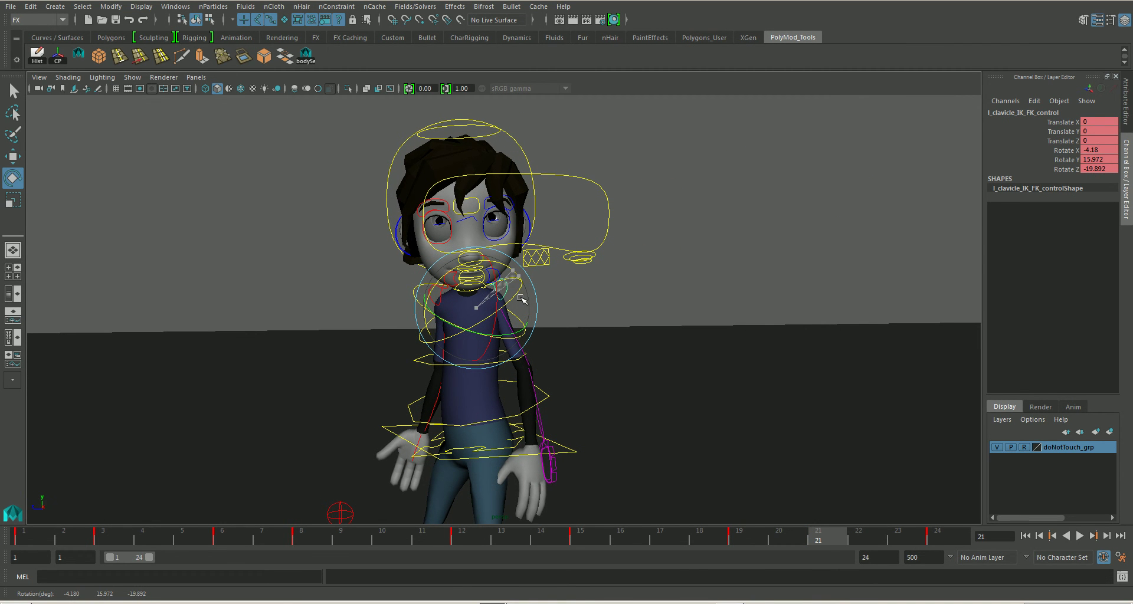
pyautogui.moveTo(521, 299); pyautogui.dragTo(516, 284)
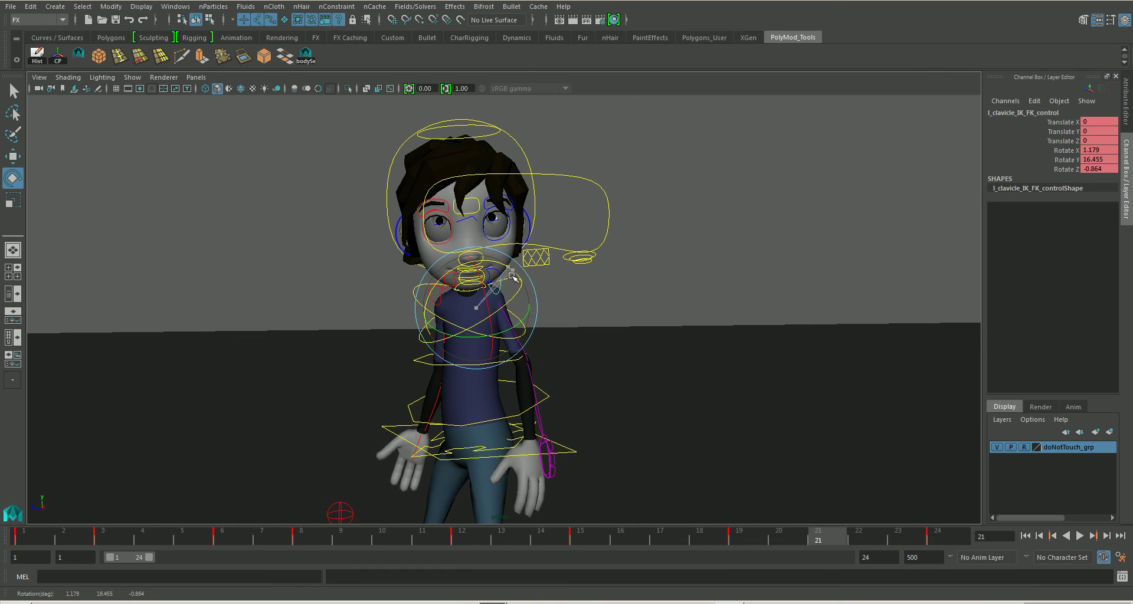
pyautogui.click(560, 286)
pyautogui.click(439, 299)
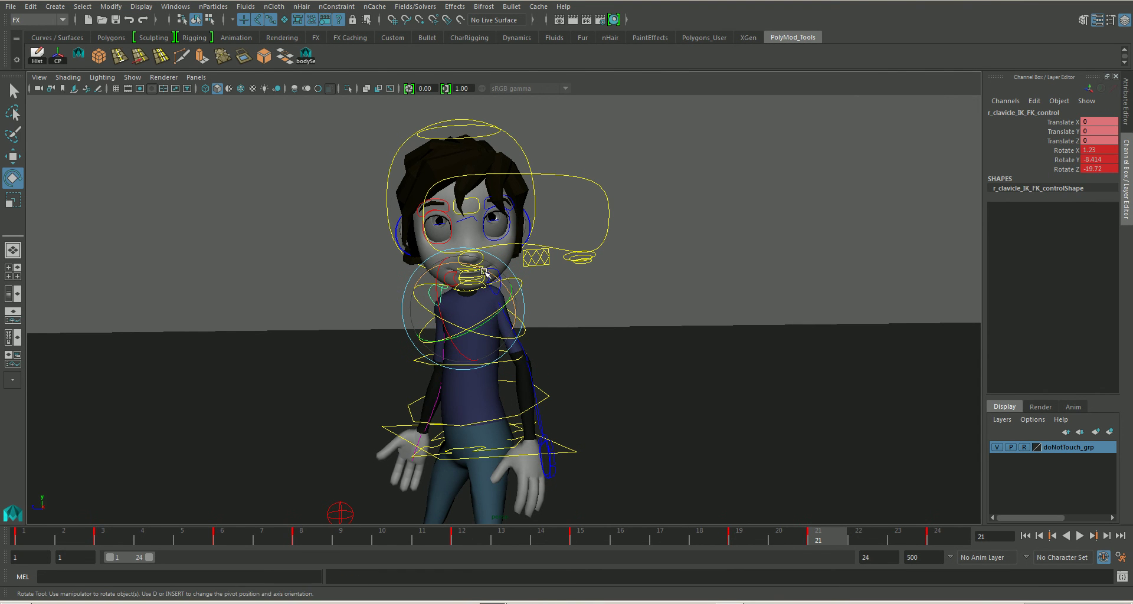
pyautogui.moveTo(484, 273); pyautogui.dragTo(497, 283)
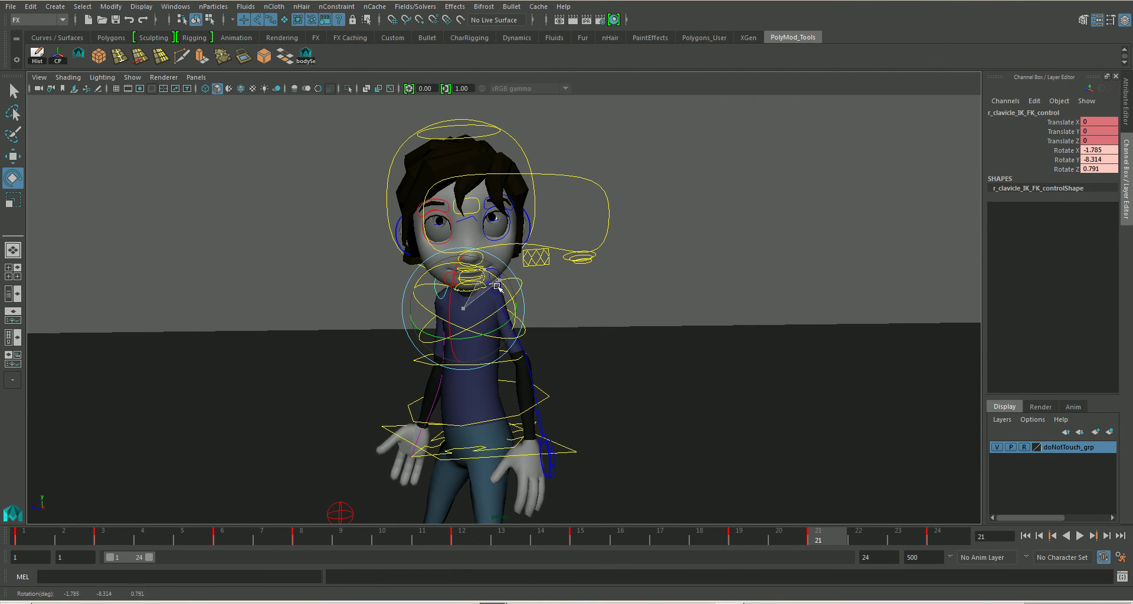
# Step: From a more frontal view, rotate the left clavicle control again to refine the shoulder
pyautogui.keyDown('alt'); pyautogui.moveTo(549, 319); pyautogui.dragTo(465, 316); pyautogui.keyUp('alt')
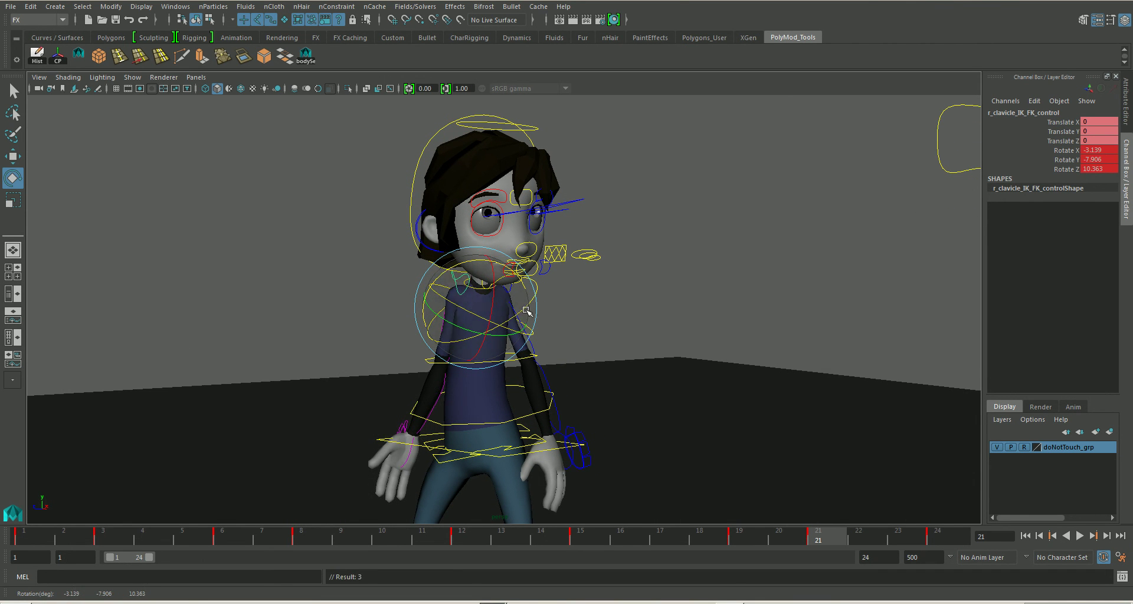
pyautogui.keyDown('alt'); pyautogui.moveTo(586, 323); pyautogui.dragTo(569, 314); pyautogui.keyUp('alt')
pyautogui.click(569, 314)
pyautogui.click(512, 283)
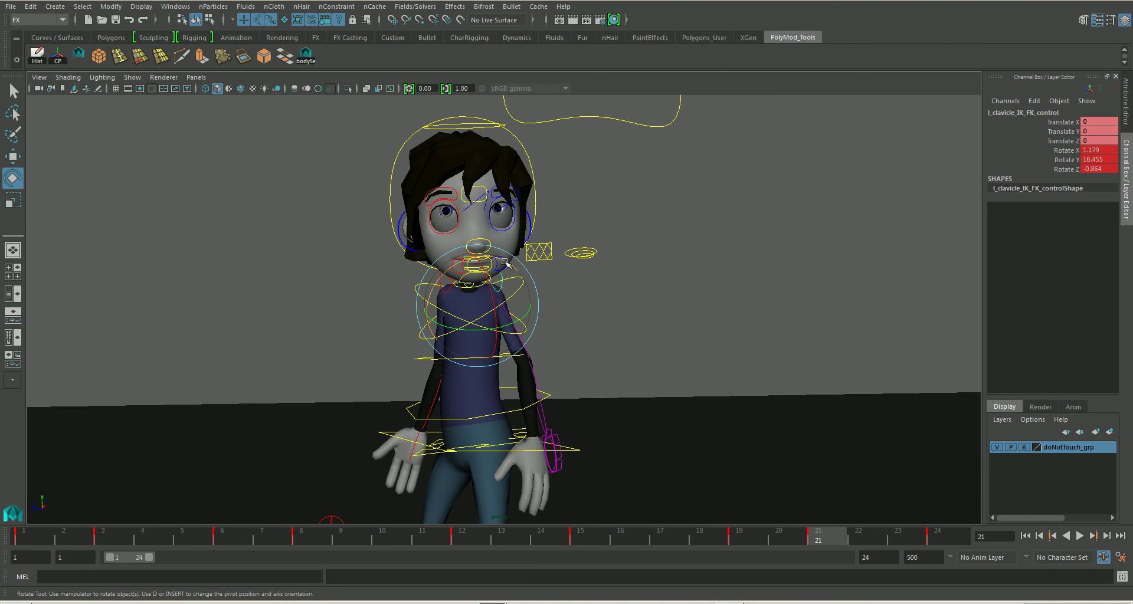
pyautogui.moveTo(505, 261); pyautogui.dragTo(511, 283)
# Step: Play back the kick with Alt+V, stop at frame 21, and scrub to check the shoulders
pyautogui.keyDown('alt'); pyautogui.moveTo(543, 330); pyautogui.dragTo(517, 338); pyautogui.keyUp('alt')
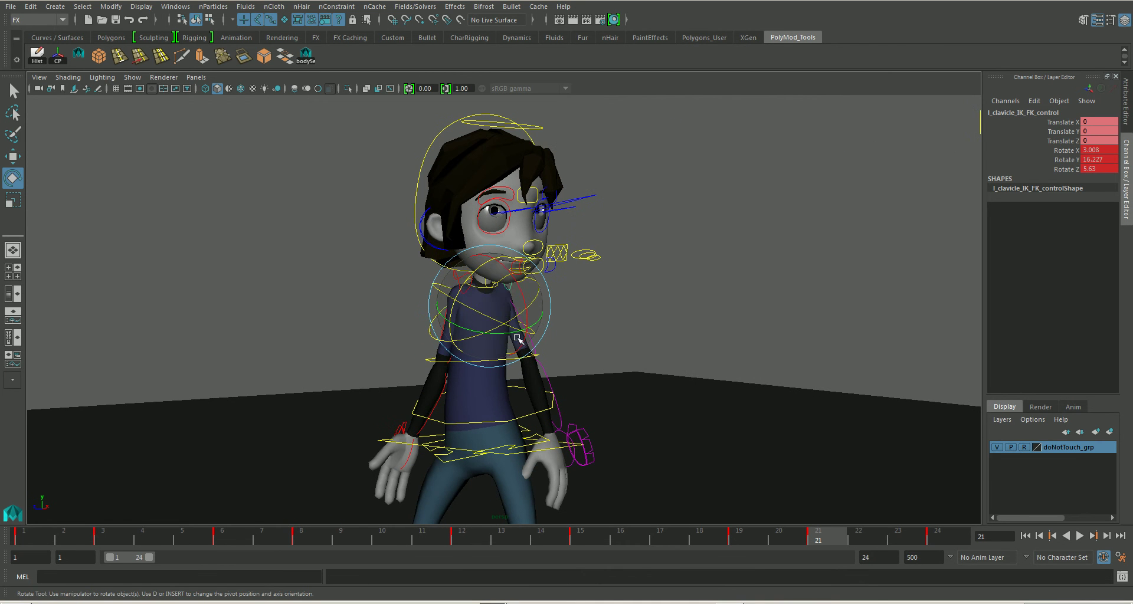
pyautogui.hotkey('alt', 'v')
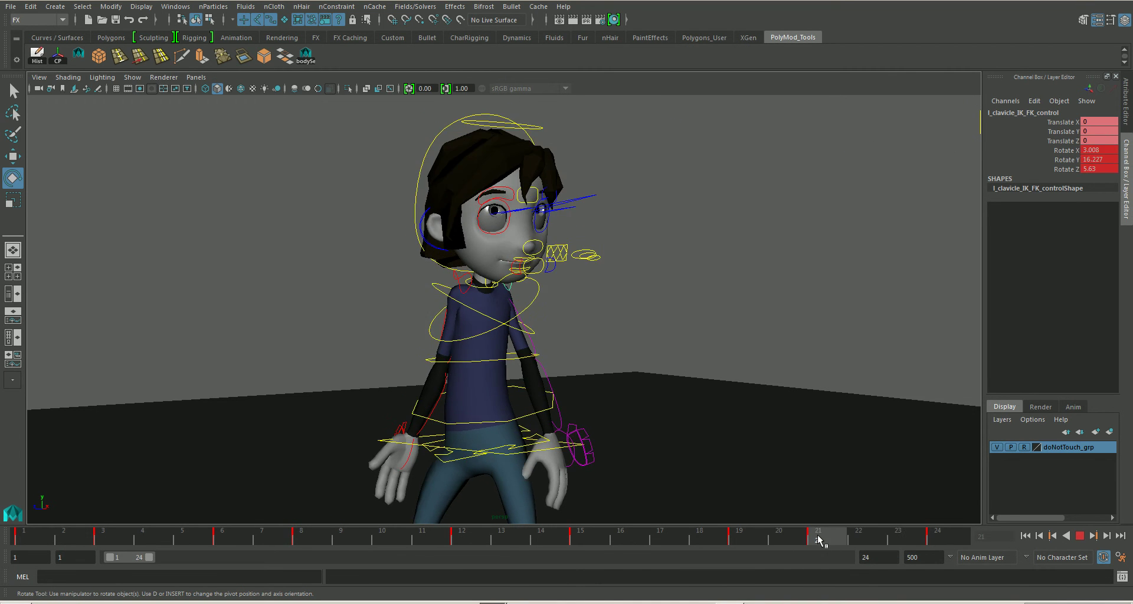
pyautogui.click(821, 539)
pyautogui.keyDown('alt'); pyautogui.moveTo(498, 407); pyautogui.dragTo(604, 347); pyautogui.keyUp('alt')
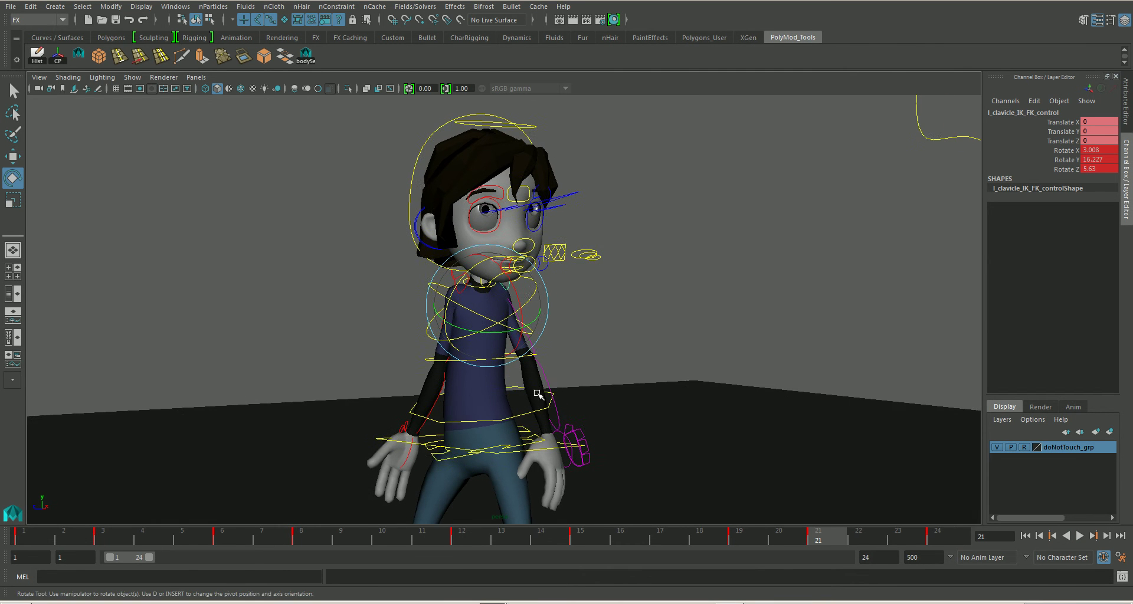
pyautogui.moveTo(823, 536); pyautogui.dragTo(819, 538)
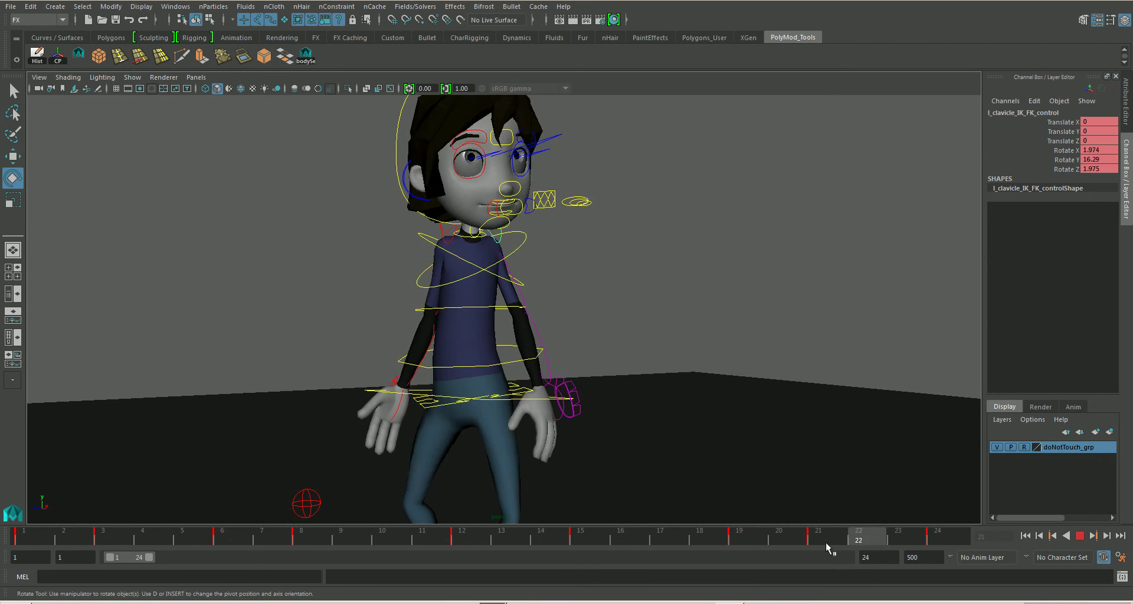
pyautogui.click(540, 310)
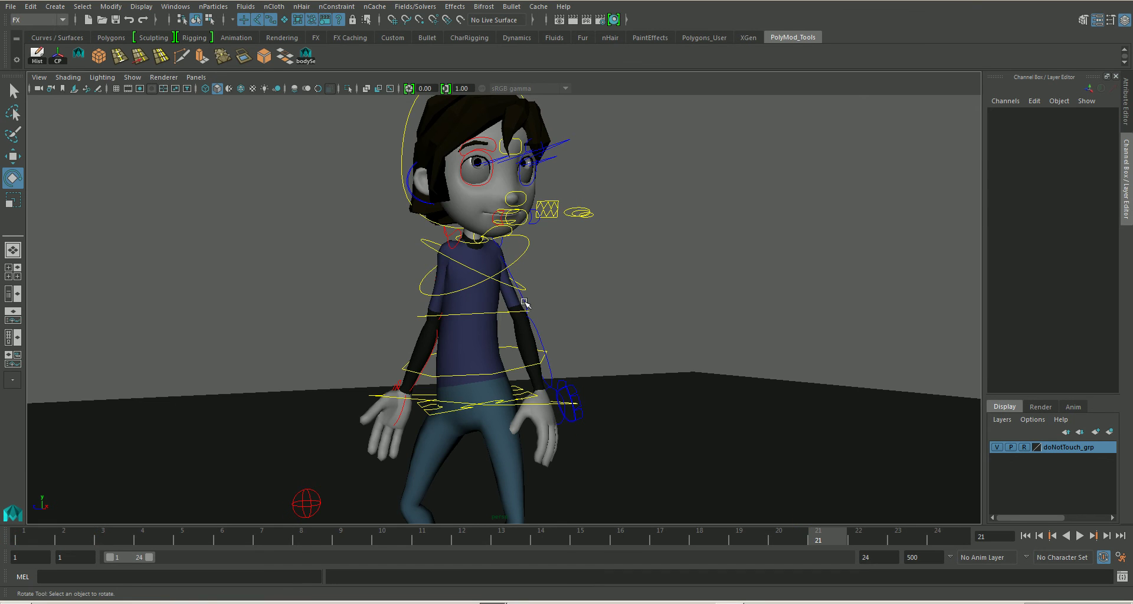
# Step: Rotate the left shoulder FK control at frame 21 to swing the arm outward
pyautogui.click(523, 303)
pyautogui.keyDown('alt'); pyautogui.moveTo(523, 302); pyautogui.dragTo(525, 270); pyautogui.keyUp('alt')
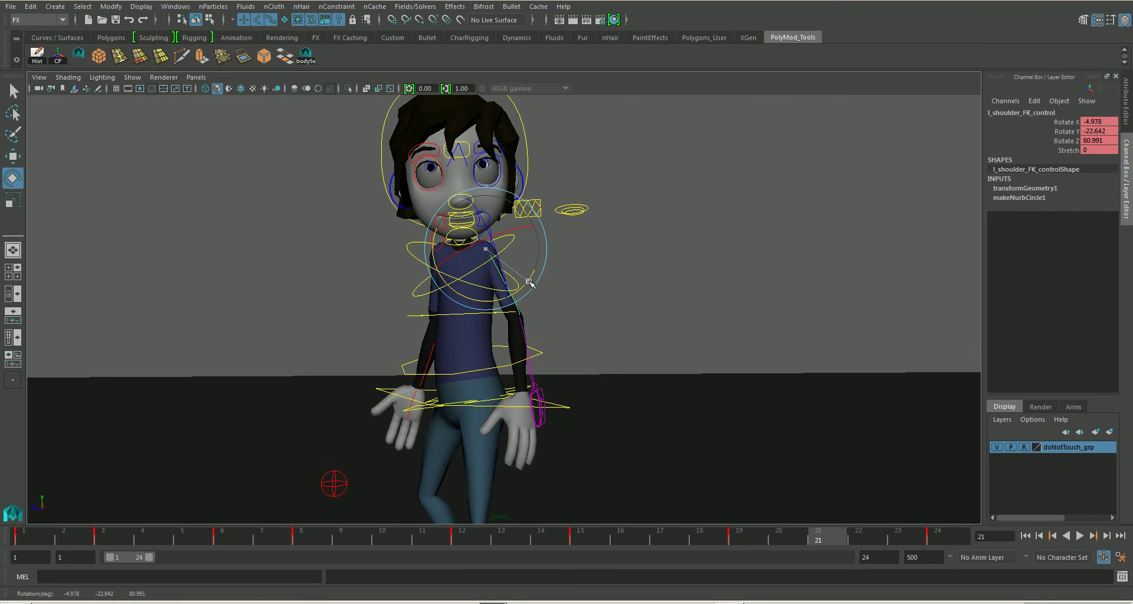
pyautogui.moveTo(530, 282)
pyautogui.mouseDown()
pyautogui.moveTo(474, 302)
pyautogui.moveTo(496, 383)
pyautogui.moveTo(556, 369)
pyautogui.moveTo(489, 302)
pyautogui.mouseUp()
pyautogui.click(497, 375)
pyautogui.click(522, 294)
pyautogui.click(527, 305)
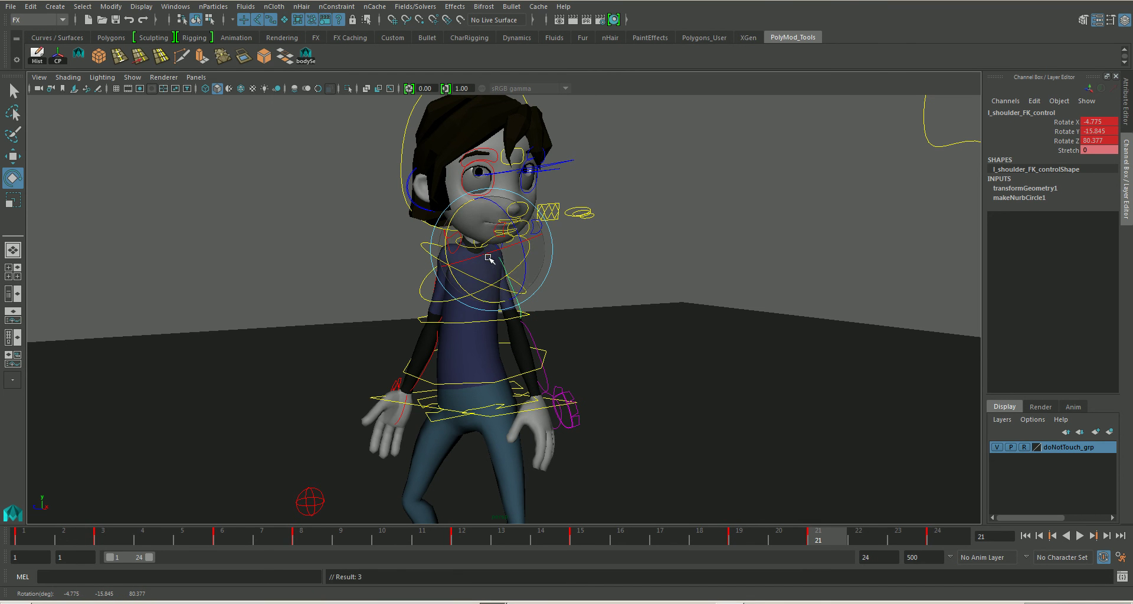
pyautogui.moveTo(488, 257); pyautogui.dragTo(496, 253)
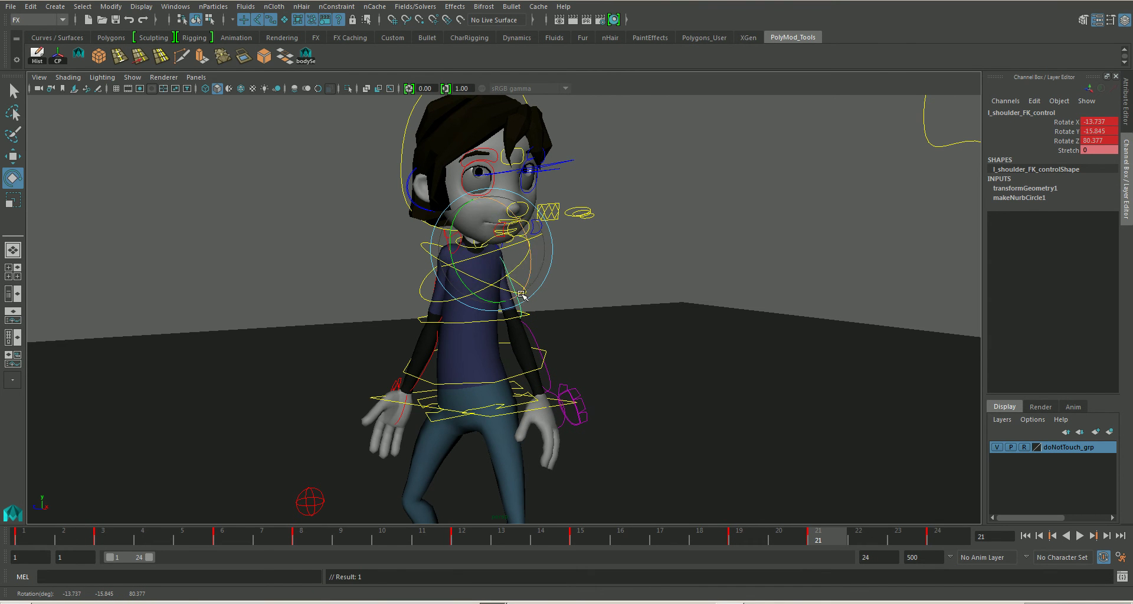
# Step: Swing the right arm at the shoulder and bend the right forearm at the elbow
pyautogui.moveTo(526, 302)
pyautogui.keyDown('alt'); pyautogui.mouseDown()
pyautogui.moveTo(615, 349)
pyautogui.moveTo(604, 349)
pyautogui.mouseUp(); pyautogui.keyUp('alt')
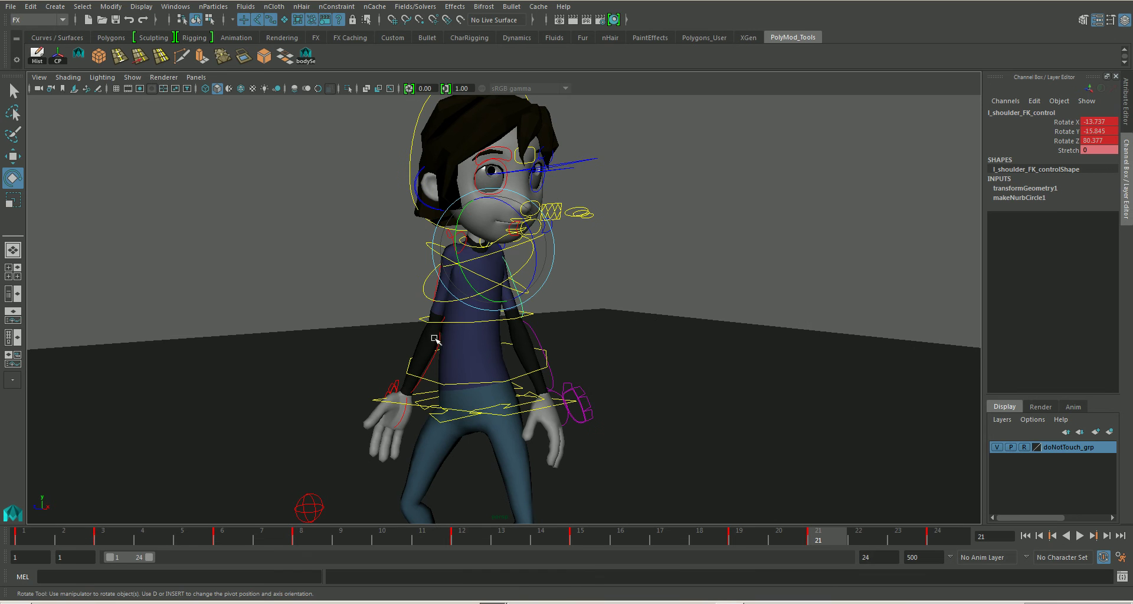
pyautogui.click(436, 289)
pyautogui.moveTo(437, 289)
pyautogui.mouseDown()
pyautogui.moveTo(454, 278)
pyautogui.moveTo(463, 307)
pyautogui.mouseUp()
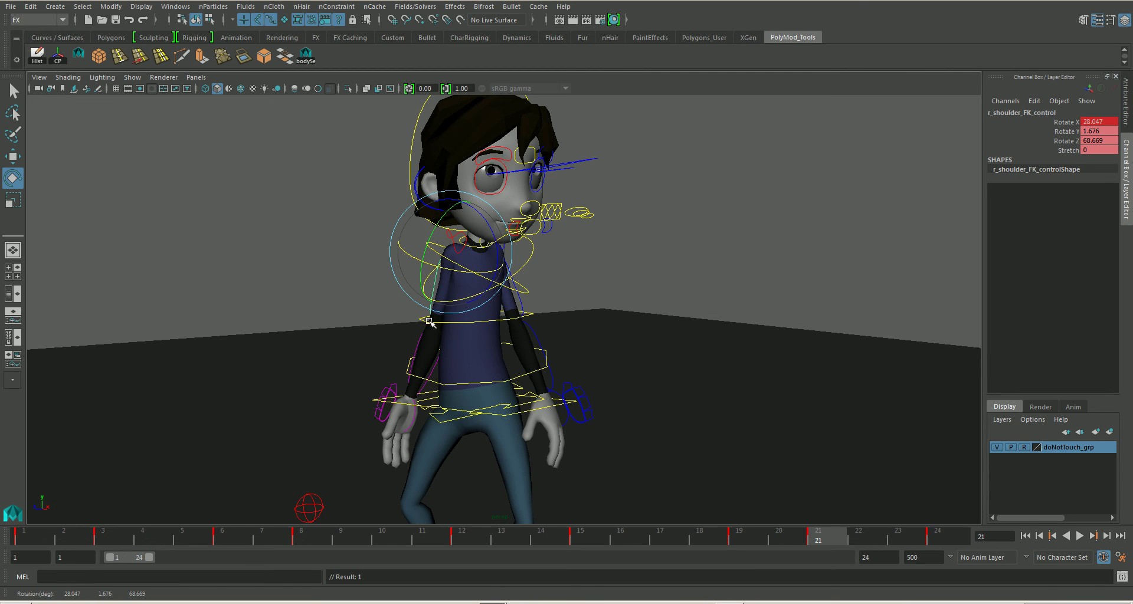
pyautogui.click(417, 346)
pyautogui.moveTo(406, 349); pyautogui.dragTo(398, 352)
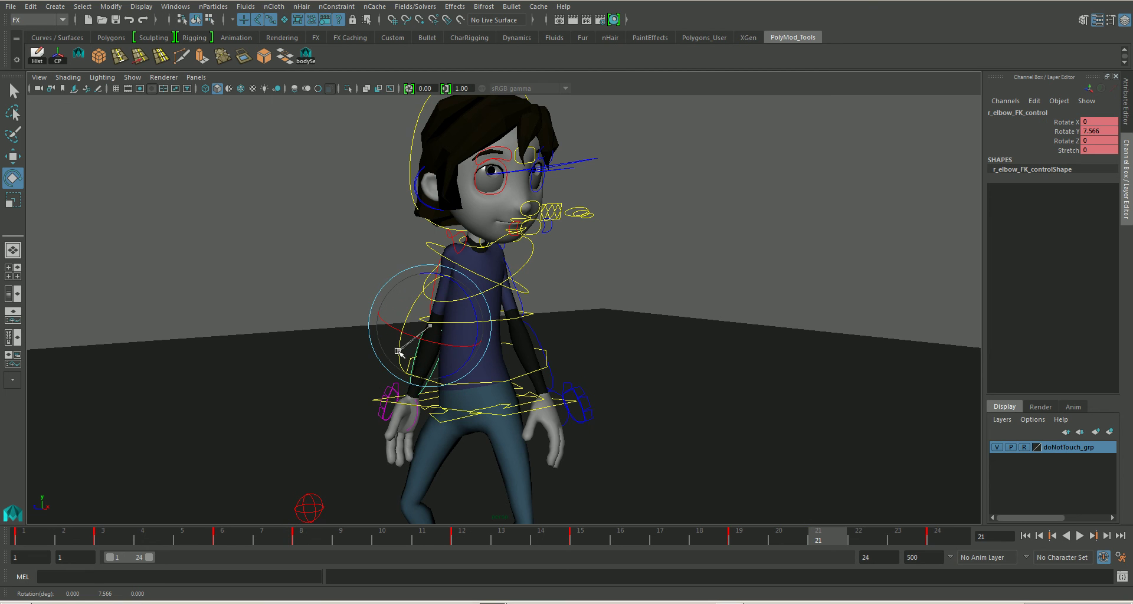
# Step: Scrub frames 19–24, rotate the right wrist at frame 21, then review the follow-through
pyautogui.moveTo(806, 541); pyautogui.dragTo(946, 555)
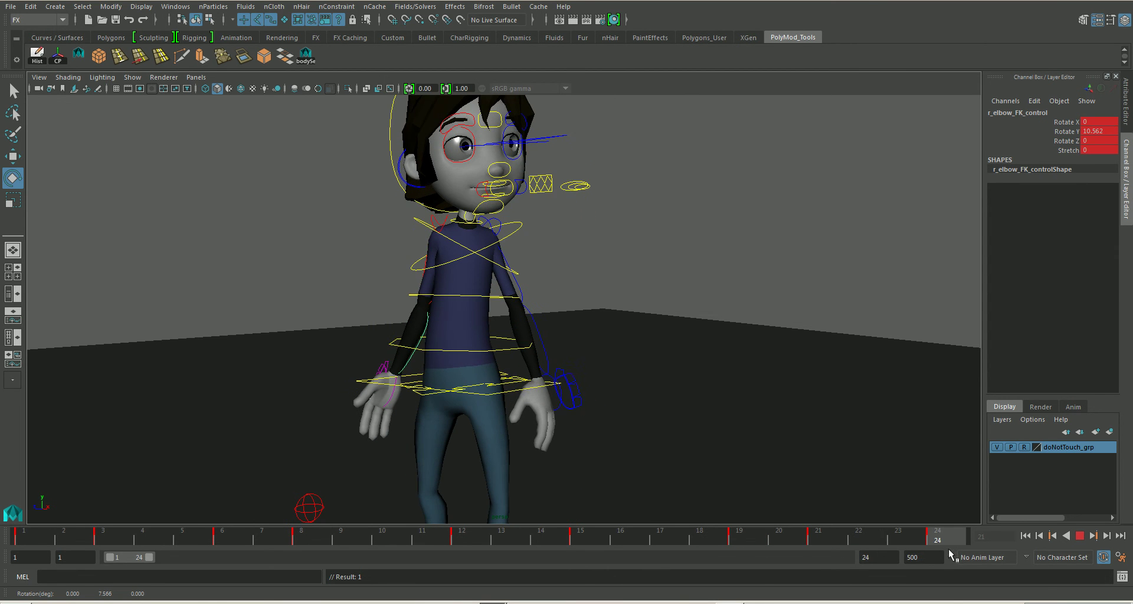
pyautogui.moveTo(732, 543)
pyautogui.mouseDown()
pyautogui.moveTo(923, 539)
pyautogui.moveTo(768, 537)
pyautogui.moveTo(818, 541)
pyautogui.mouseUp()
pyautogui.click(415, 426)
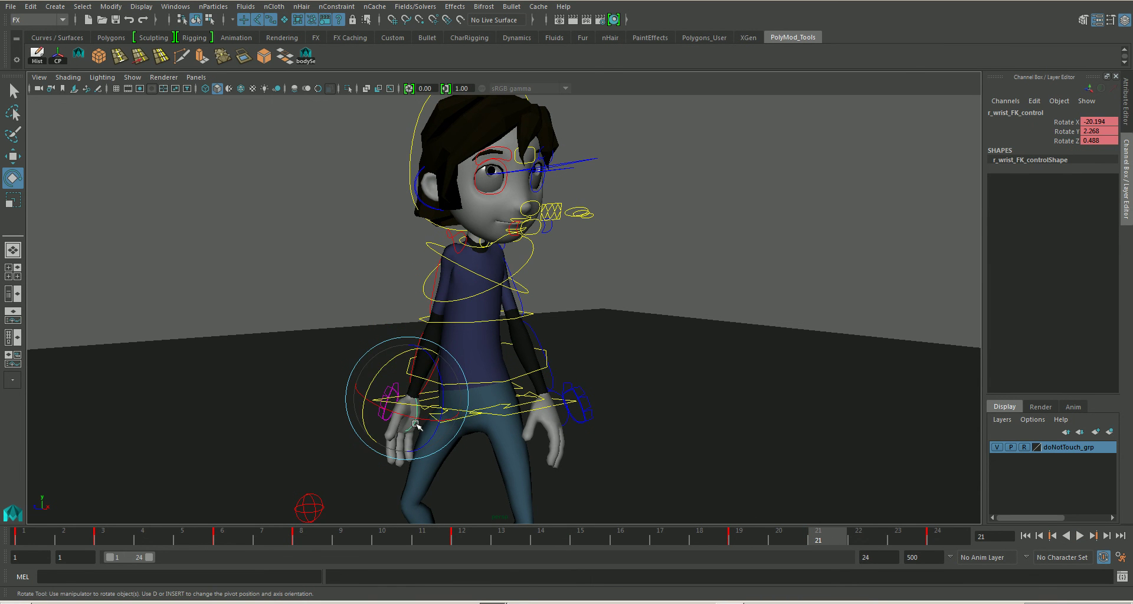
pyautogui.moveTo(416, 425); pyautogui.dragTo(426, 422)
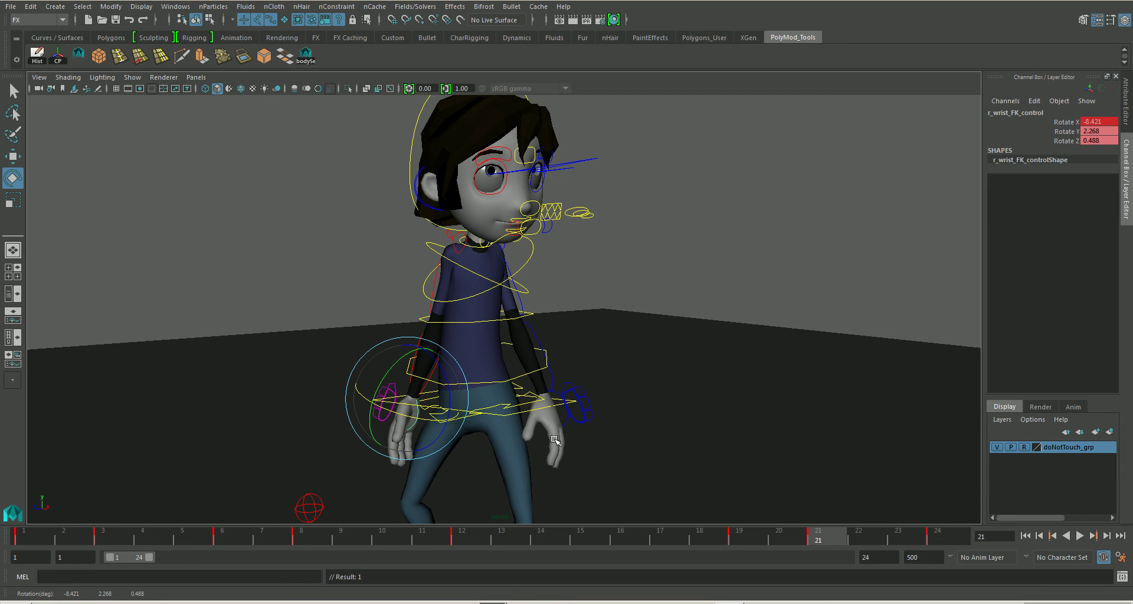
pyautogui.moveTo(830, 539); pyautogui.dragTo(947, 542)
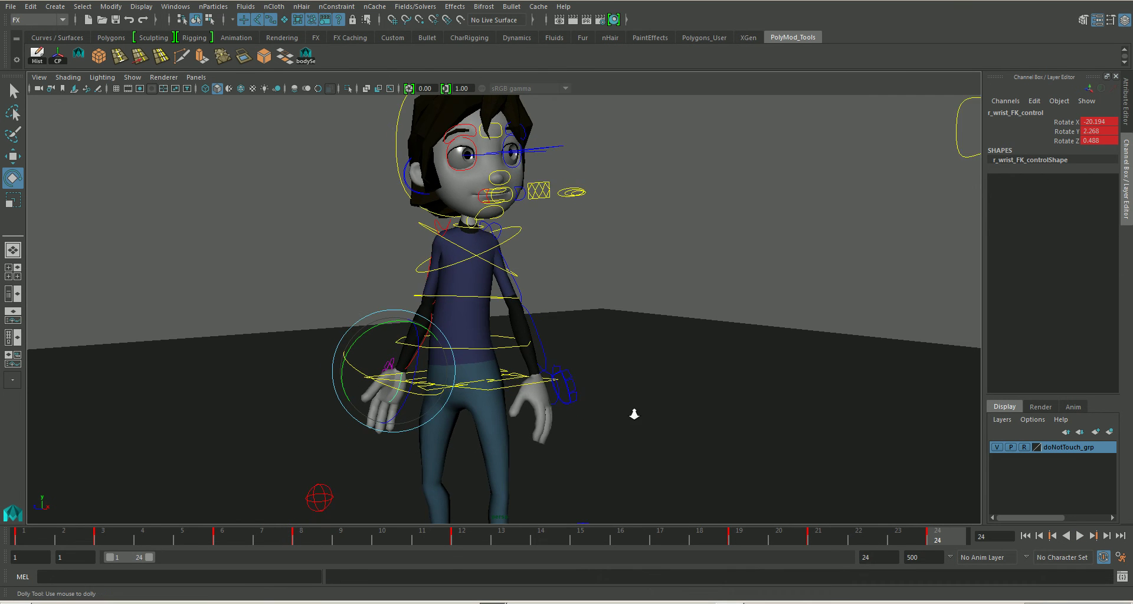
# Step: Frame the whole character and turn off NURBS Curves to hide the rig controls
pyautogui.keyDown('alt'); pyautogui.moveTo(615, 397); pyautogui.dragTo(542, 335, button='right'); pyautogui.keyUp('alt')
pyautogui.keyDown('alt'); pyautogui.moveTo(554, 338); pyautogui.dragTo(482, 348); pyautogui.keyUp('alt')
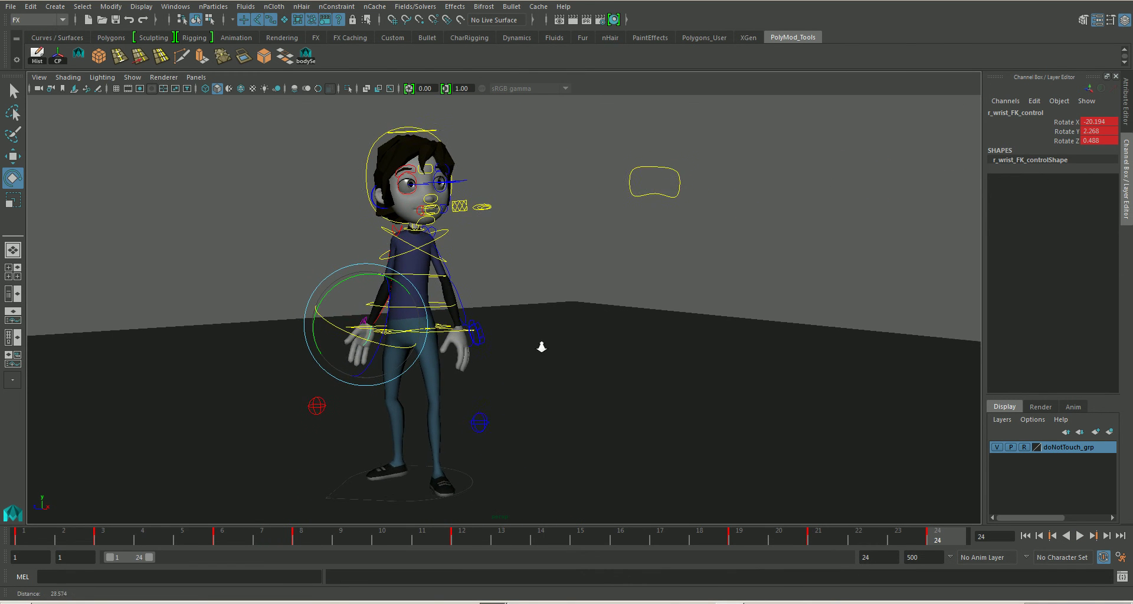
pyautogui.click(501, 294)
pyautogui.keyDown('alt'); pyautogui.moveTo(460, 331); pyautogui.dragTo(443, 331, button='middle'); pyautogui.keyUp('alt')
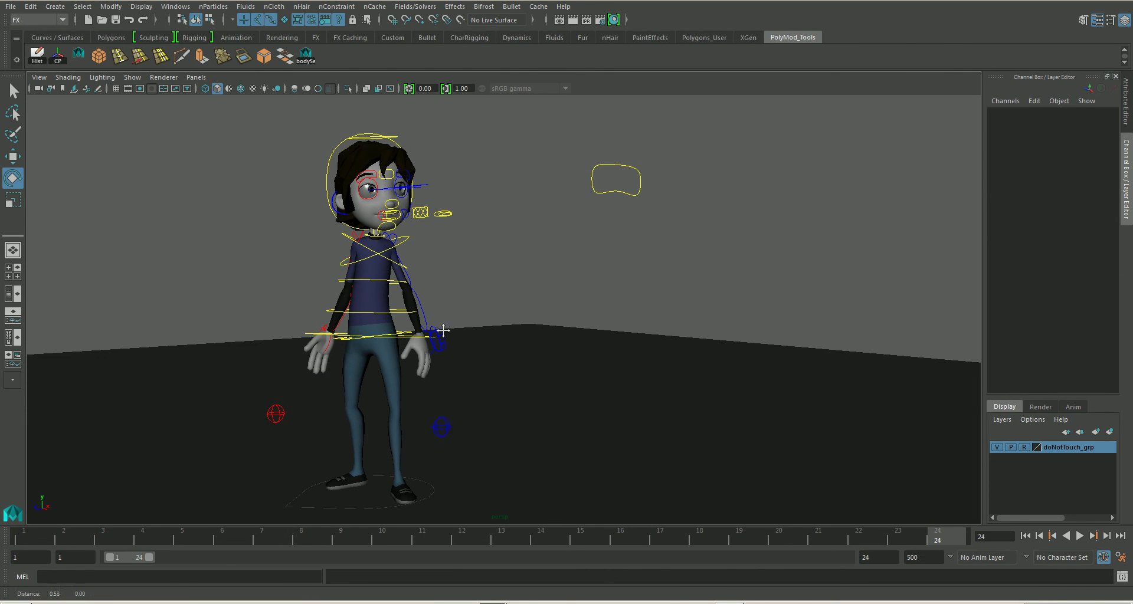
pyautogui.click(132, 77)
pyautogui.click(151, 139)
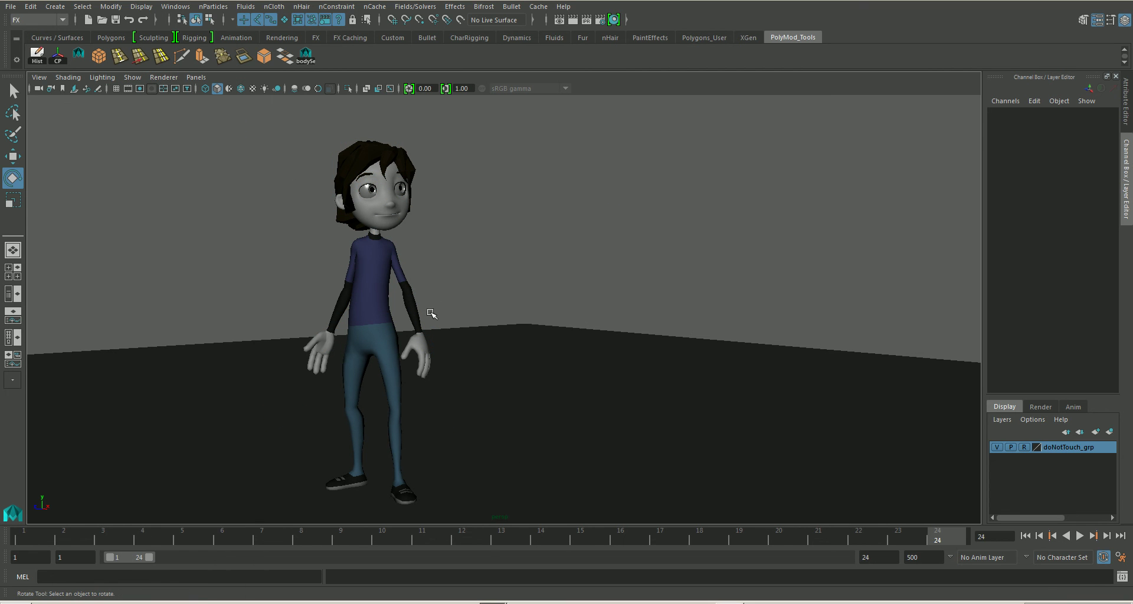
# Step: Render a new playblast of the kick named ElevenRig_kickTest03, declining to overwrite the old file
pyautogui.rightClick(485, 538)
pyautogui.click(501, 537)
pyautogui.rightClick(485, 541)
pyautogui.click(517, 536)
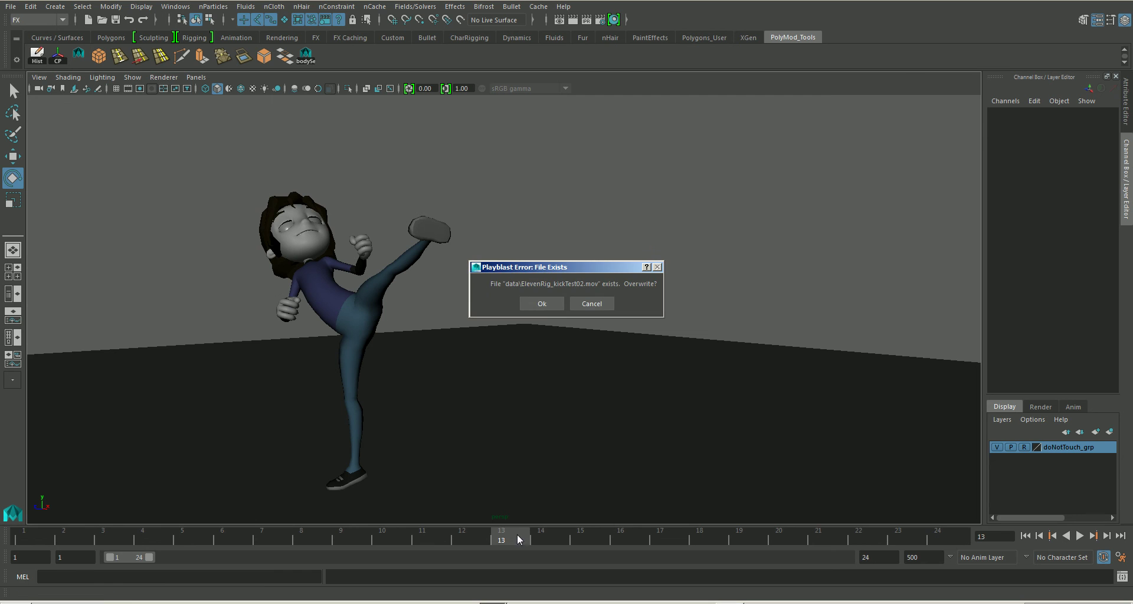
pyautogui.click(578, 307)
pyautogui.rightClick(552, 538)
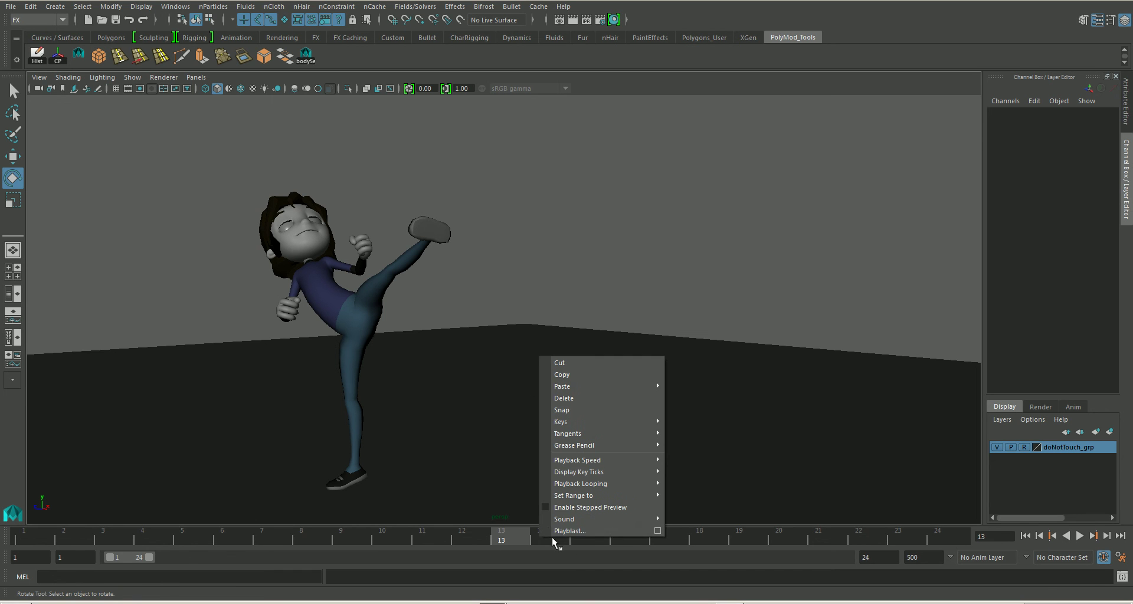
pyautogui.click(657, 531)
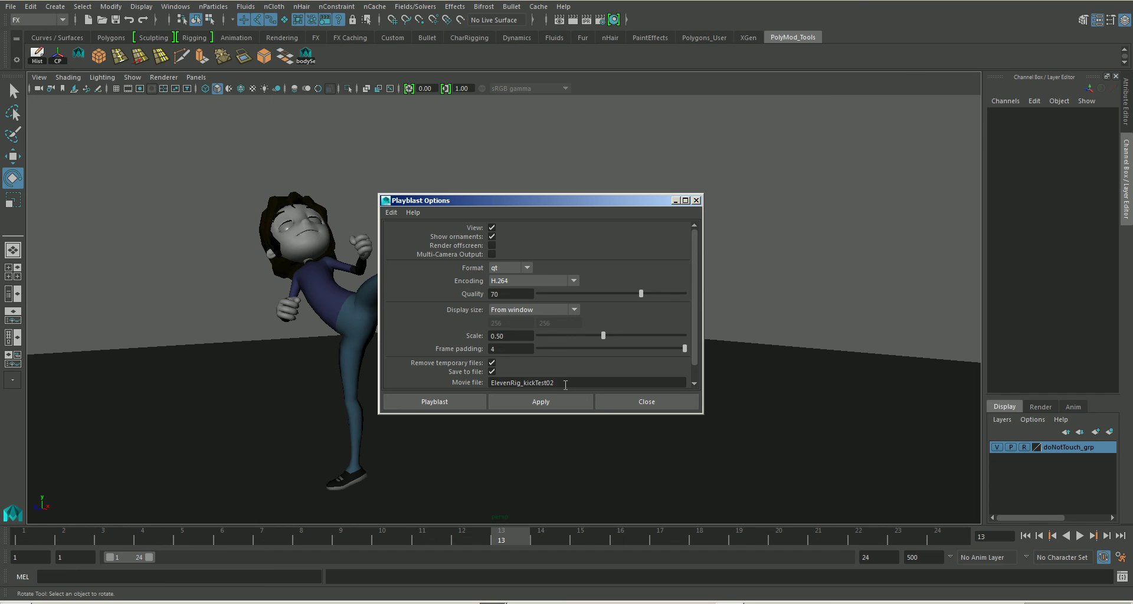
pyautogui.click(553, 399)
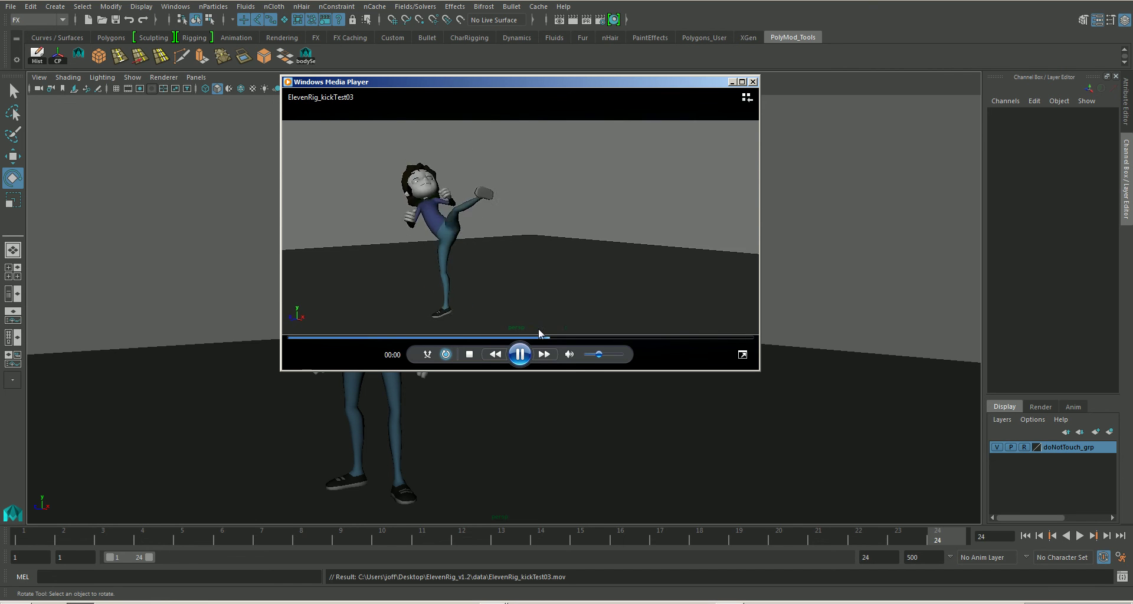
# Step: Pause the ElevenRig_kickTest03 playback and close Windows Media Player
pyautogui.click(521, 354)
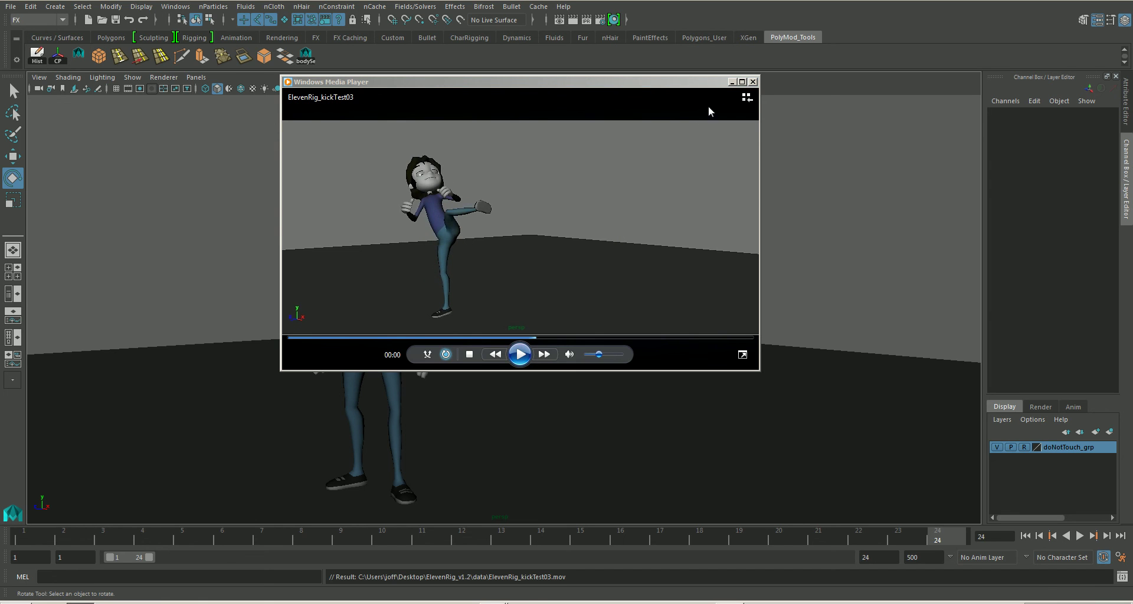
pyautogui.click(753, 82)
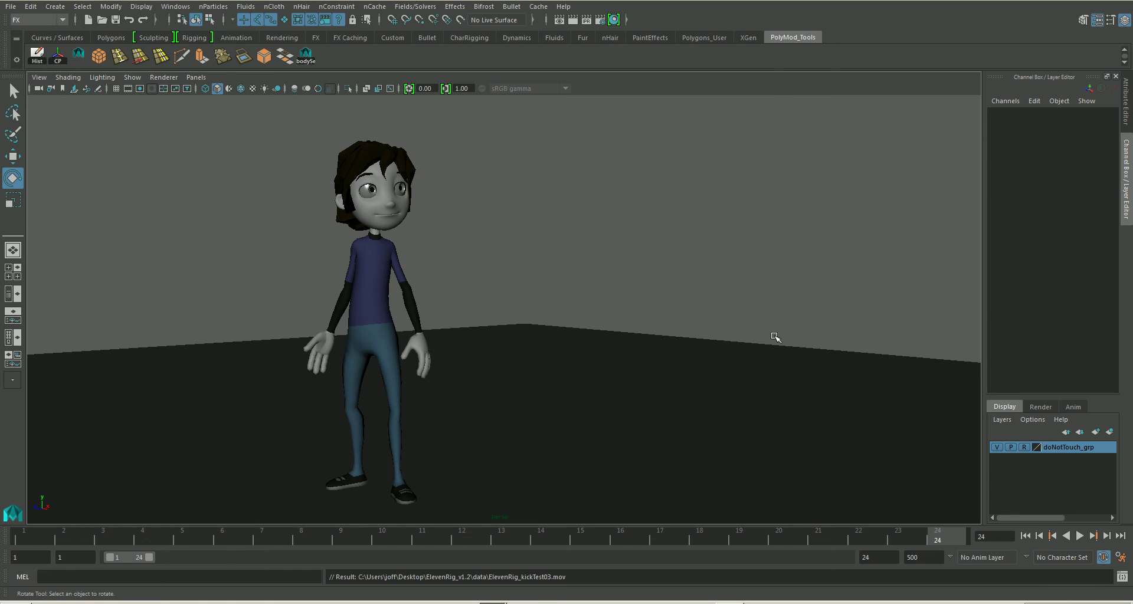